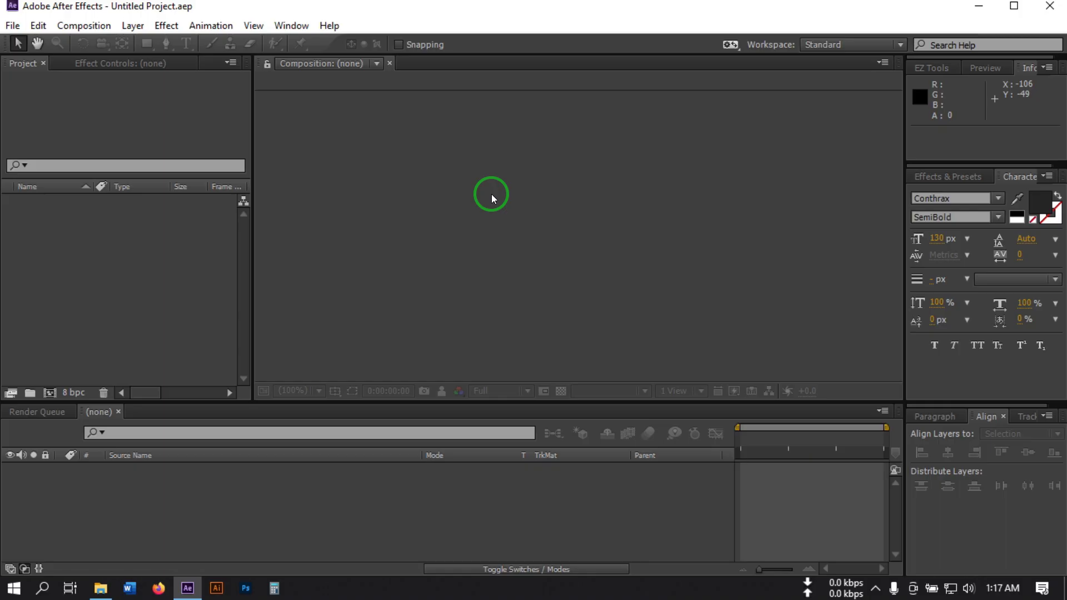
Import Gorilla.mp4, Logo.png and Main_Comp.mov from the New Intro folder in File Explorer into the After Effects project
{"action": "left_click", "coordinate": [110, 591]}
{"action": "left_click_drag", "start_coordinate": [189, 290], "coordinate": [339, 222]}
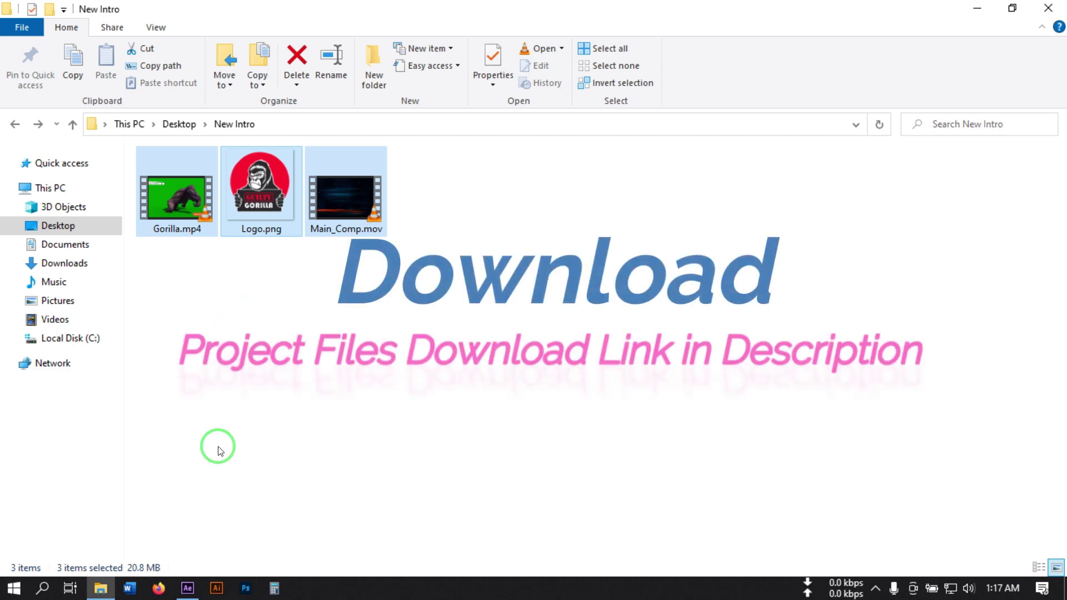
{"action": "left_click", "coordinate": [188, 588]}
{"action": "left_click", "coordinate": [101, 588]}
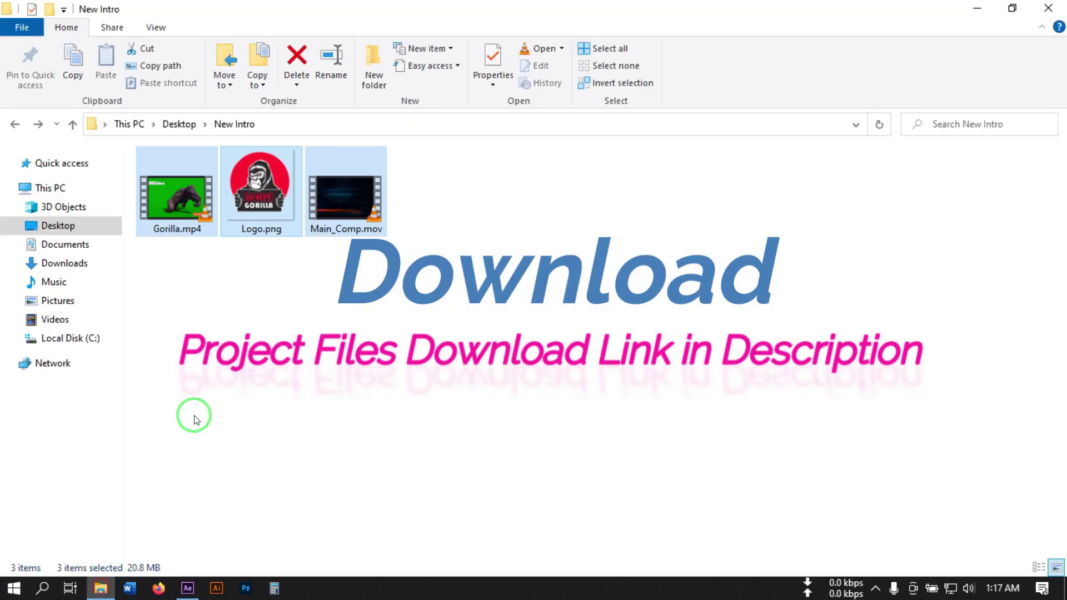
{"action": "left_click_drag", "start_coordinate": [209, 236], "coordinate": [68, 258]}
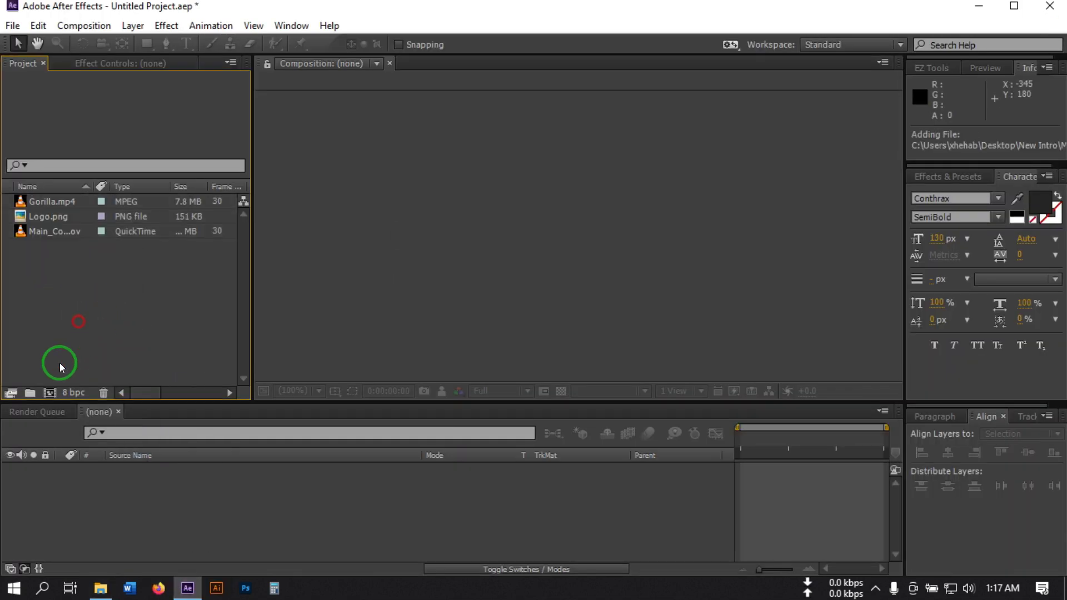
Create a composition named main at 1920 x 1080 px, 30 frames per second, with a 10-second duration
{"action": "left_click", "coordinate": [44, 395]}
{"action": "type", "text": "main"}
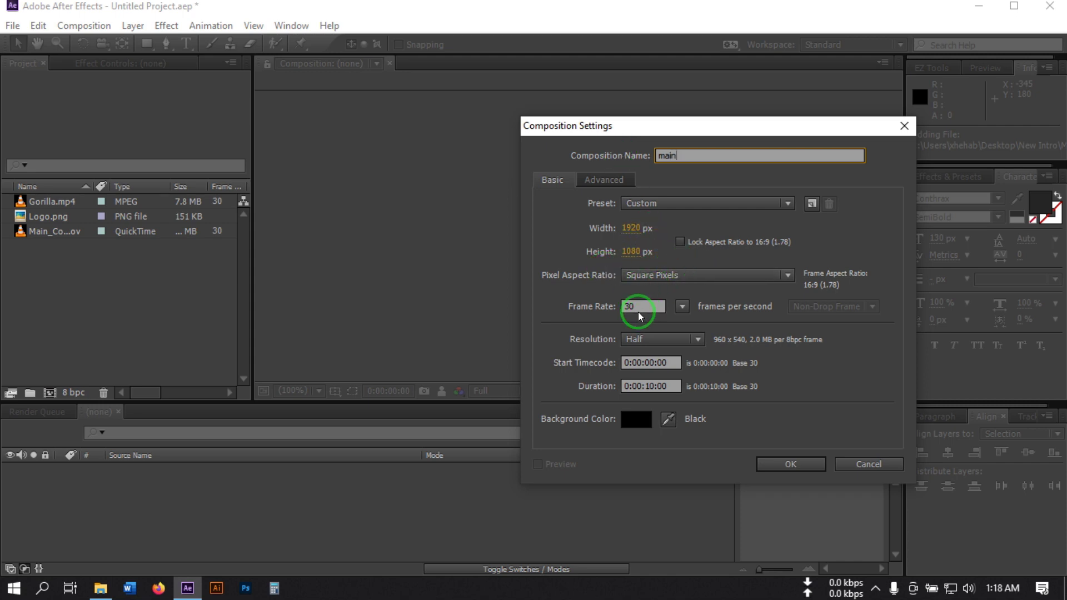
{"action": "left_click", "coordinate": [790, 464]}
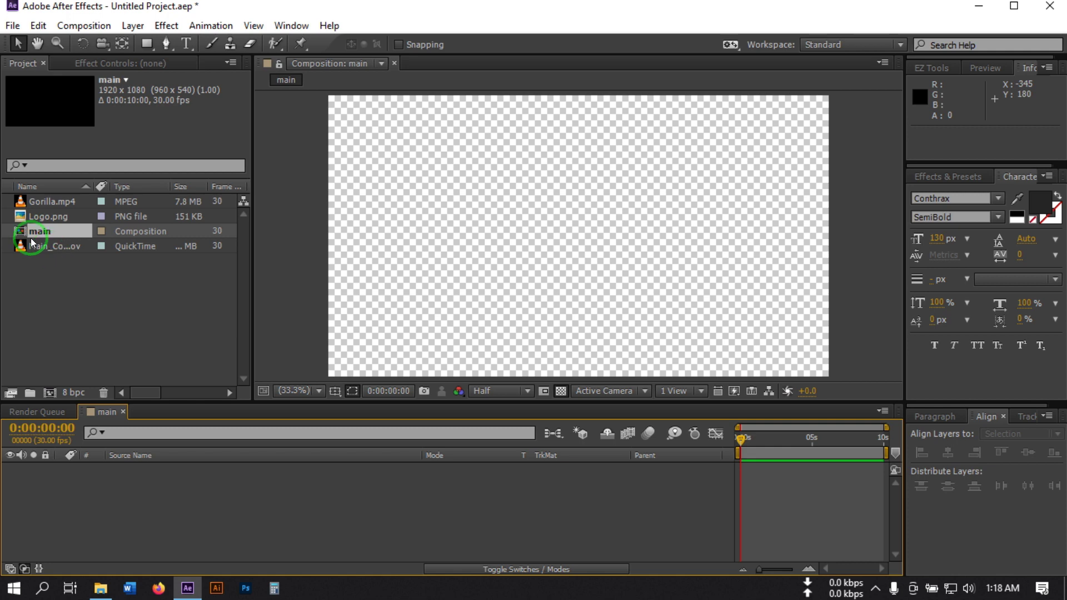
Add Gorilla.mp4 to the main composition and scale it to 225% so it fills the frame
{"action": "left_click_drag", "start_coordinate": [52, 202], "coordinate": [118, 500]}
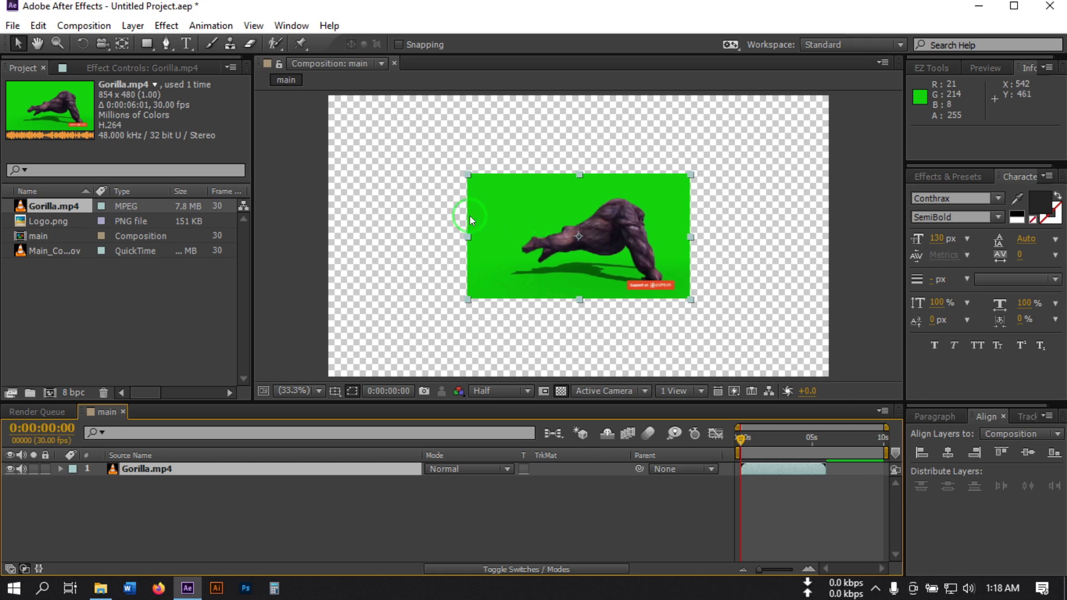
{"action": "left_click_drag", "start_coordinate": [467, 236], "coordinate": [331, 259]}
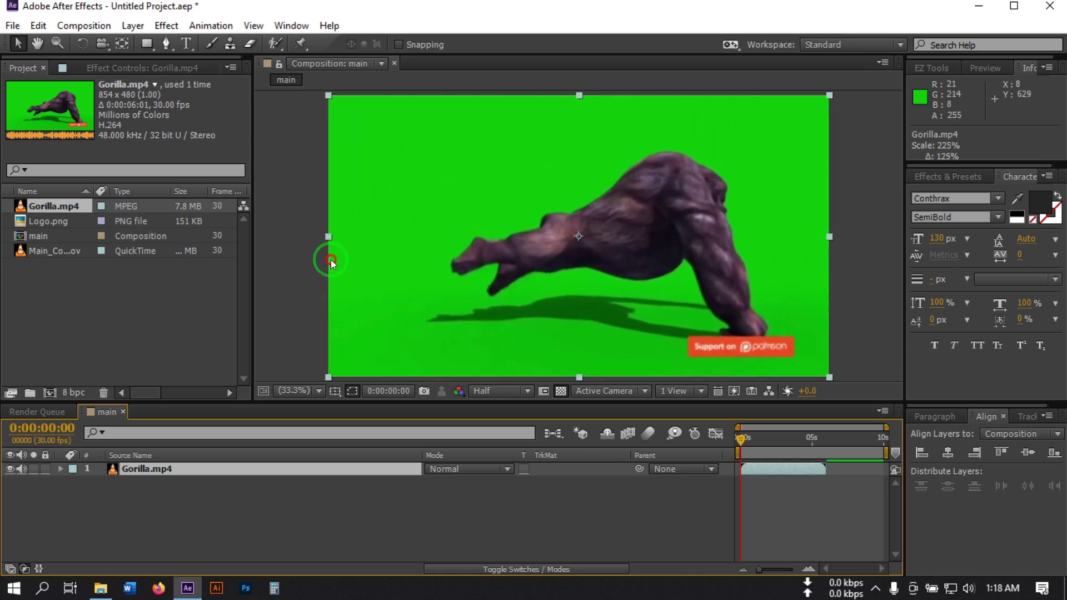
{"action": "left_click", "coordinate": [396, 505]}
At 0:00:02:15, start a Pen tool mask on the Gorilla.mp4 layer around the gorilla's left and lower sides, up to the Patreon banner
{"action": "left_click_drag", "start_coordinate": [740, 445], "coordinate": [776, 444]}
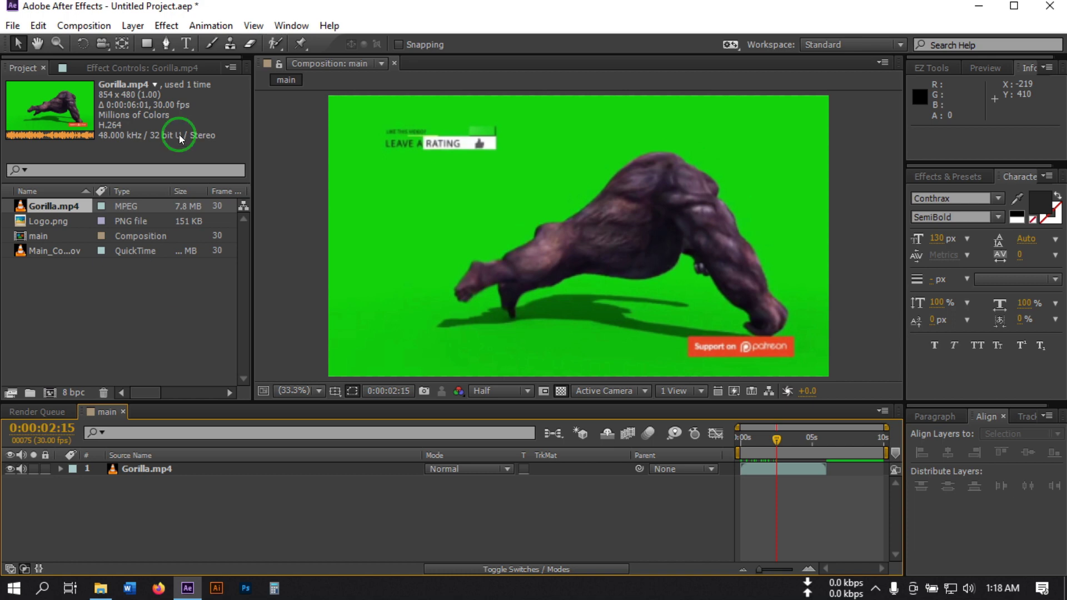
{"action": "left_click", "coordinate": [166, 41]}
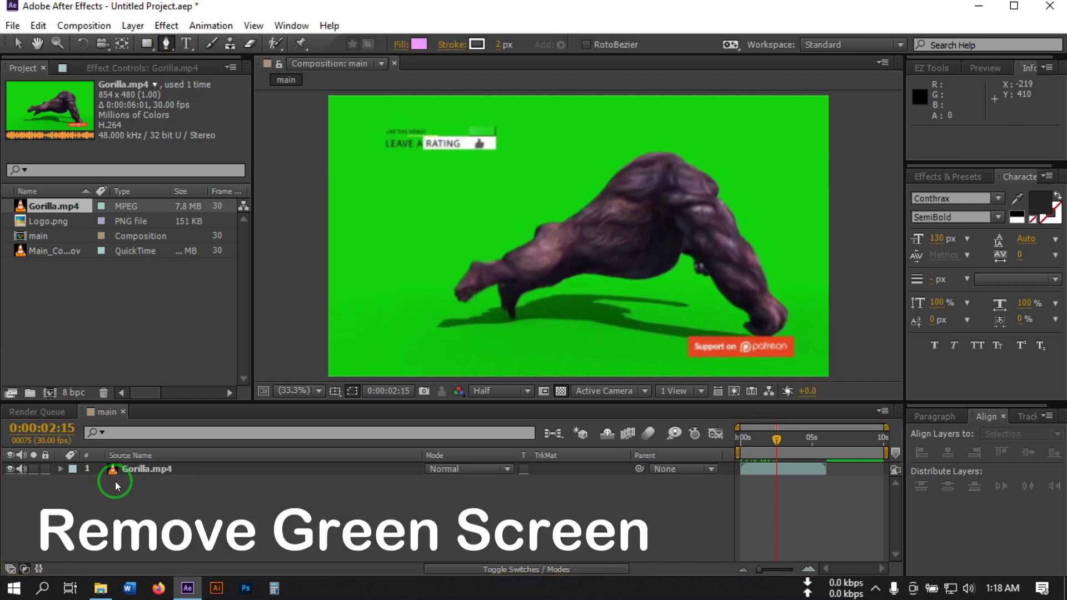
{"action": "left_click", "coordinate": [131, 470]}
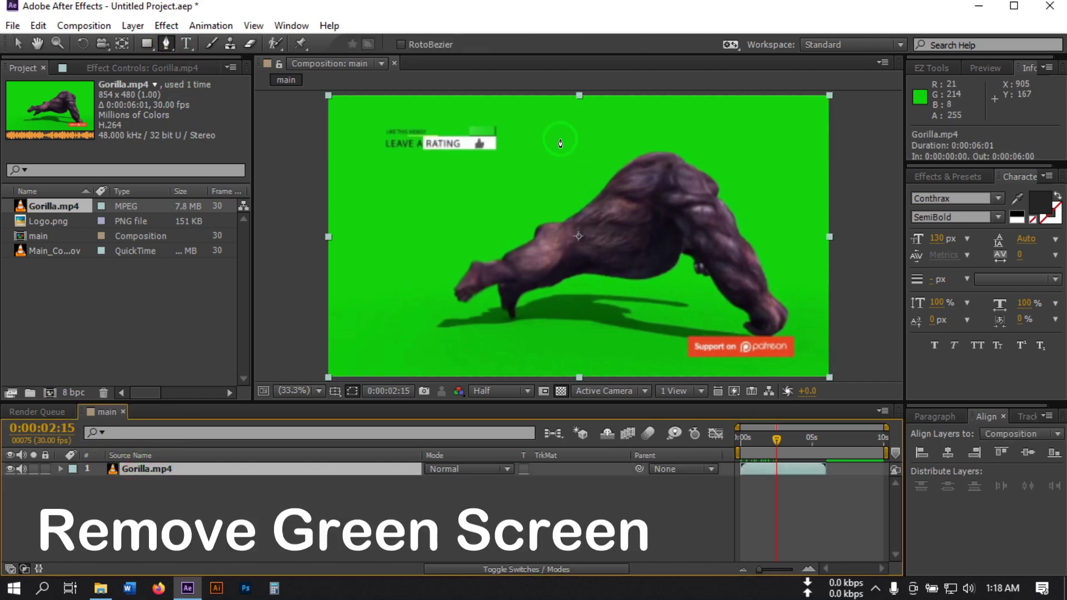
{"action": "left_click", "coordinate": [539, 135]}
{"action": "left_click", "coordinate": [460, 190]}
{"action": "left_click", "coordinate": [394, 261]}
{"action": "left_click", "coordinate": [426, 347]}
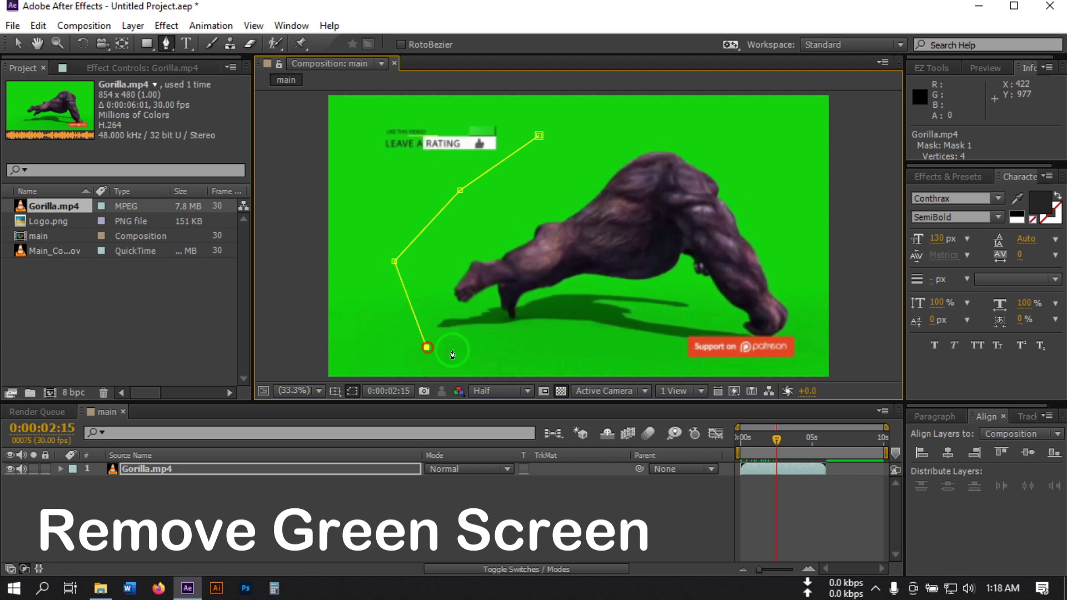
{"action": "left_click", "coordinate": [611, 347]}
{"action": "left_click", "coordinate": [686, 342]}
Continue the mask path closely along the upper edge of the Patreon banner, keeping the banner outside the mask
{"action": "scroll", "coordinate": [687, 343], "scroll_direction": "up", "scroll_amount": 5}
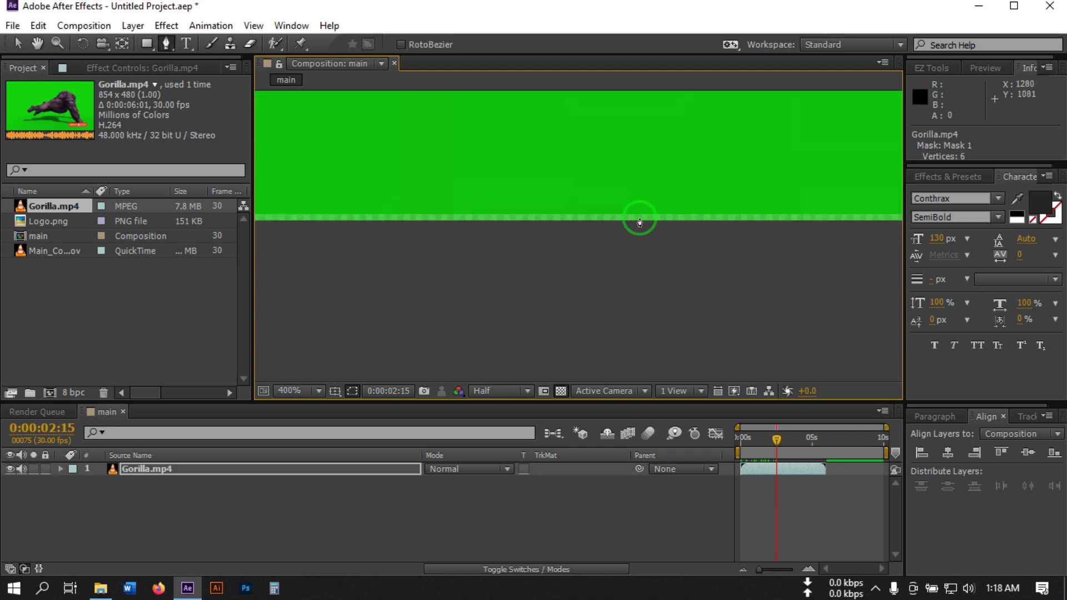
{"action": "key", "text": "g"}
{"action": "left_click", "coordinate": [460, 219]}
{"action": "left_click_drag", "start_coordinate": [503, 205], "coordinate": [560, 205]}
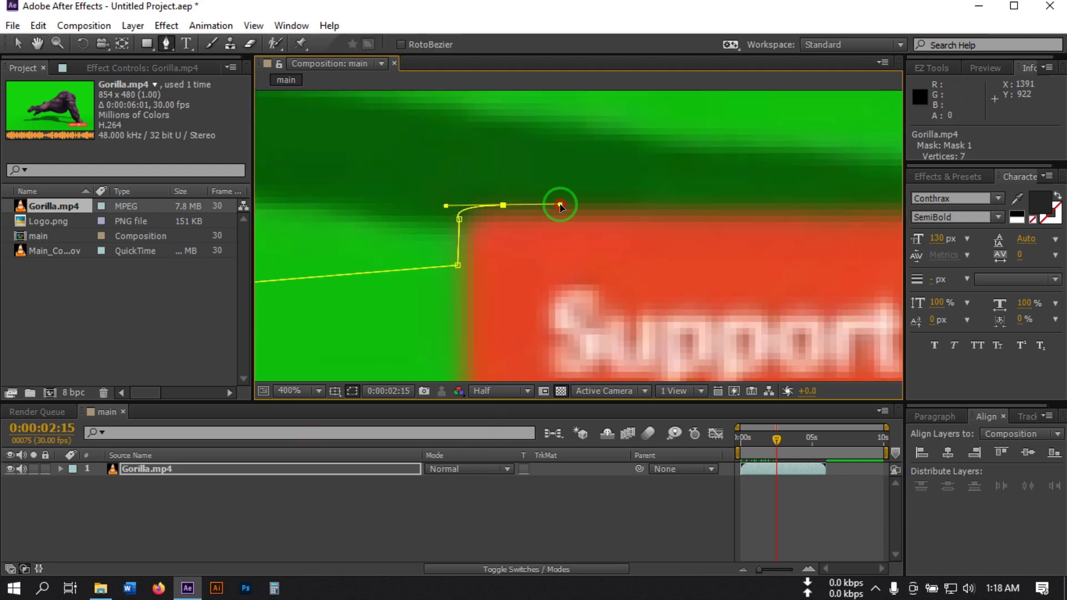
{"action": "left_click", "coordinate": [772, 205]}
{"action": "left_click_drag", "start_coordinate": [785, 207], "coordinate": [167, 267]}
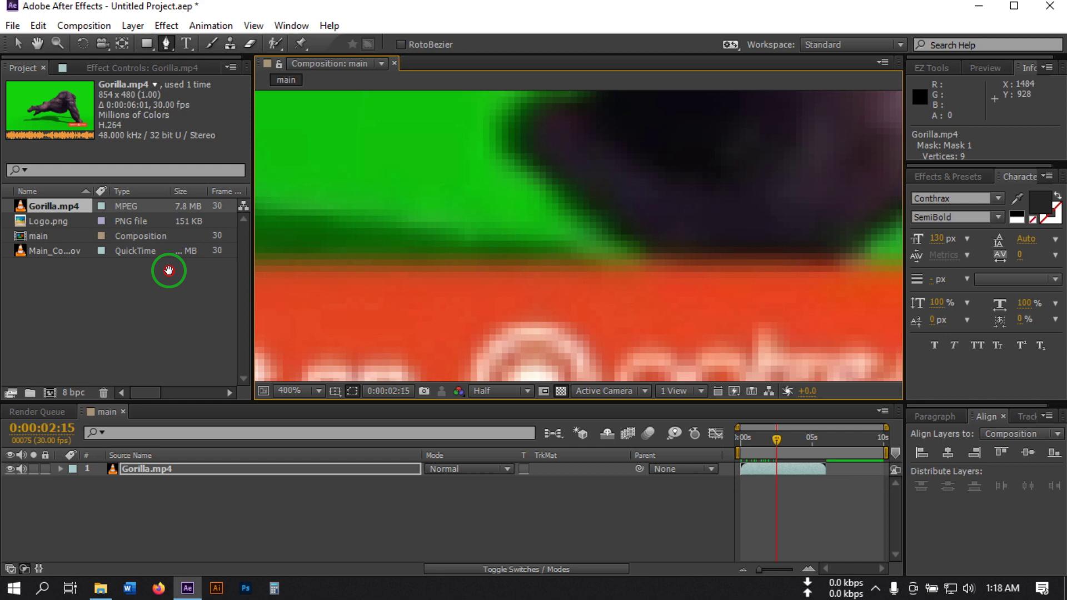
{"action": "left_click", "coordinate": [864, 257]}
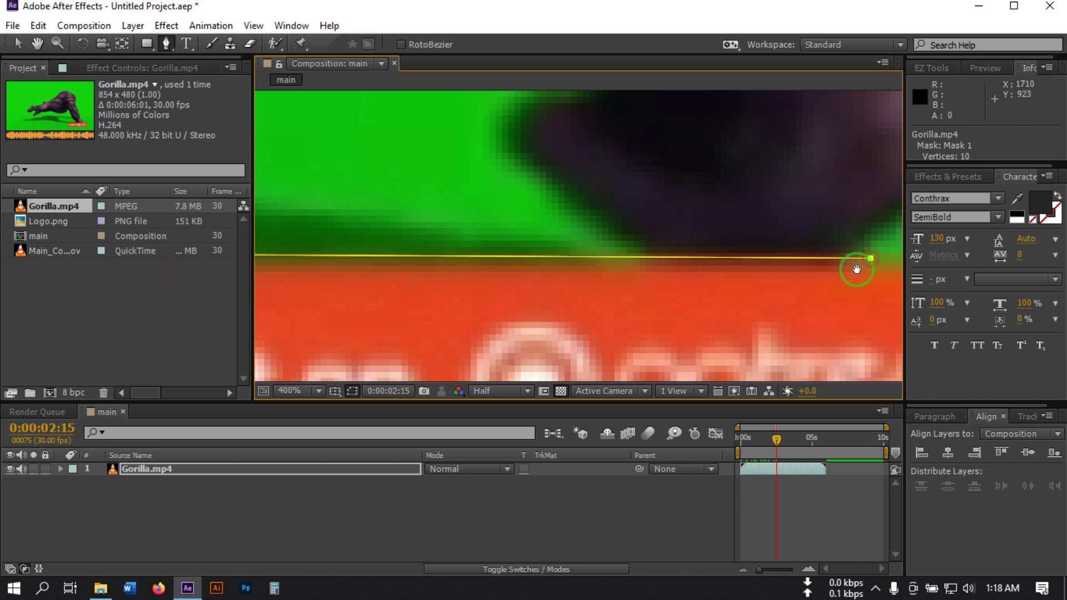
{"action": "left_click_drag", "start_coordinate": [841, 269], "coordinate": [322, 293]}
{"action": "left_click", "coordinate": [561, 268]}
{"action": "scroll", "coordinate": [639, 245], "scroll_direction": "down", "scroll_amount": 2}
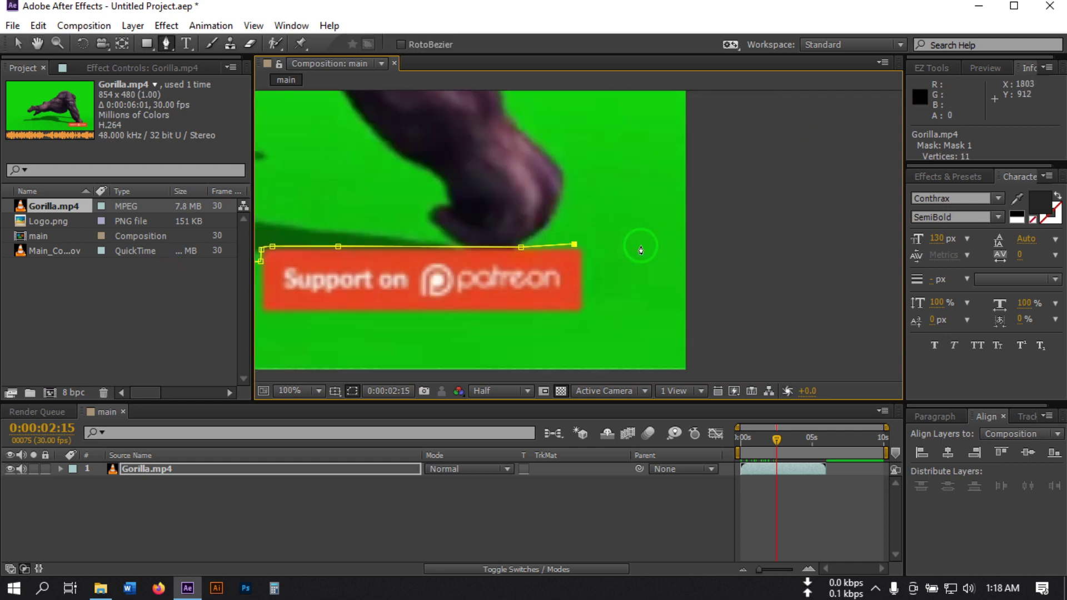
Complete the mask around the gorilla's right side and back, closing the path at its starting point
{"action": "scroll", "coordinate": [590, 216], "scroll_direction": "up", "scroll_amount": 2}
{"action": "left_click", "coordinate": [608, 166]}
{"action": "left_click_drag", "start_coordinate": [607, 167], "coordinate": [717, 312]}
{"action": "left_click", "coordinate": [605, 146]}
{"action": "left_click", "coordinate": [505, 133]}
{"action": "left_click", "coordinate": [330, 156]}
{"action": "left_click", "coordinate": [292, 392]}
{"action": "left_click", "coordinate": [341, 129]}
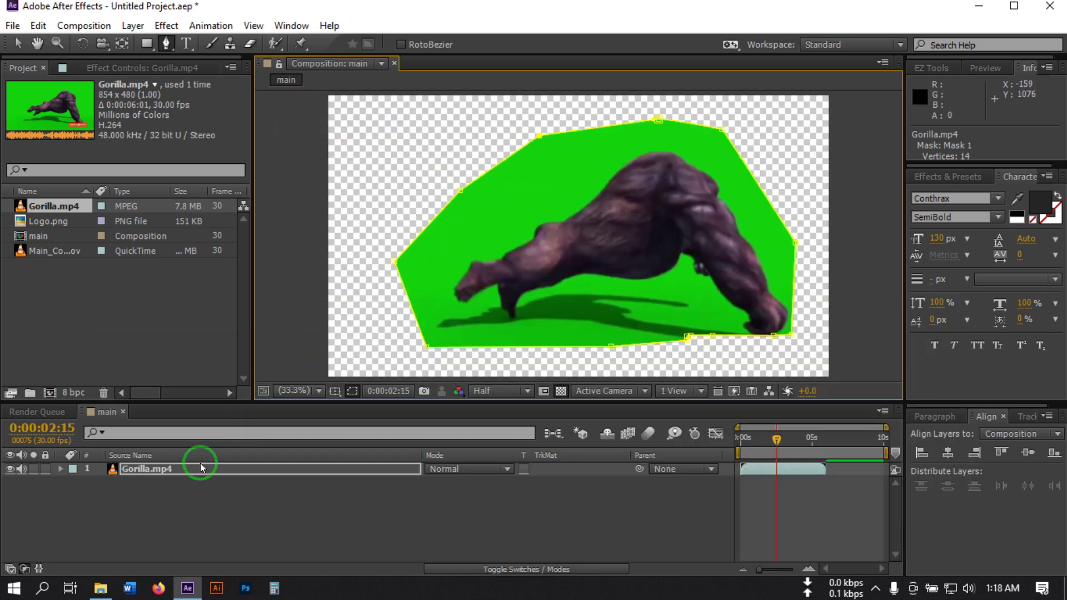
{"action": "left_click", "coordinate": [169, 487]}
Apply the Keylight (1.2) effect to the Gorilla.mp4 layer and sample the green background as its Screen Colour
{"action": "left_click", "coordinate": [127, 471]}
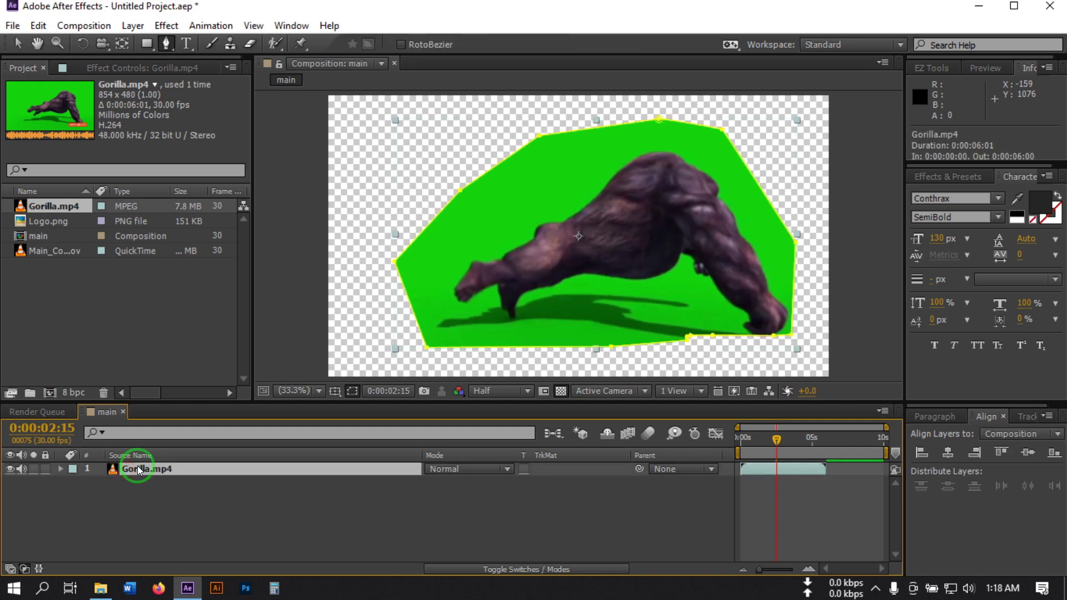
{"action": "left_click", "coordinate": [166, 26]}
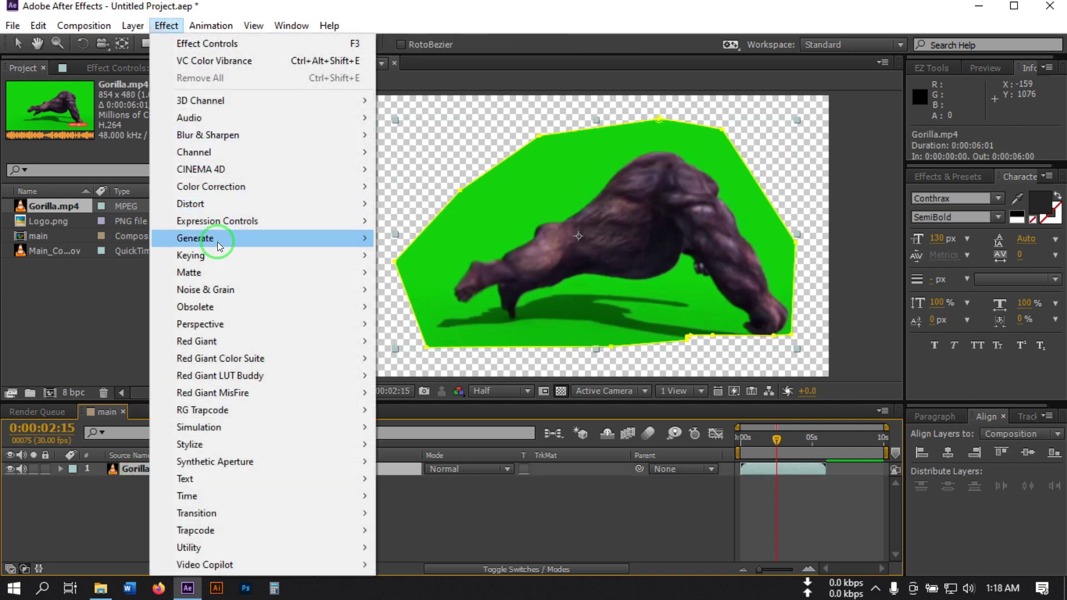
{"action": "mouse_move", "coordinate": [215, 259]}
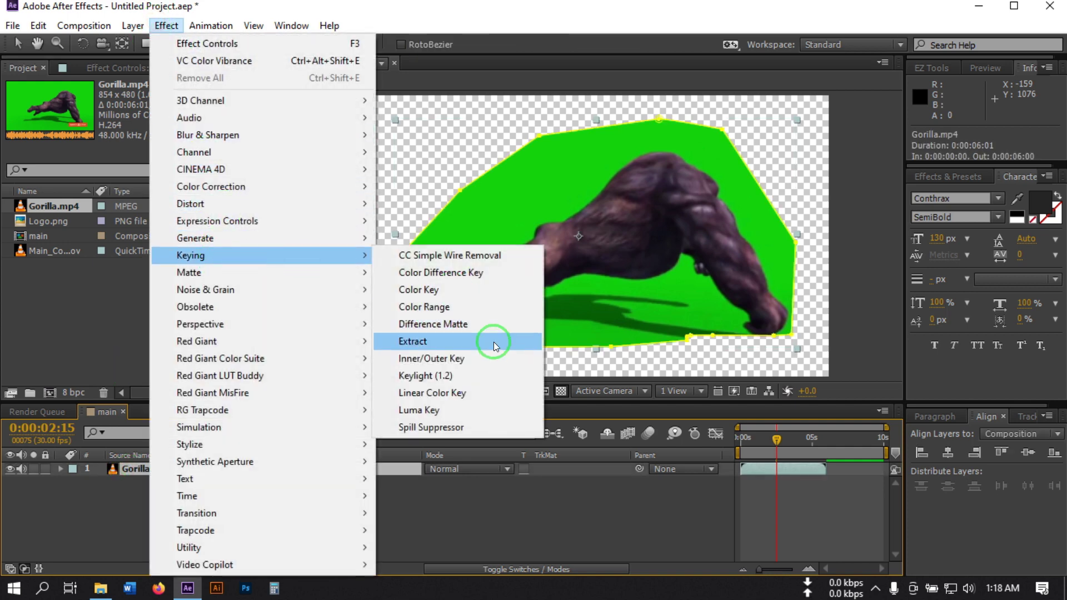
{"action": "left_click", "coordinate": [433, 377]}
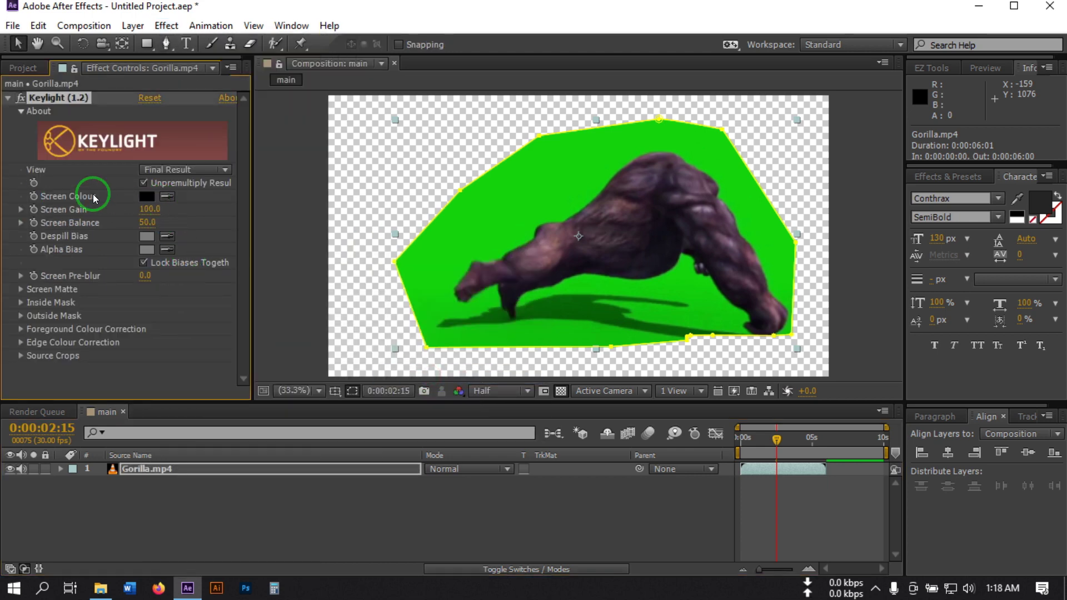
{"action": "left_click", "coordinate": [511, 197]}
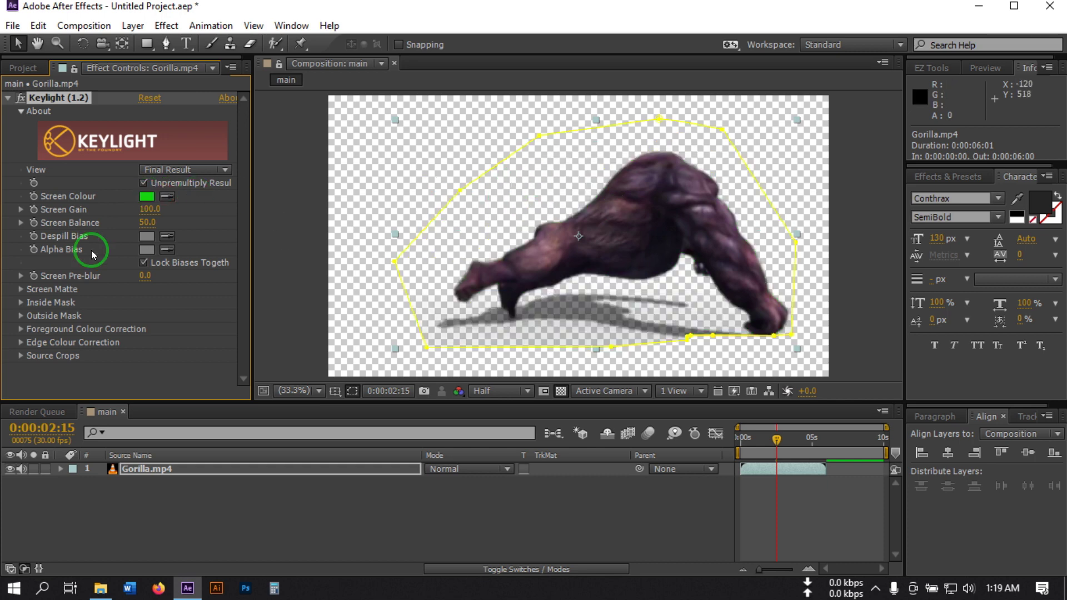
Try a Keylight Screen Gain of 2000 on the Gorilla.mp4 layer
{"action": "left_click", "coordinate": [146, 212]}
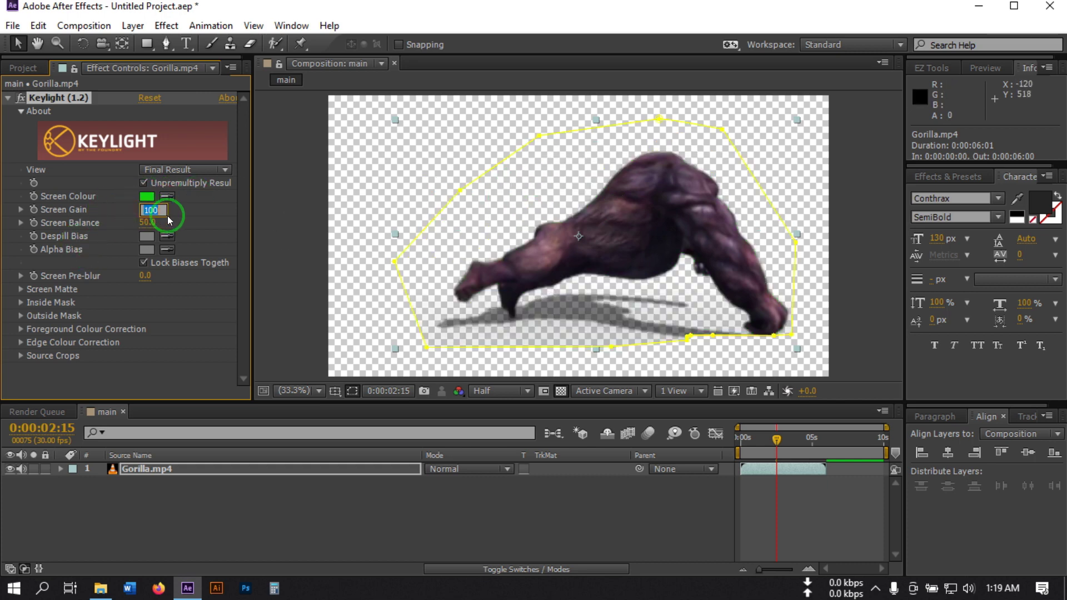
{"action": "type", "text": "2000"}
{"action": "key", "text": "Return"}
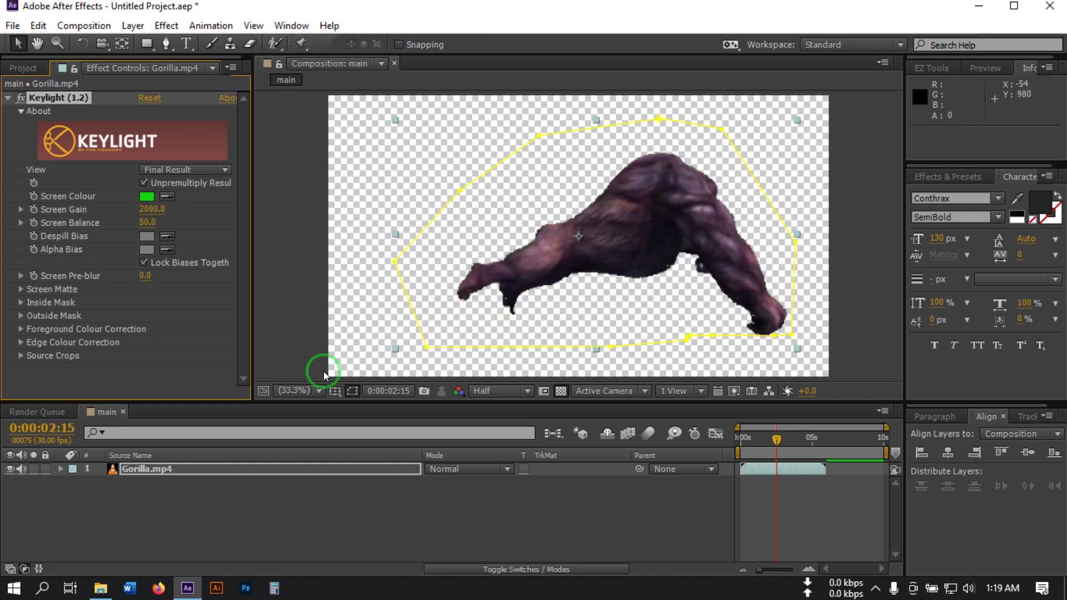
Set the Keylight Screen Gain to 200 to clear the gorilla's shadow from the key
{"action": "left_click", "coordinate": [150, 212]}
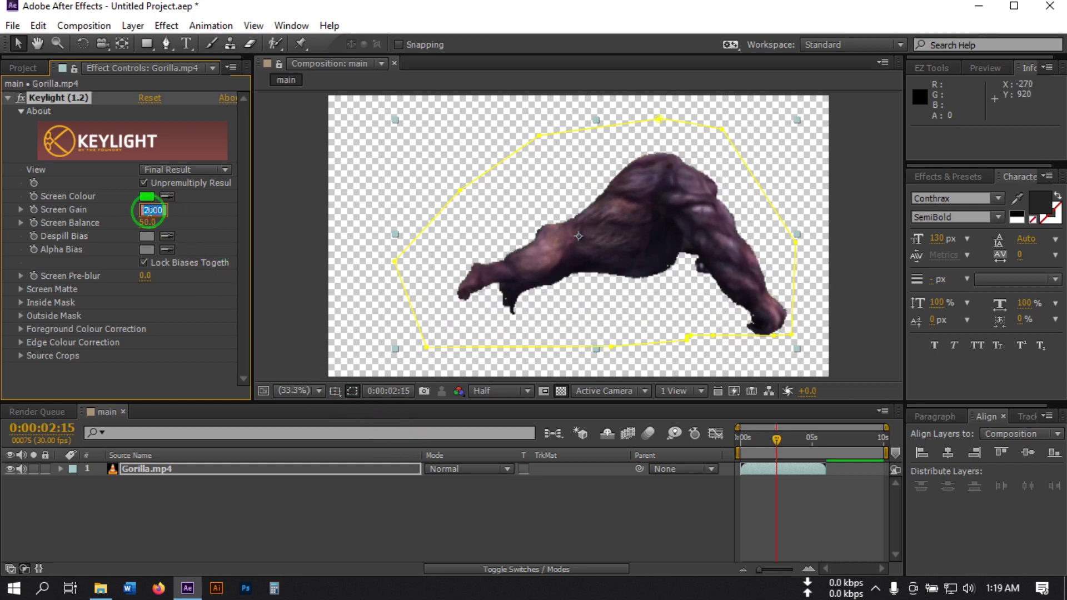
{"action": "left_click", "coordinate": [371, 499]}
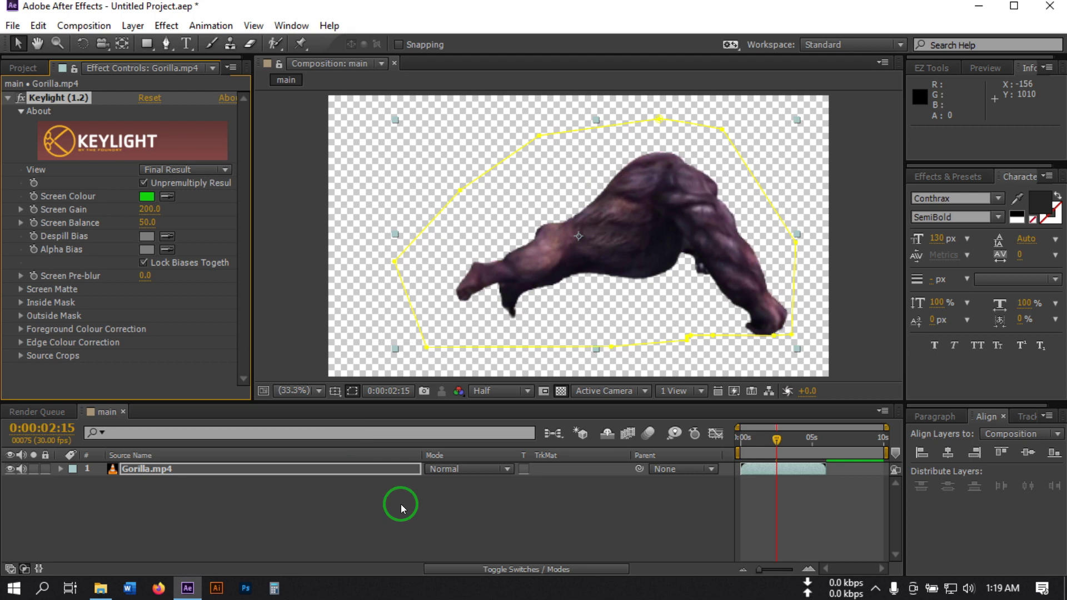
{"action": "left_click", "coordinate": [285, 516]}
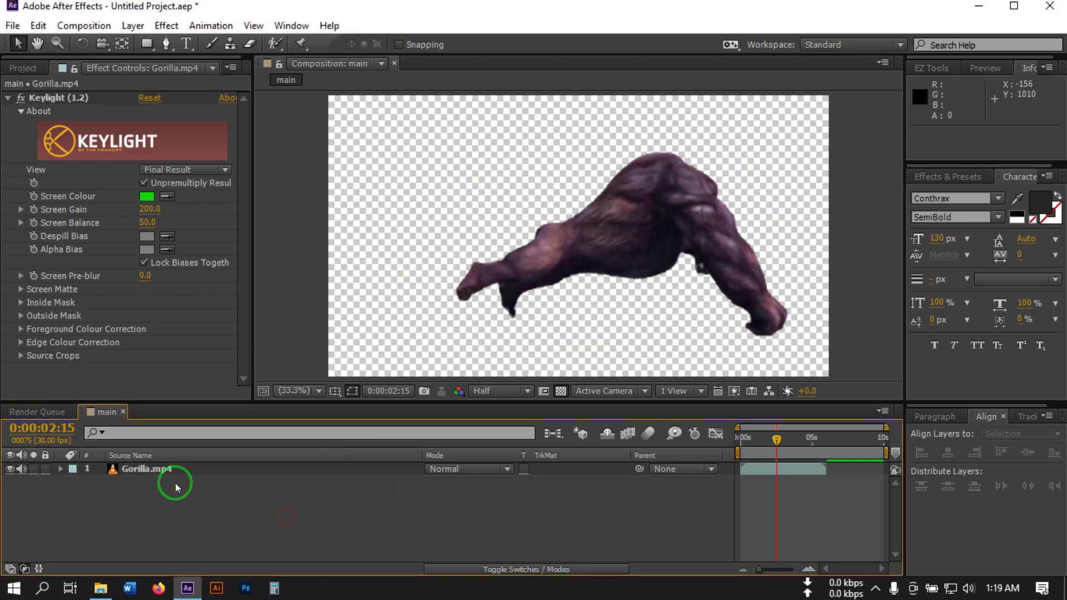
Pre-compose the Gorilla.mp4 layer as Gorilla, moving all attributes into the new composition
{"action": "left_click", "coordinate": [139, 469]}
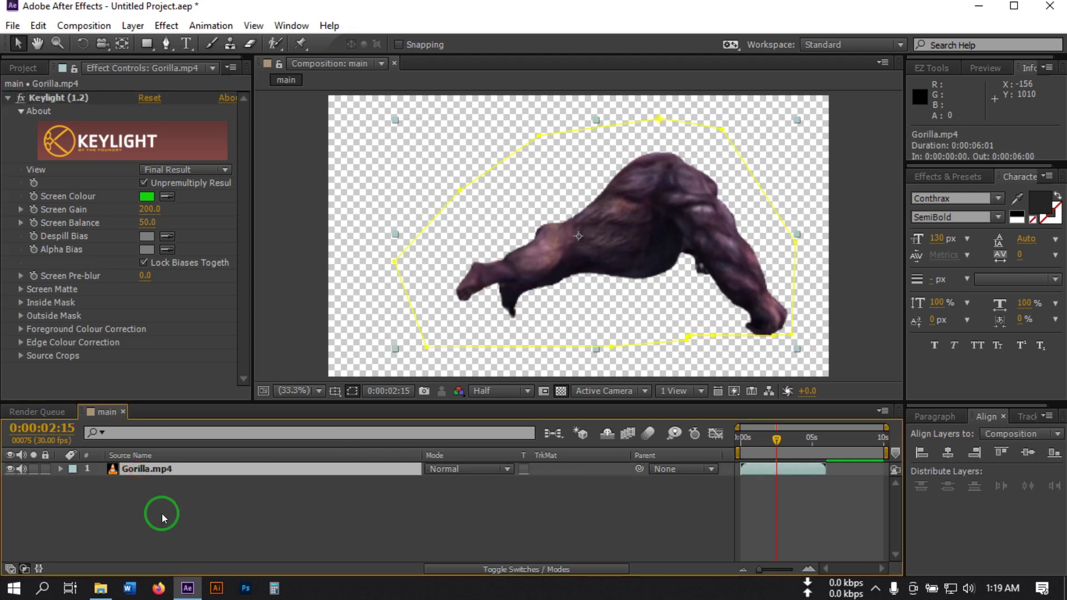
{"action": "left_click", "coordinate": [142, 479]}
{"action": "left_click", "coordinate": [134, 468]}
{"action": "right_click", "coordinate": [135, 468]}
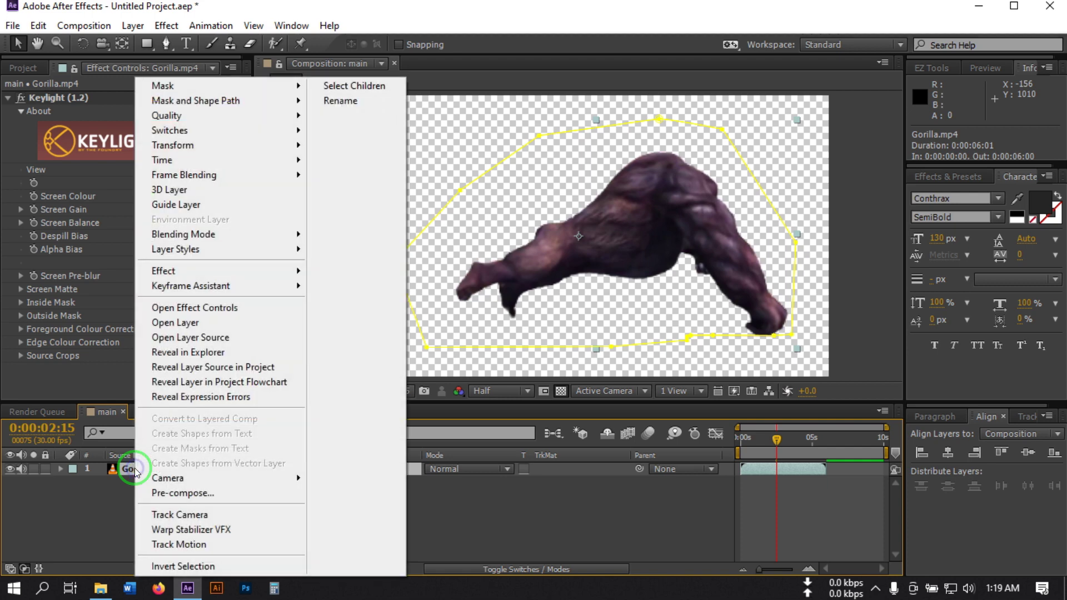
{"action": "left_click", "coordinate": [212, 492]}
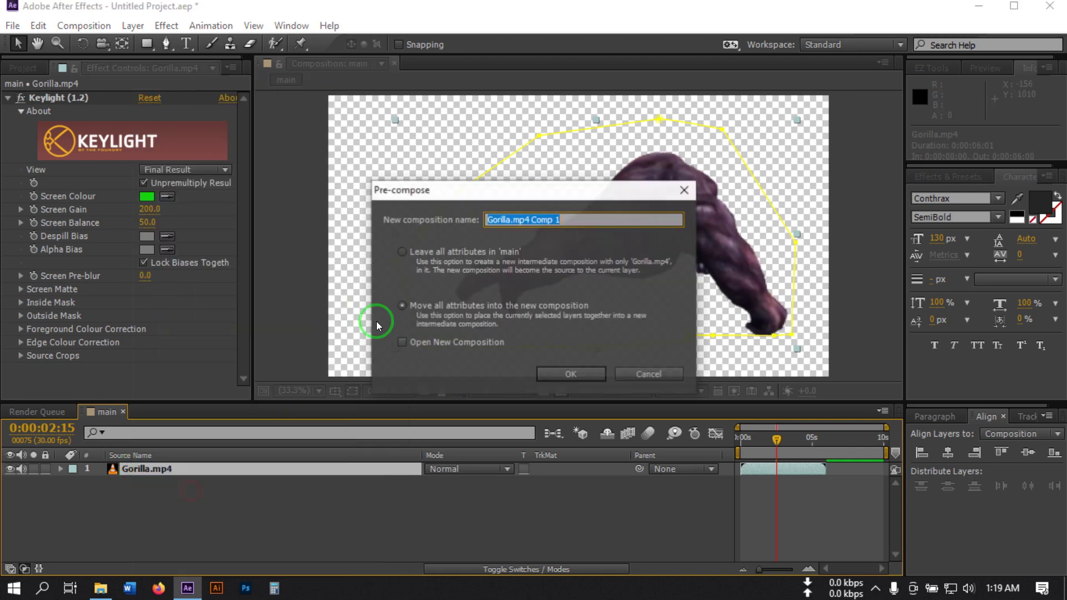
{"action": "type", "text": "Gorilla"}
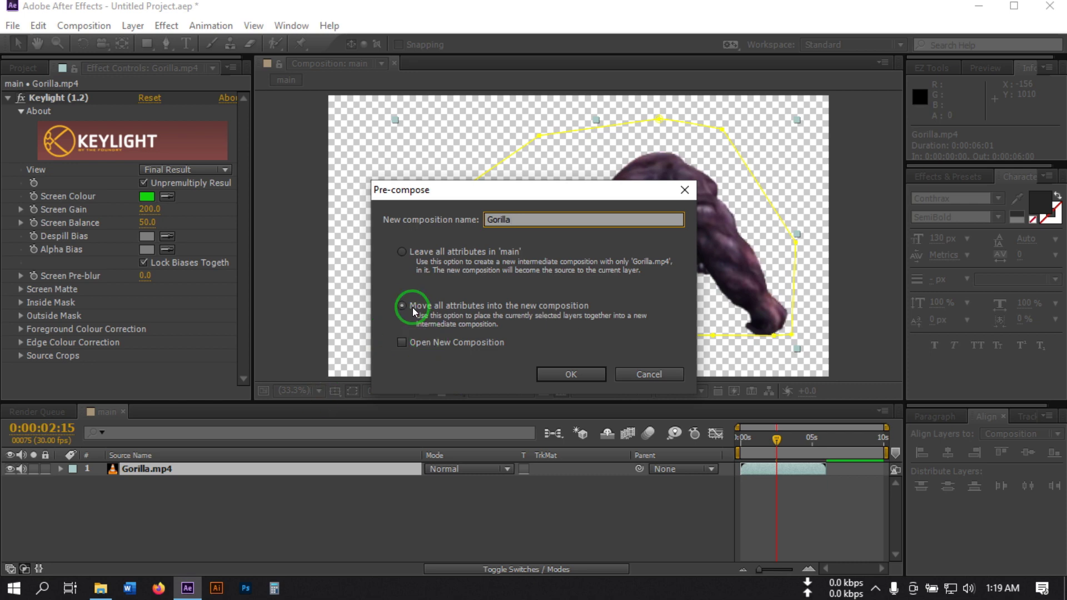
{"action": "left_click", "coordinate": [565, 373]}
{"action": "left_click", "coordinate": [207, 529]}
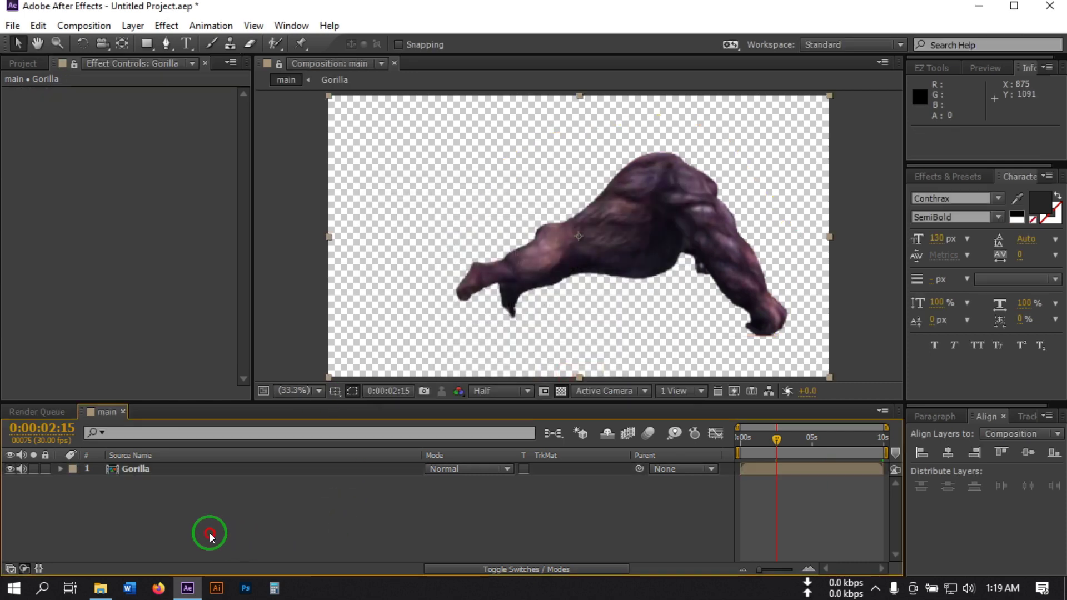
Set the Gorilla pre-composition layer's scale to 85%
{"action": "left_click", "coordinate": [141, 470]}
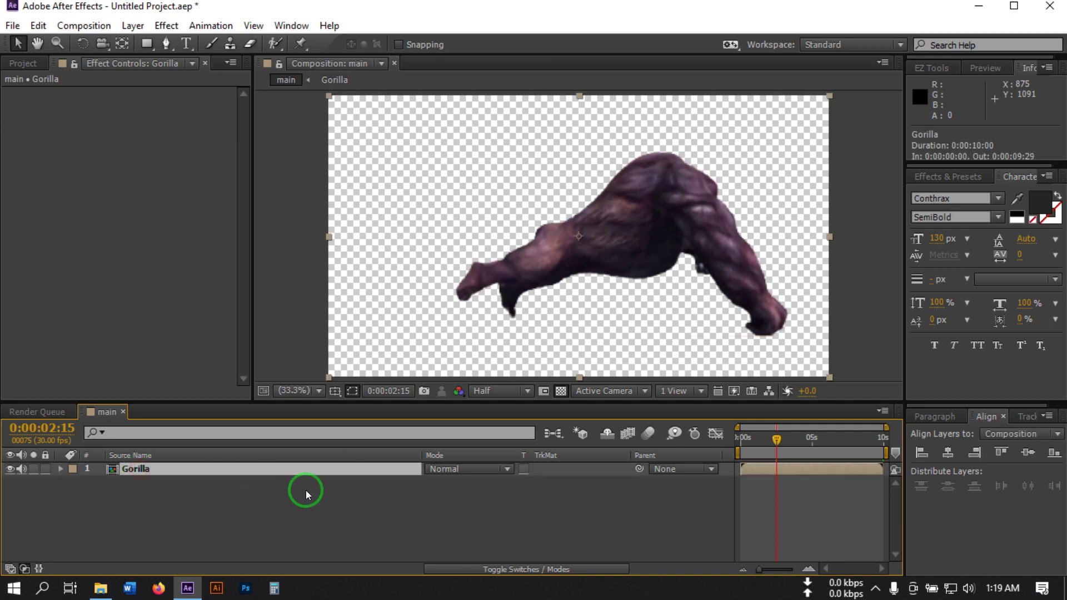
{"action": "type", "text": "s"}
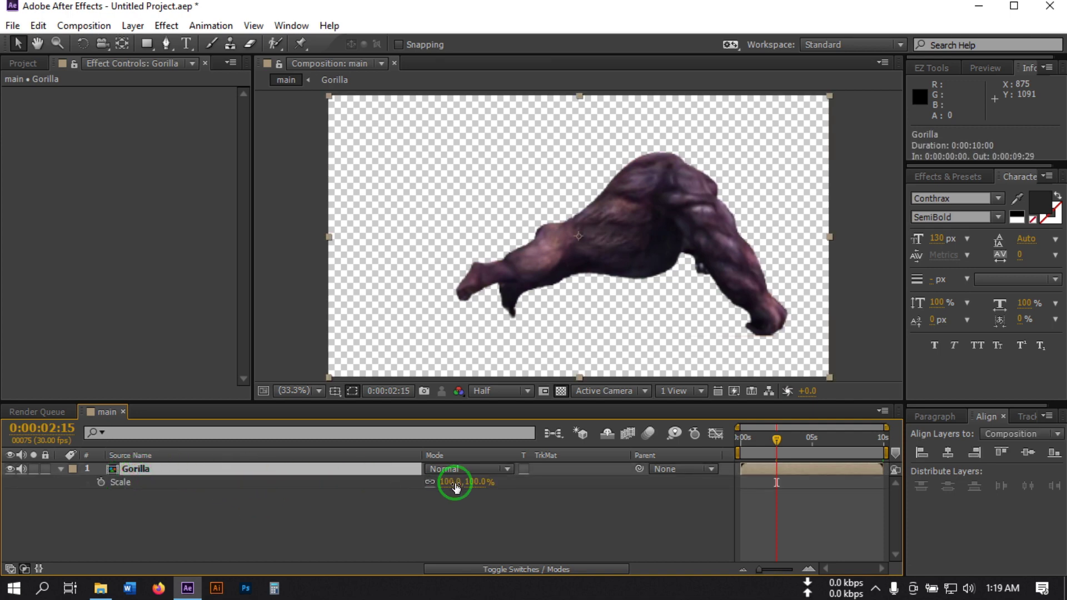
{"action": "type", "text": "85"}
{"action": "key", "text": "Return"}
{"action": "left_click", "coordinate": [131, 470]}
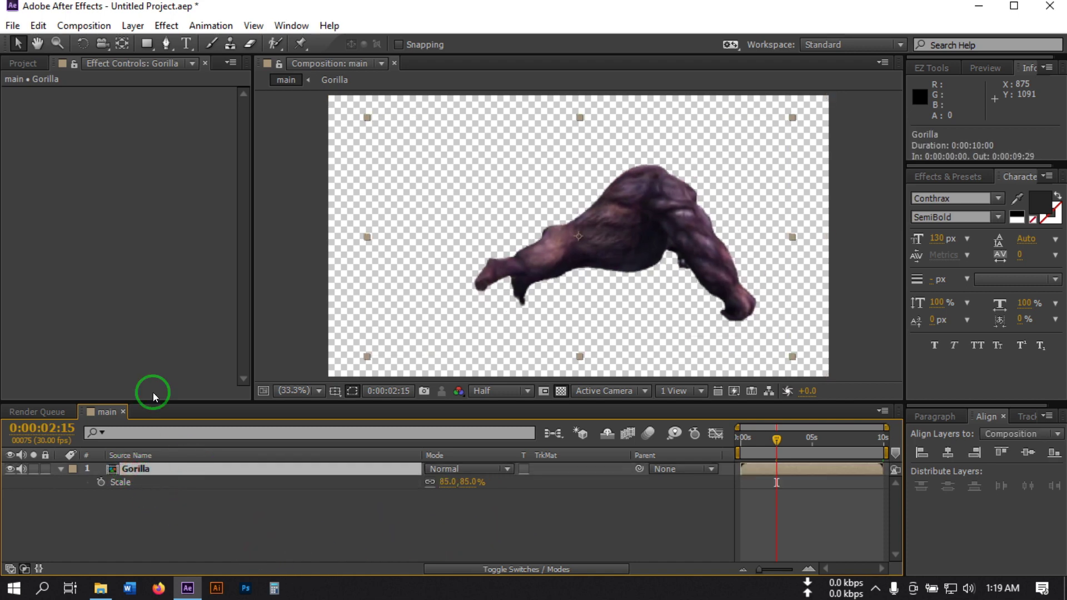
Auto-trace the Gorilla layer's Alpha channel across the whole work area to generate outline masks
{"action": "left_click", "coordinate": [133, 27]}
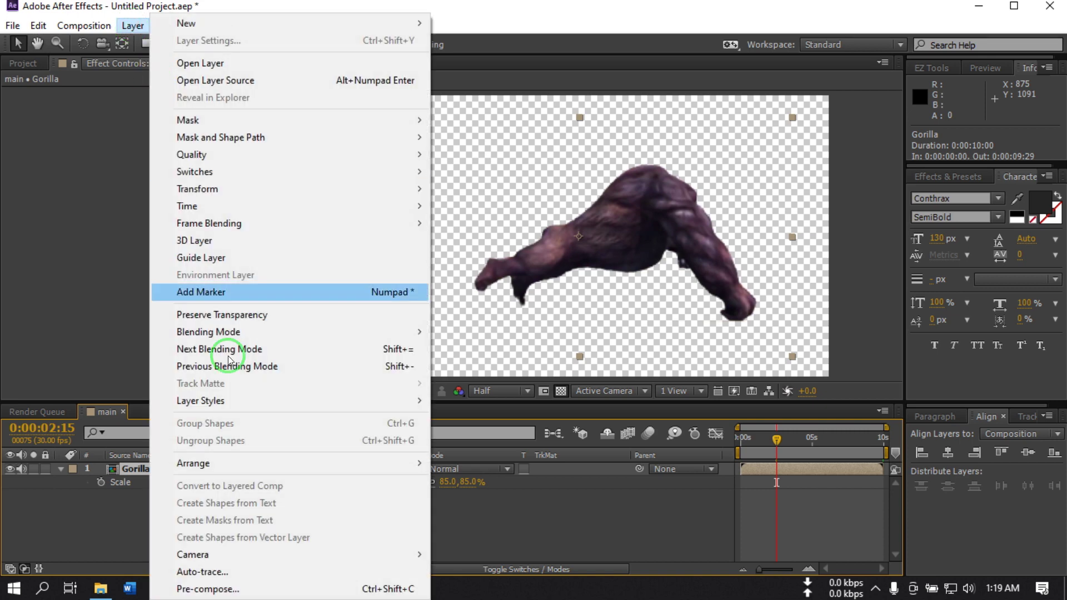
{"action": "left_click", "coordinate": [225, 570]}
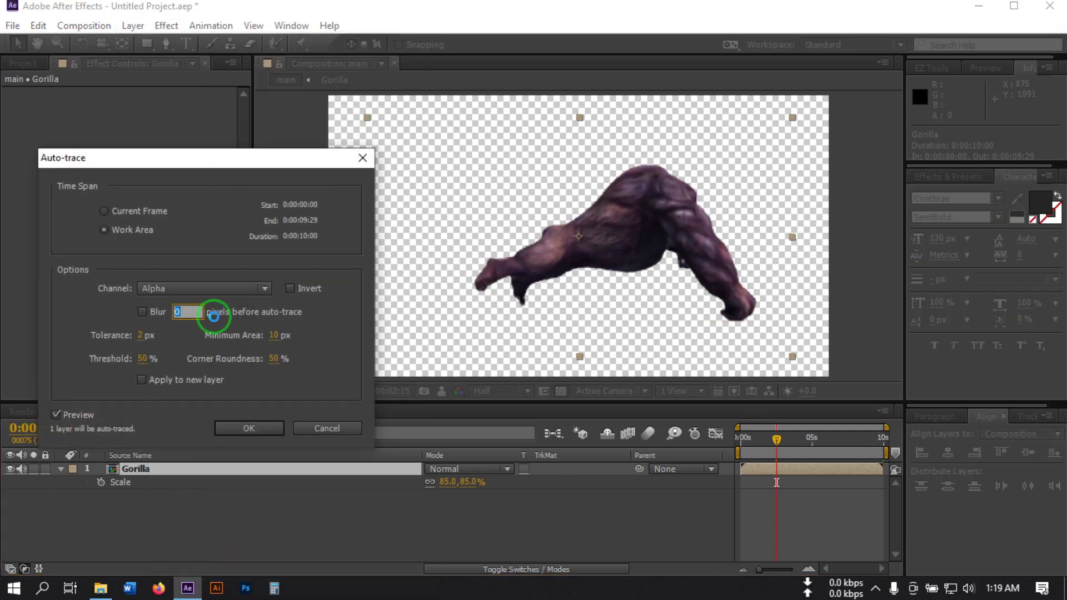
{"action": "left_click", "coordinate": [149, 288]}
{"action": "left_click", "coordinate": [177, 306]}
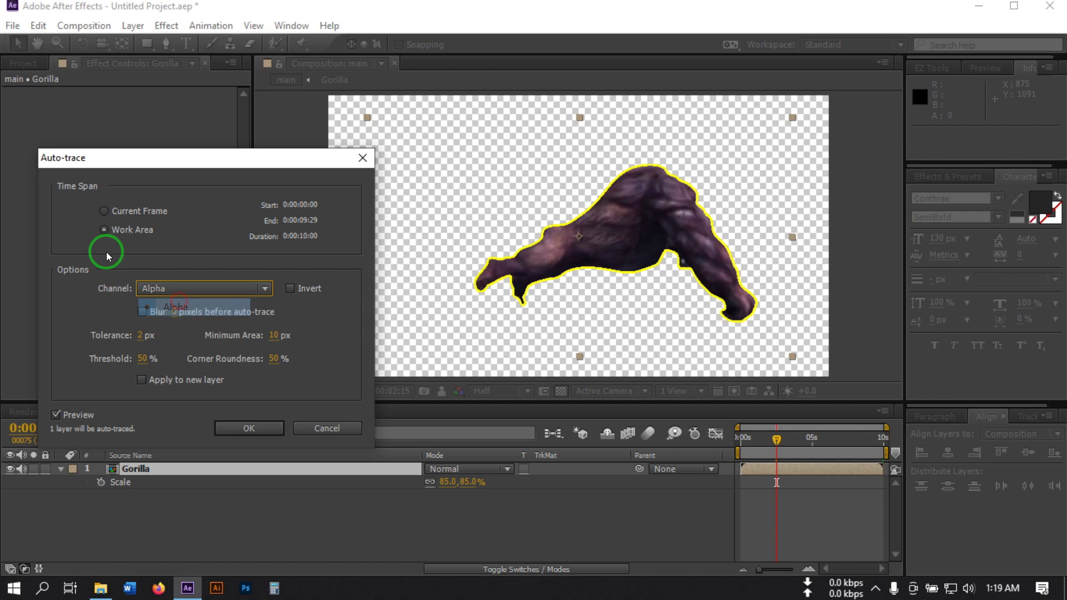
{"action": "left_click", "coordinate": [102, 230]}
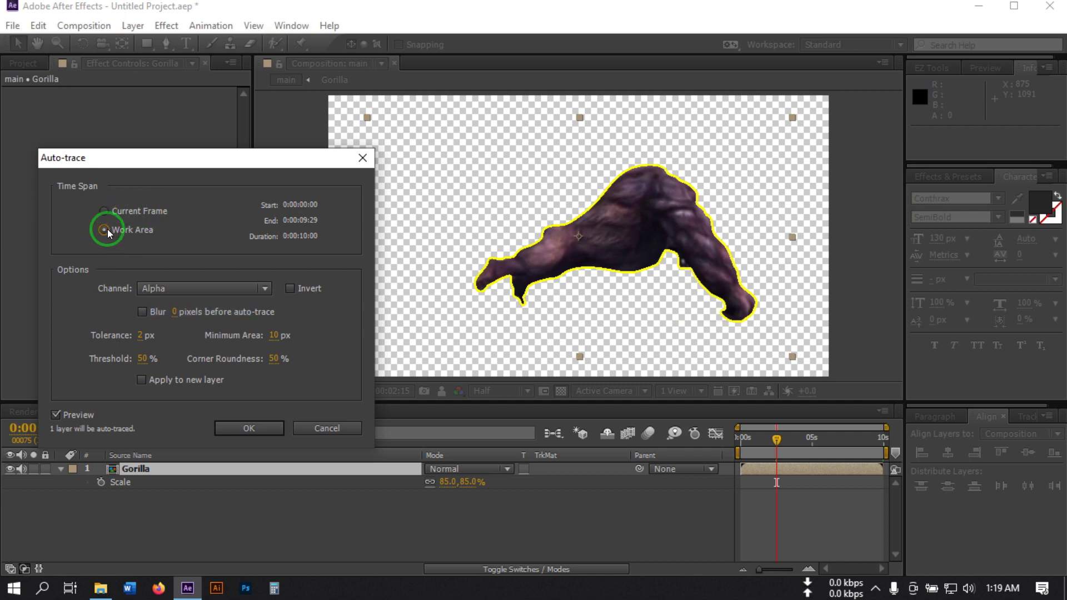
{"action": "left_click", "coordinate": [256, 427]}
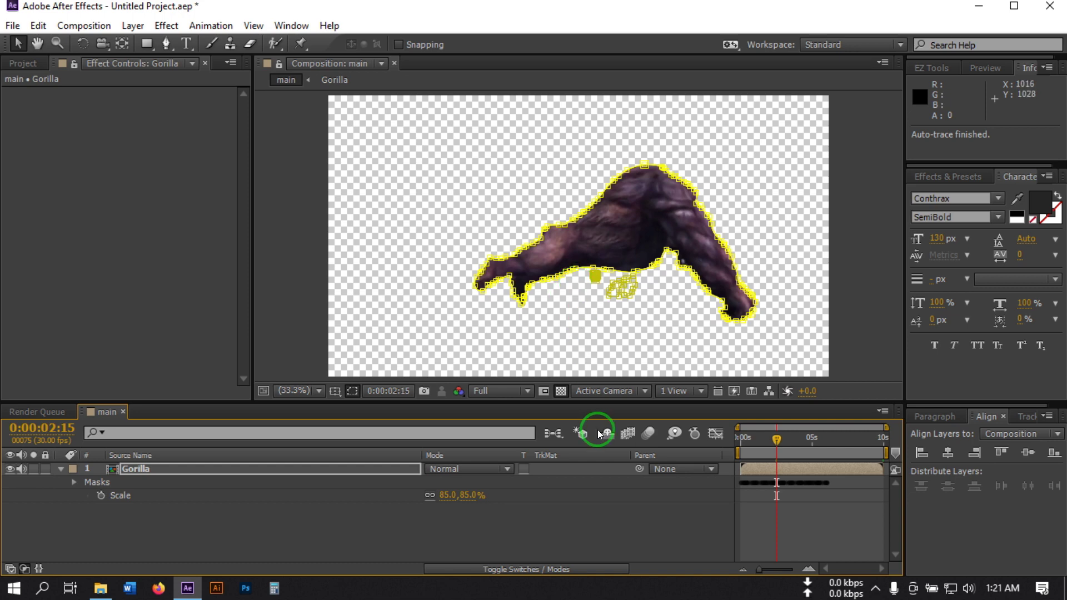
Delete the stray auto-traced masks floating beneath the gorilla's belly, keeping the main body outline
{"action": "scroll", "coordinate": [615, 330], "scroll_direction": "up", "scroll_amount": 3}
{"action": "key", "text": "h"}
{"action": "left_click_drag", "start_coordinate": [667, 290], "coordinate": [525, 182]}
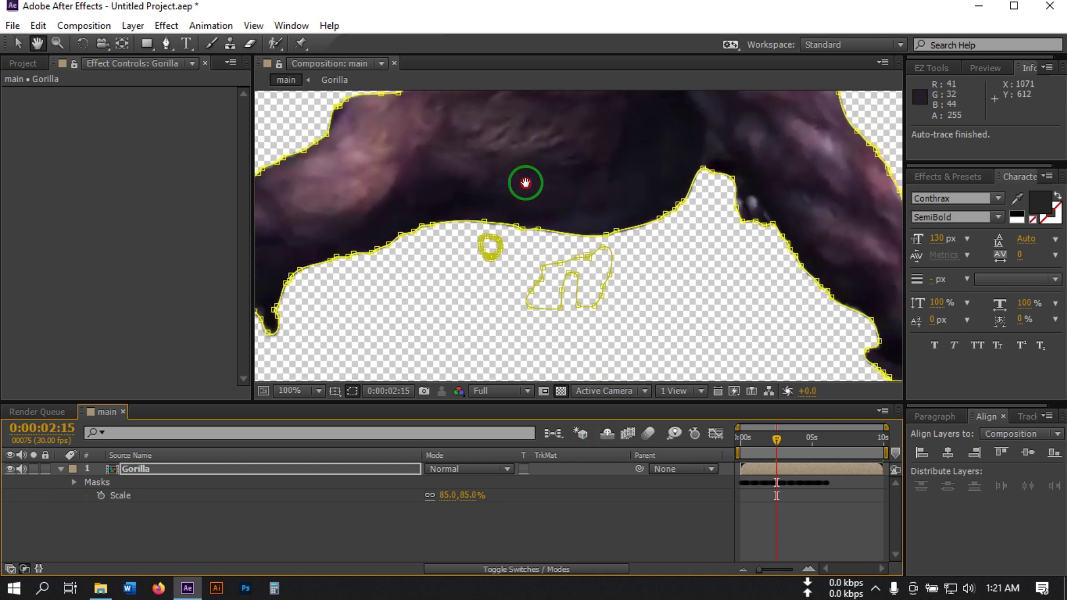
{"action": "key", "text": "v"}
{"action": "left_click", "coordinate": [591, 256]}
{"action": "left_click", "coordinate": [517, 256]}
{"action": "left_click", "coordinate": [174, 486]}
{"action": "left_click", "coordinate": [543, 309]}
{"action": "left_click", "coordinate": [544, 269]}
{"action": "left_click", "coordinate": [121, 95]}
{"action": "left_click", "coordinate": [542, 266]}
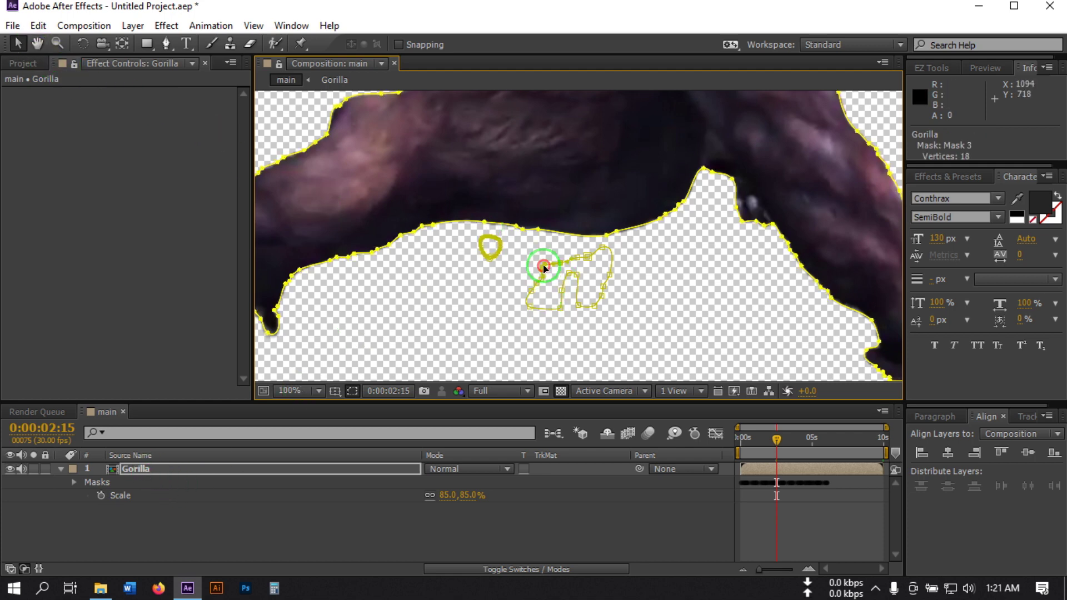
{"action": "left_click_drag", "start_coordinate": [545, 268], "coordinate": [577, 260]}
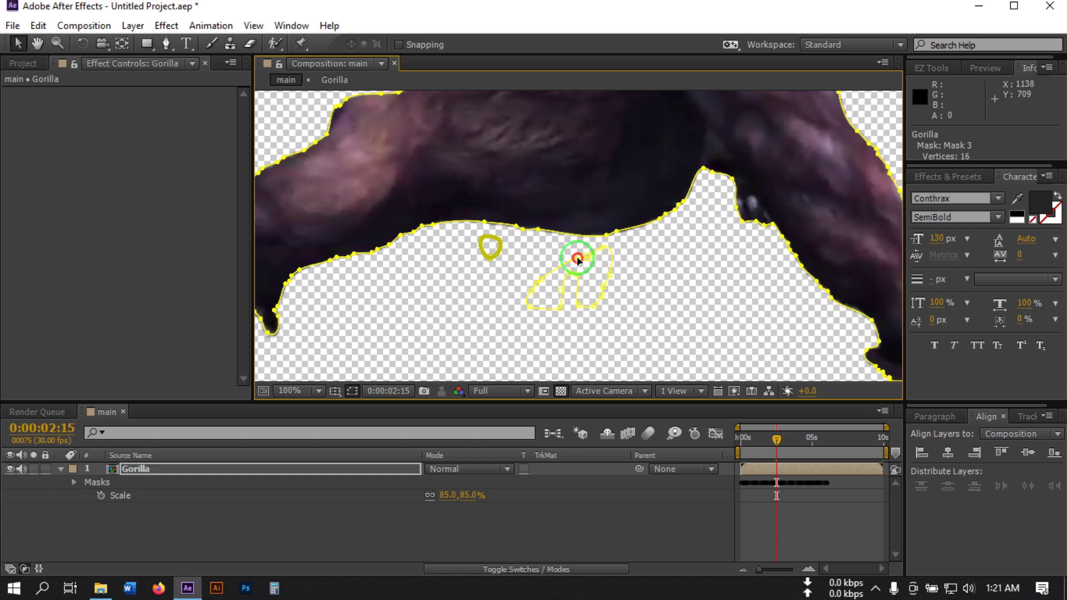
{"action": "left_click", "coordinate": [580, 256]}
{"action": "key", "text": "Delete"}
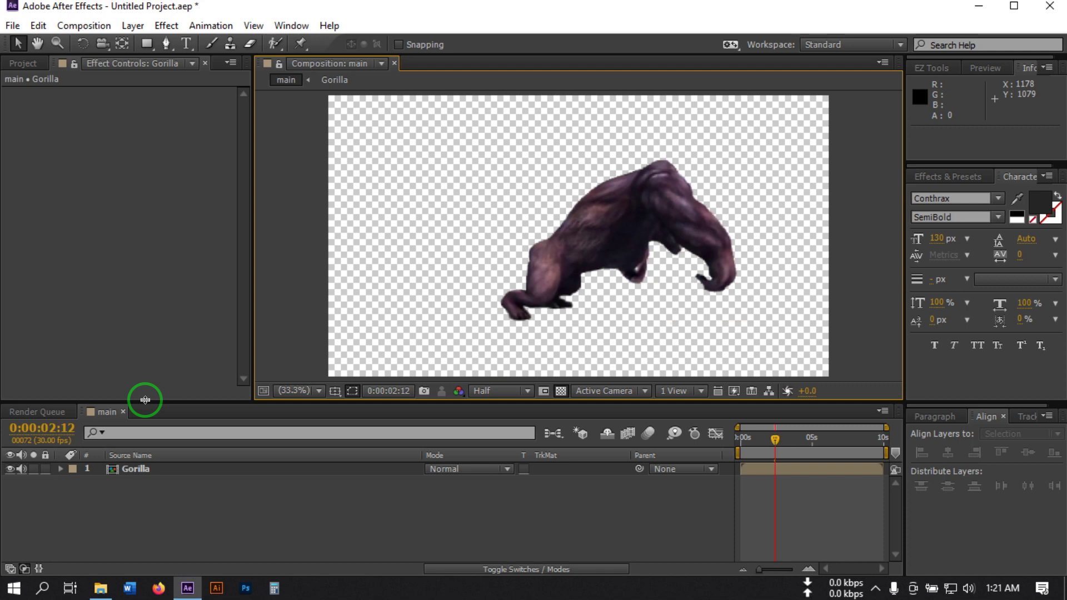
Add Main_Comp.mov to the main composition as background footage beneath the Gorilla layer
{"action": "left_click", "coordinate": [23, 63]}
{"action": "left_click_drag", "start_coordinate": [39, 263], "coordinate": [118, 523]}
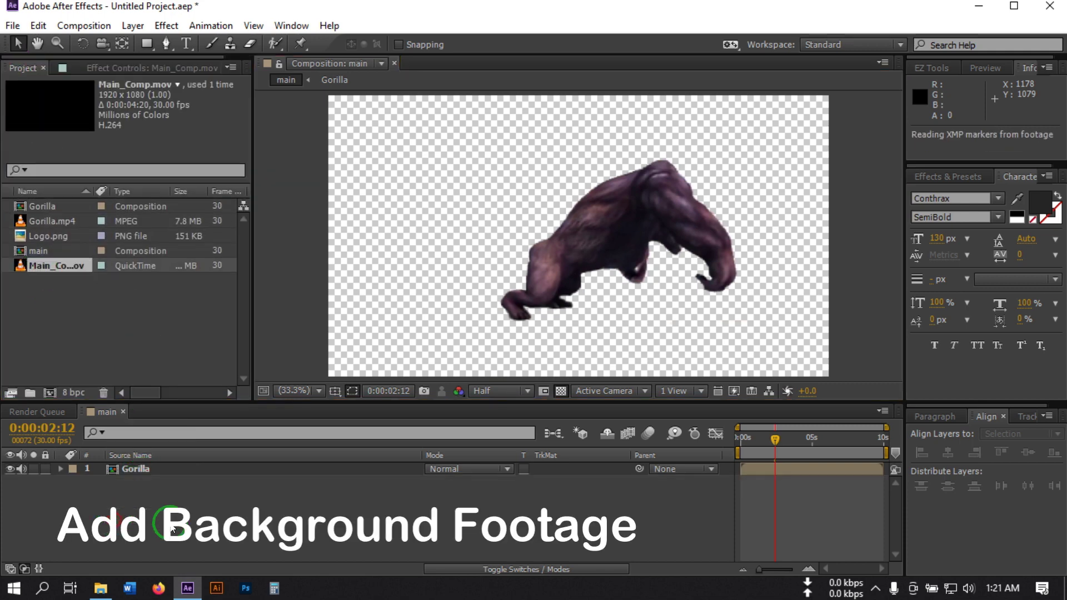
Trim both the Gorilla and Main_Comp.mov layers to end at 0:00:04:00
{"action": "left_click", "coordinate": [776, 441]}
{"action": "left_click_drag", "start_coordinate": [778, 442], "coordinate": [797, 441]}
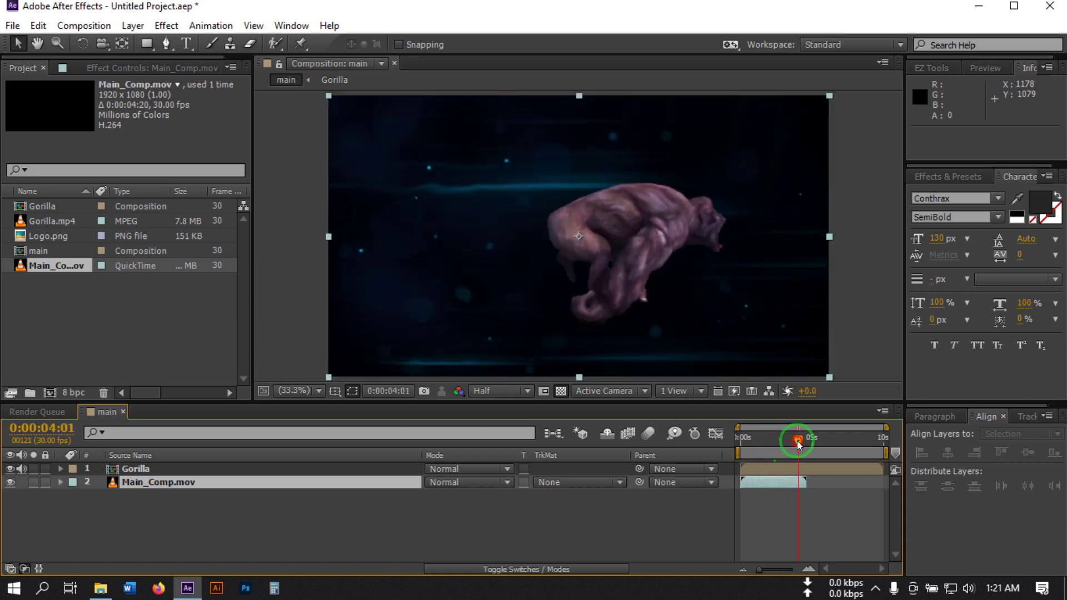
{"action": "left_click", "coordinate": [876, 470]}
{"action": "left_click_drag", "start_coordinate": [877, 470], "coordinate": [791, 491]}
{"action": "left_click", "coordinate": [805, 484]}
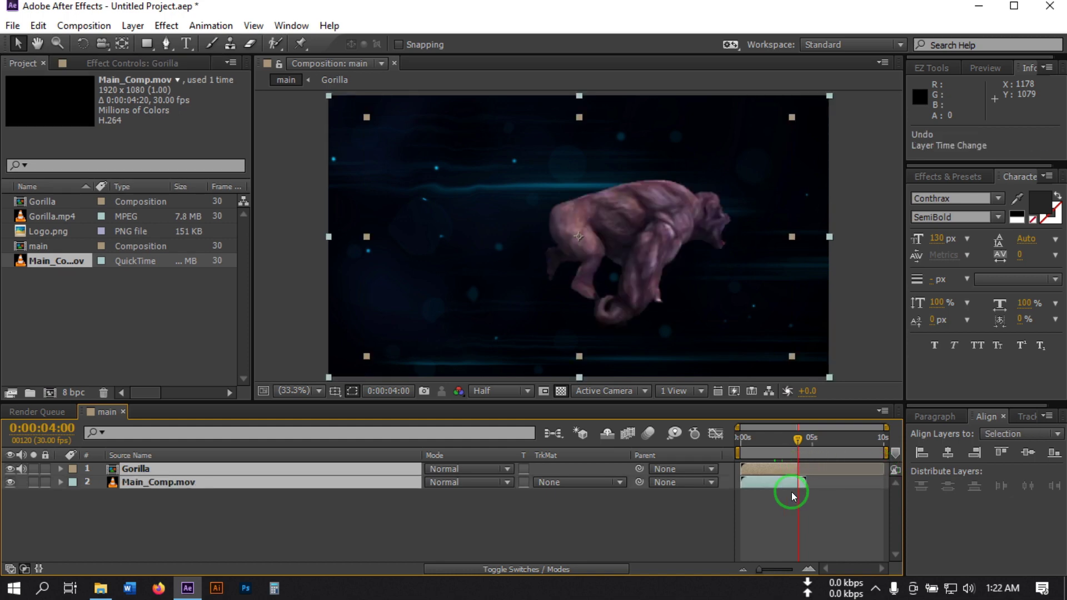
{"action": "left_click", "coordinate": [572, 515]}
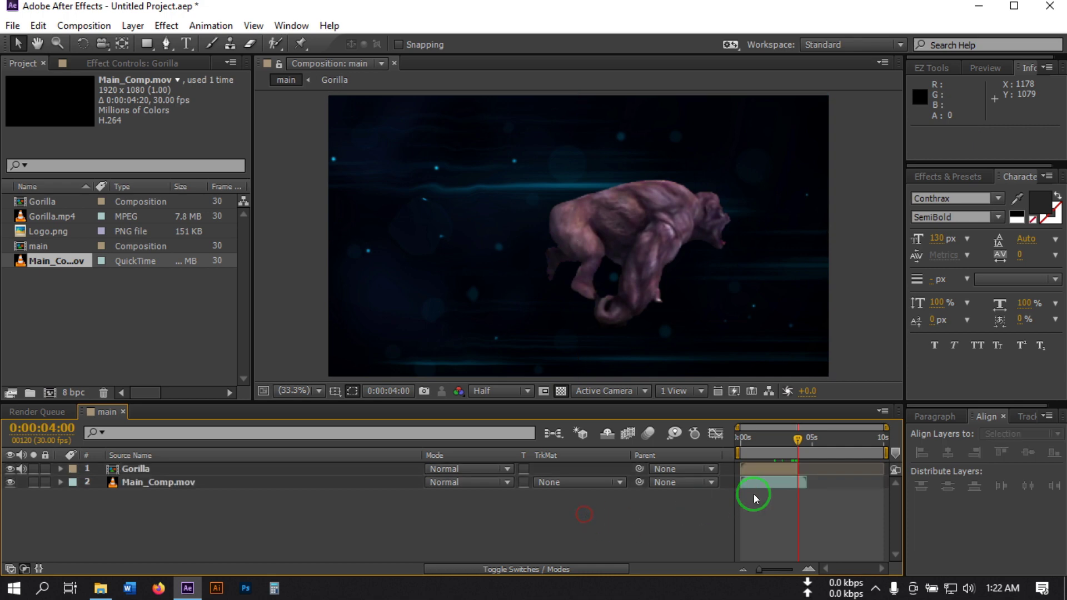
{"action": "left_click", "coordinate": [780, 481]}
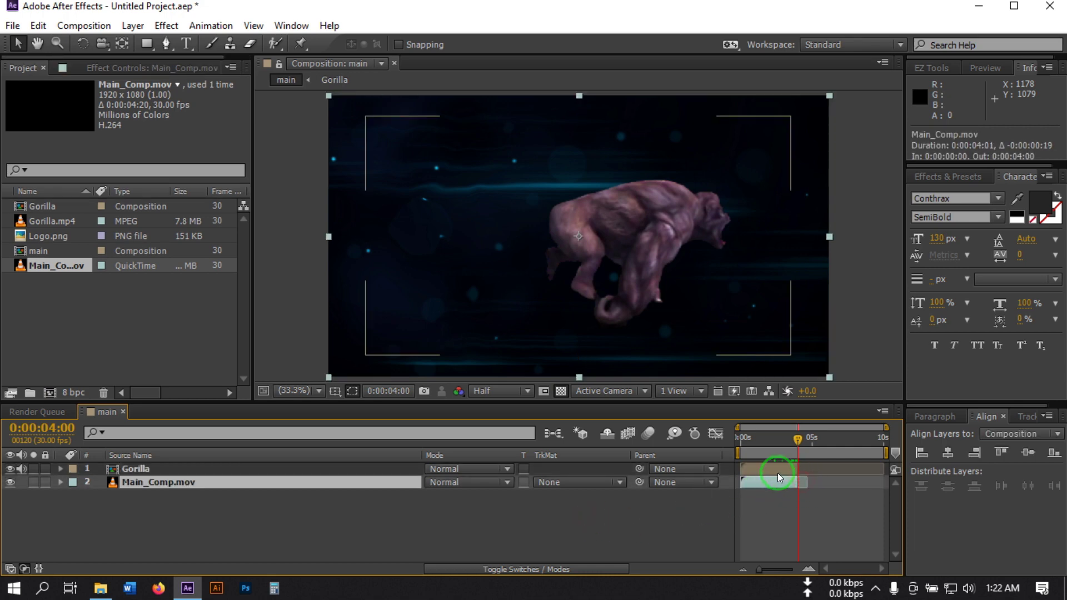
{"action": "left_click", "coordinate": [778, 472]}
{"action": "left_click", "coordinate": [231, 505]}
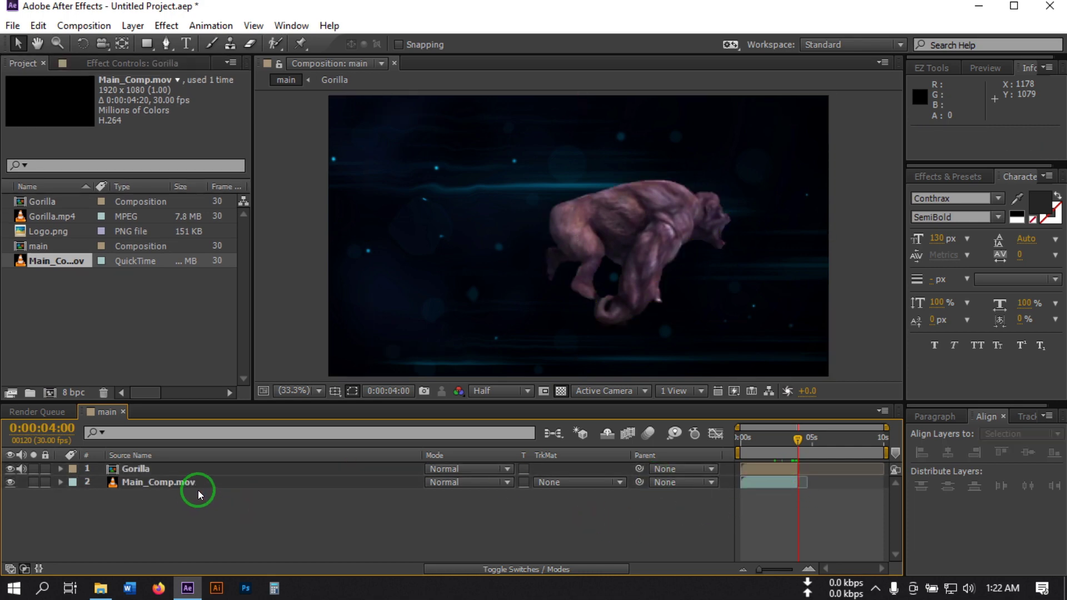
Apply the Video Copilot Saber effect to the Gorilla layer
{"action": "left_click", "coordinate": [152, 472]}
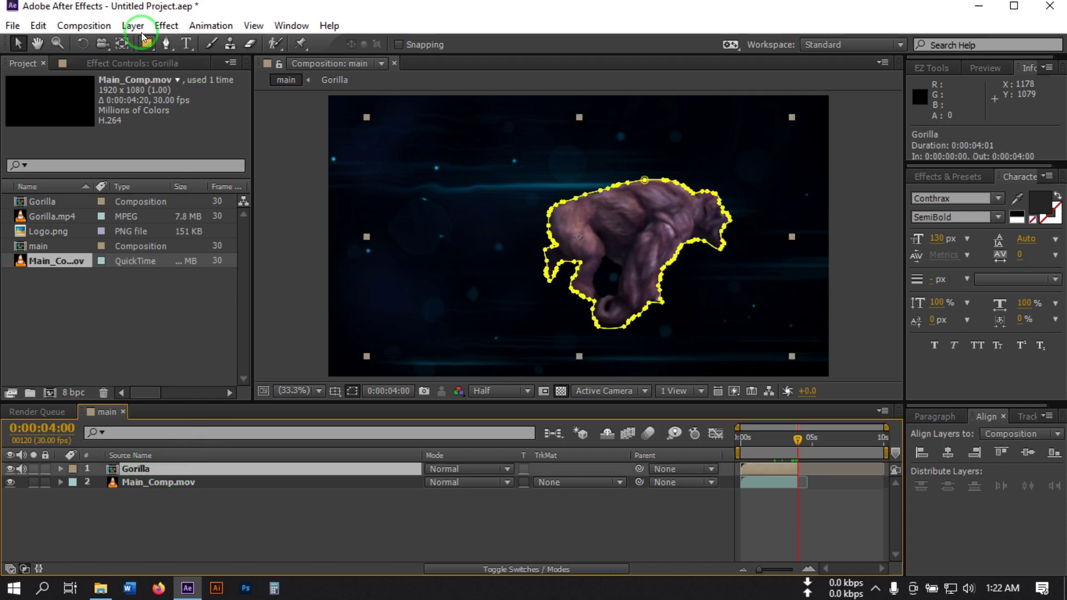
{"action": "left_click", "coordinate": [167, 26]}
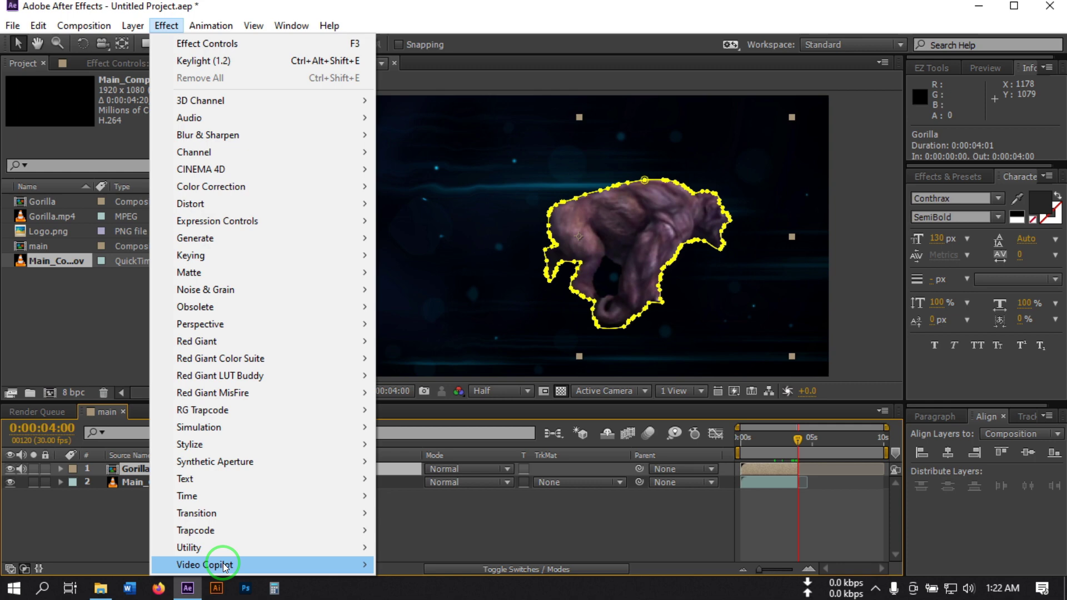
{"action": "mouse_move", "coordinate": [199, 566]}
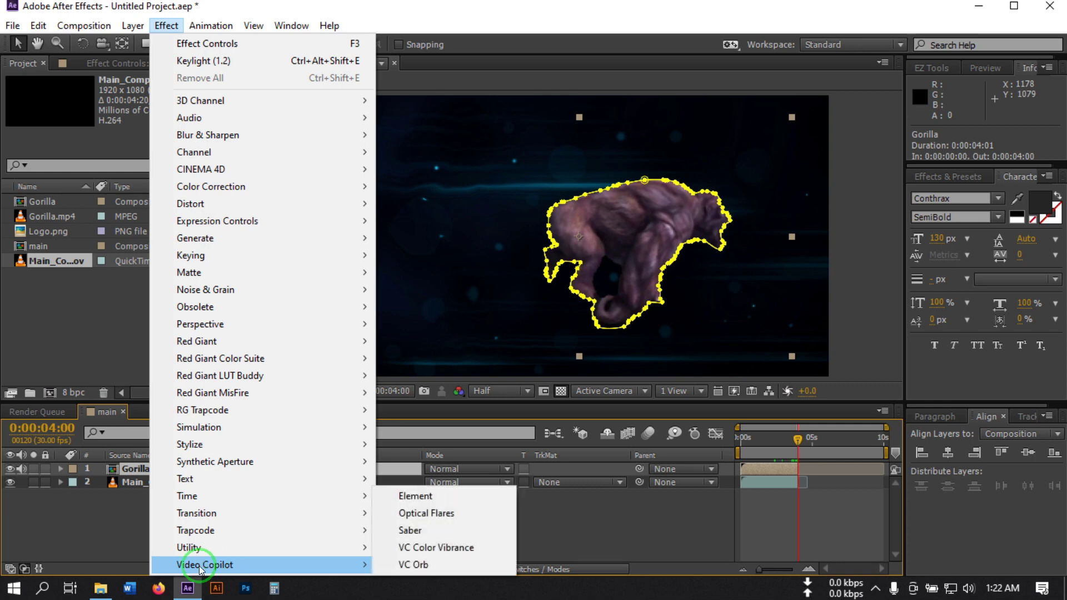
{"action": "left_click", "coordinate": [431, 531]}
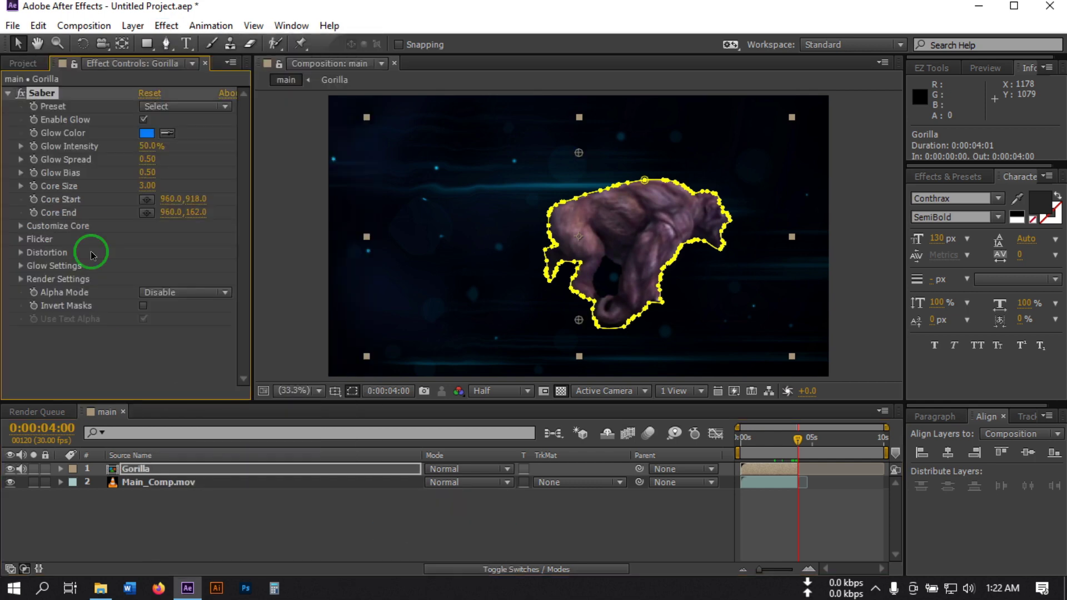
Set Saber's Core Type to Layer Masks and its preset to Hot
{"action": "left_click", "coordinate": [21, 226]}
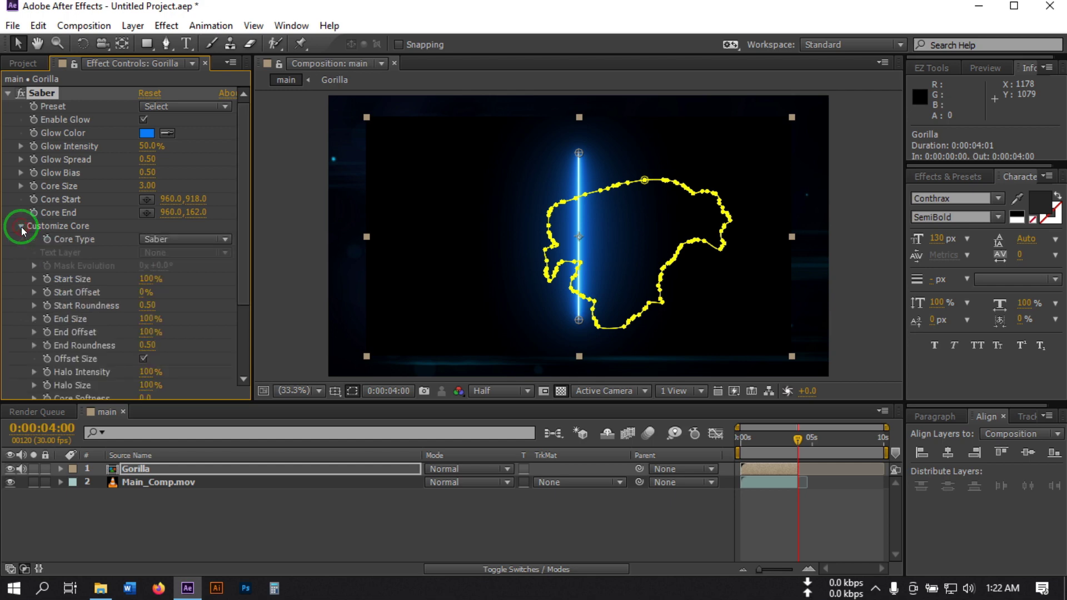
{"action": "left_click", "coordinate": [179, 234]}
{"action": "left_click", "coordinate": [195, 267]}
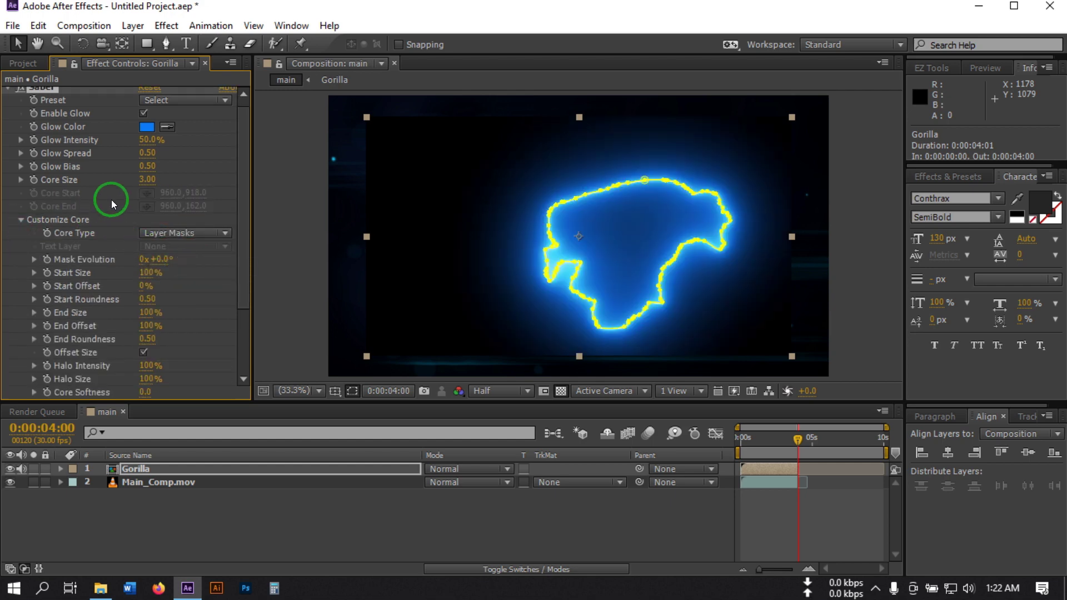
{"action": "left_click", "coordinate": [151, 100]}
{"action": "left_click", "coordinate": [235, 386]}
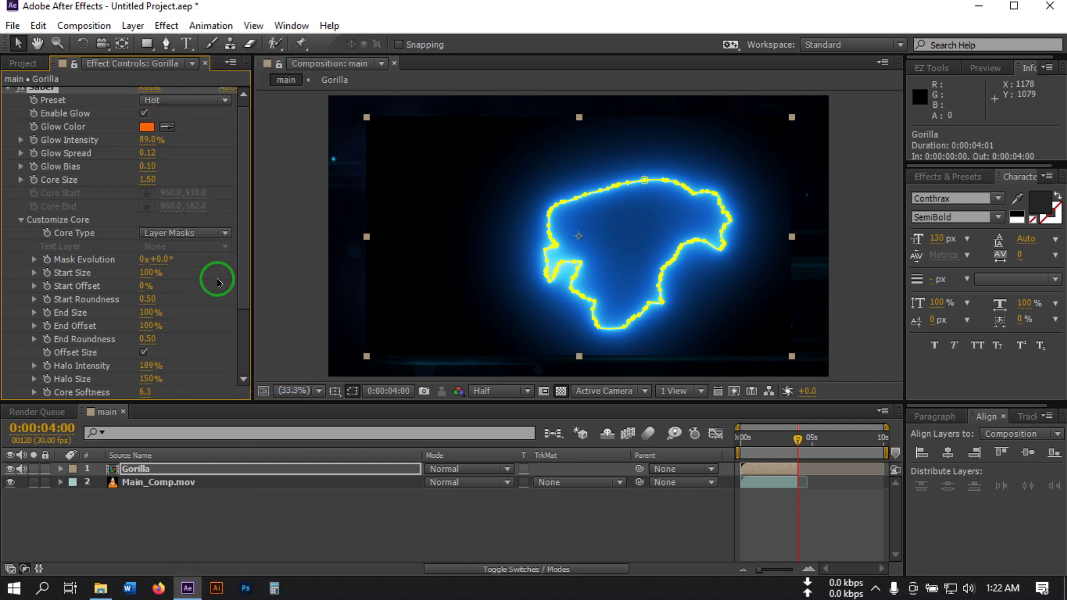
Set Saber's Composite Settings to Transparent in its render settings so the background footage shows through
{"action": "scroll", "coordinate": [52, 299], "scroll_direction": "down", "scroll_amount": 4}
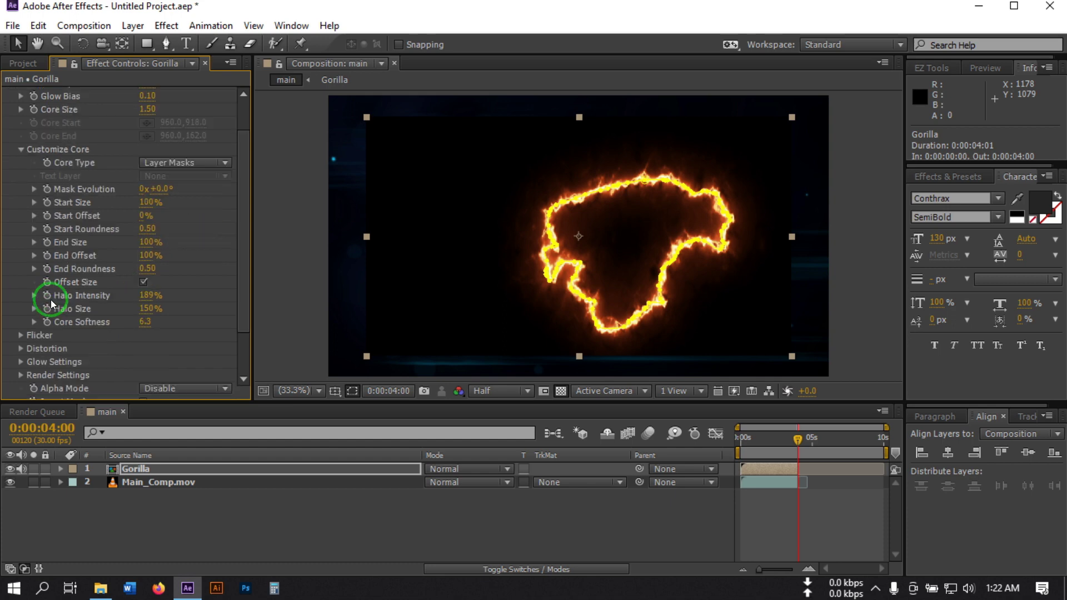
{"action": "left_click", "coordinate": [21, 353]}
{"action": "scroll", "coordinate": [163, 298], "scroll_direction": "down", "scroll_amount": 5}
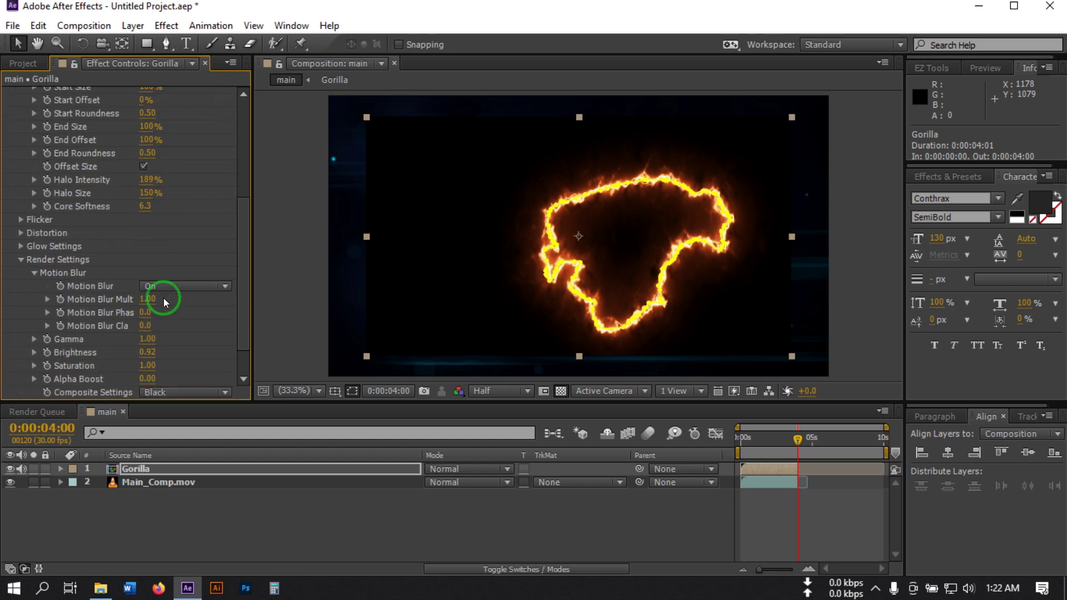
{"action": "scroll", "coordinate": [166, 306], "scroll_direction": "down", "scroll_amount": 1}
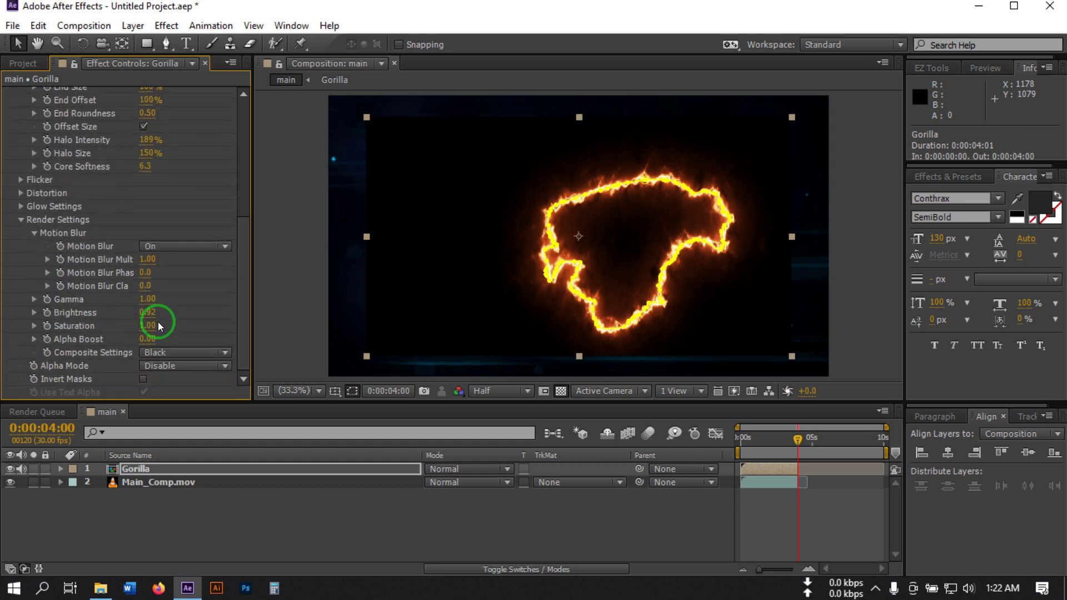
{"action": "left_click", "coordinate": [178, 354]}
{"action": "left_click", "coordinate": [184, 366]}
{"action": "left_click", "coordinate": [248, 532]}
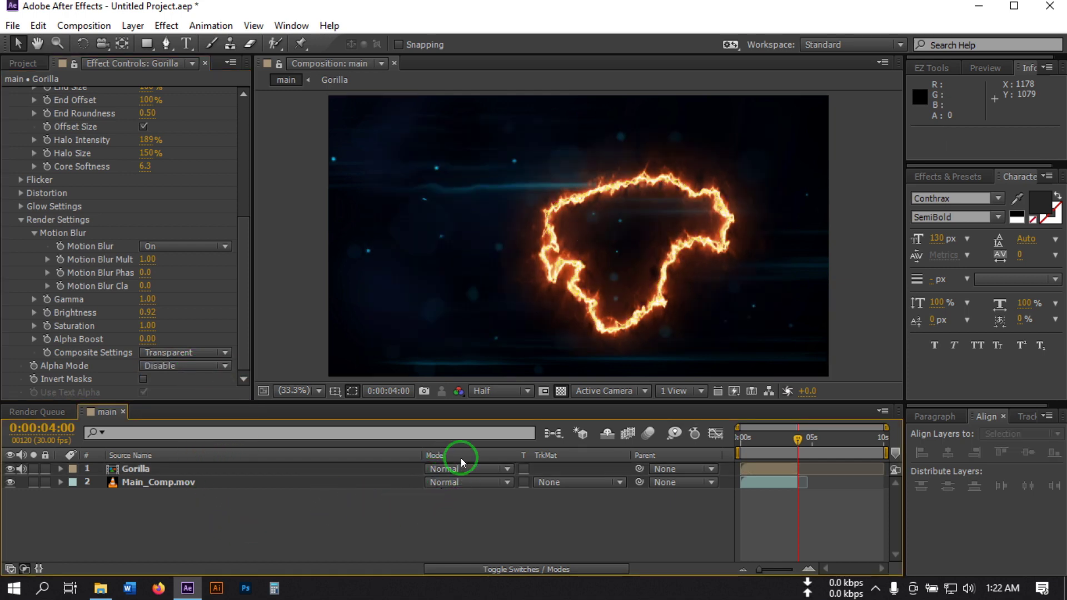
At 0:00:00:00, move the Gorilla layer left to position 264, 540 and set a starting Position keyframe
{"action": "left_click", "coordinate": [760, 448]}
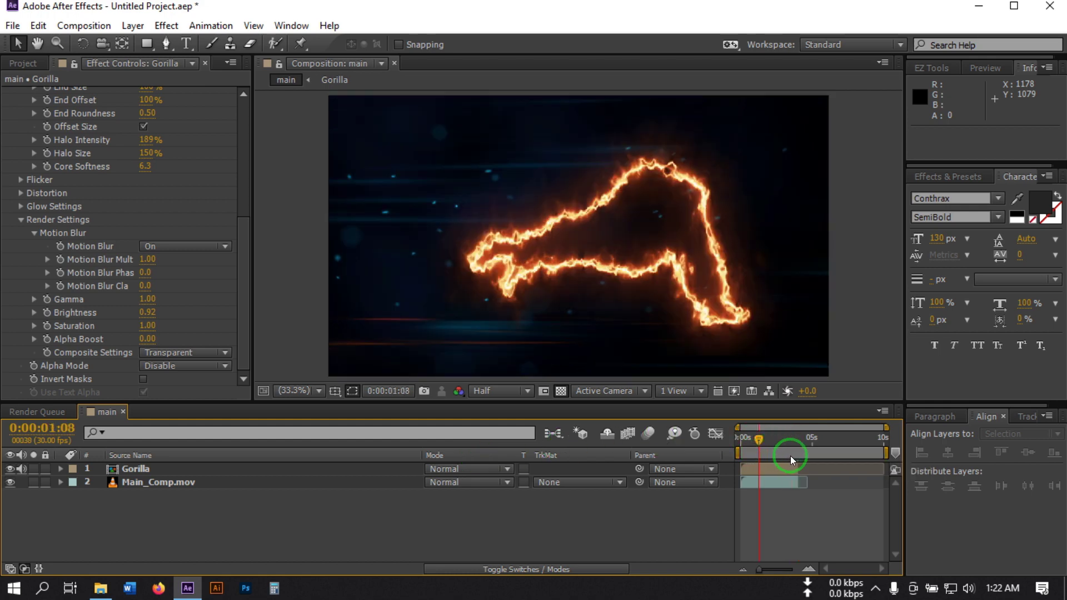
{"action": "left_click_drag", "start_coordinate": [753, 446], "coordinate": [719, 453]}
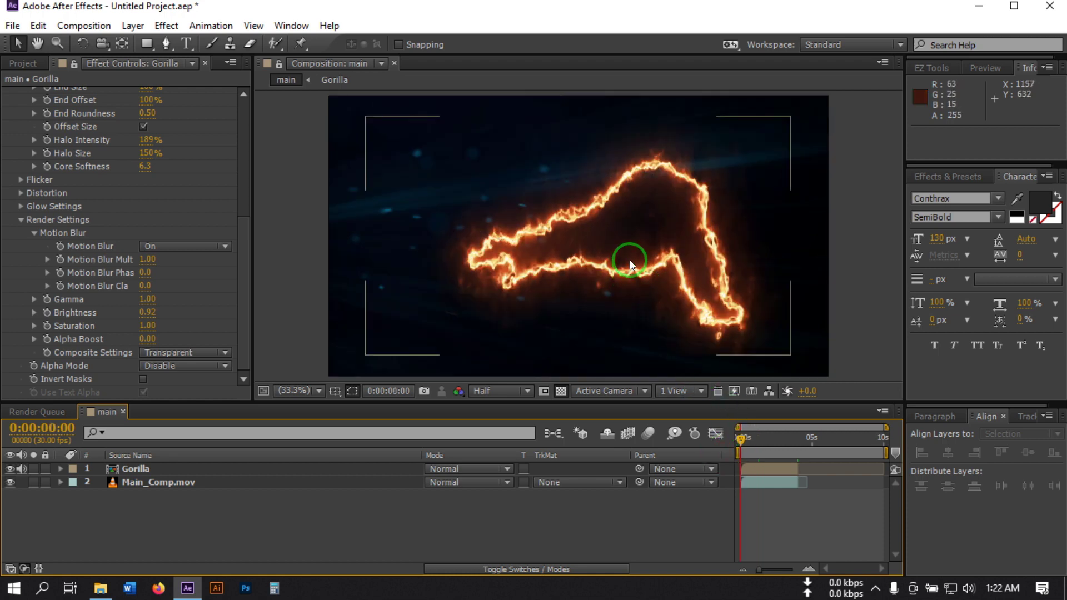
{"action": "left_click", "coordinate": [148, 468]}
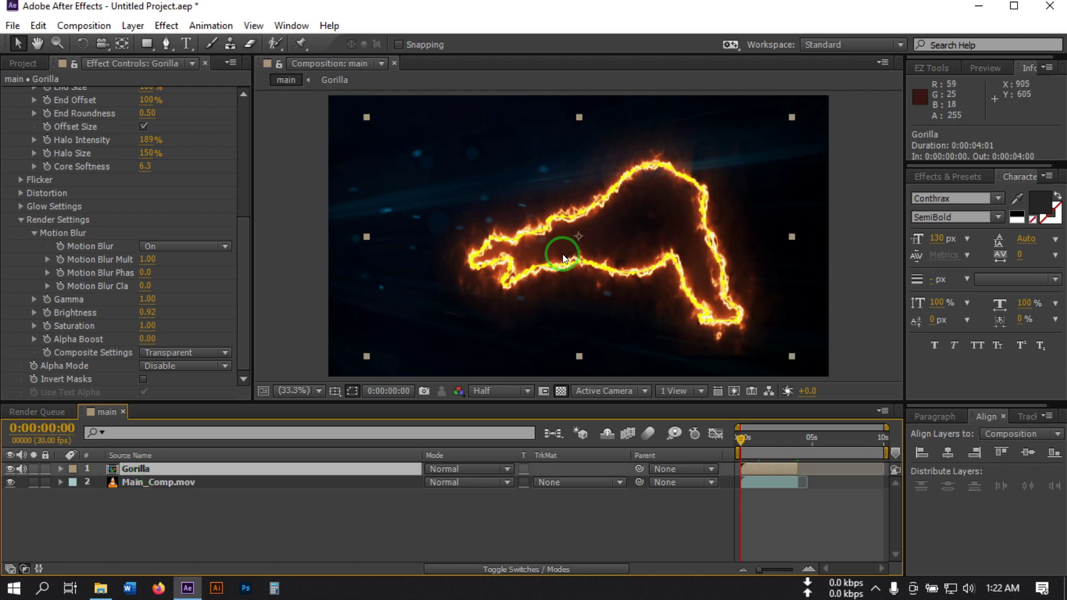
{"action": "left_click_drag", "start_coordinate": [558, 263], "coordinate": [379, 270]}
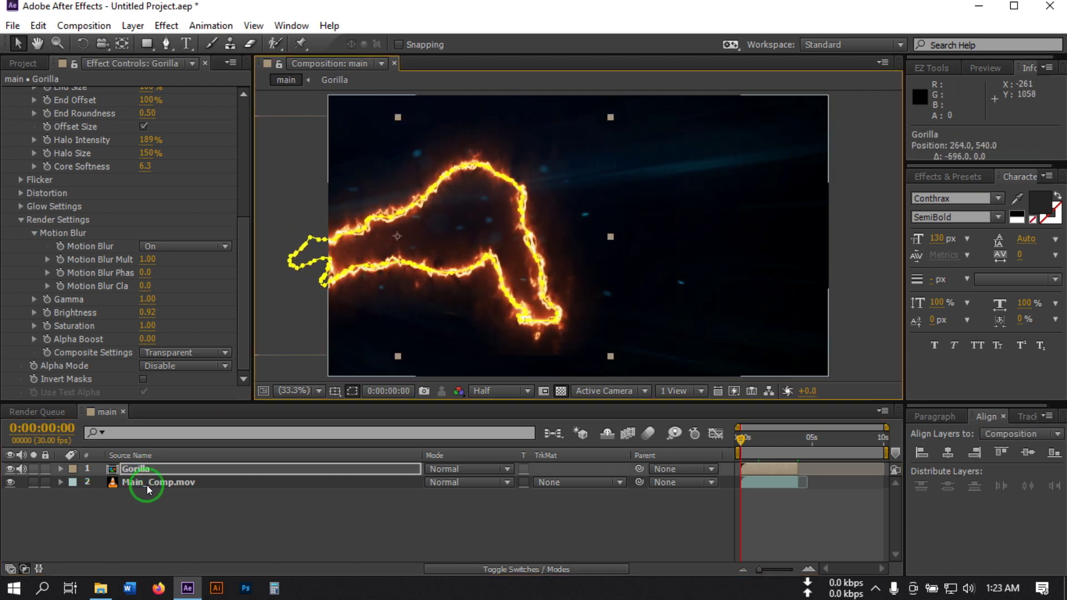
{"action": "key", "text": "p"}
{"action": "left_click", "coordinate": [100, 481]}
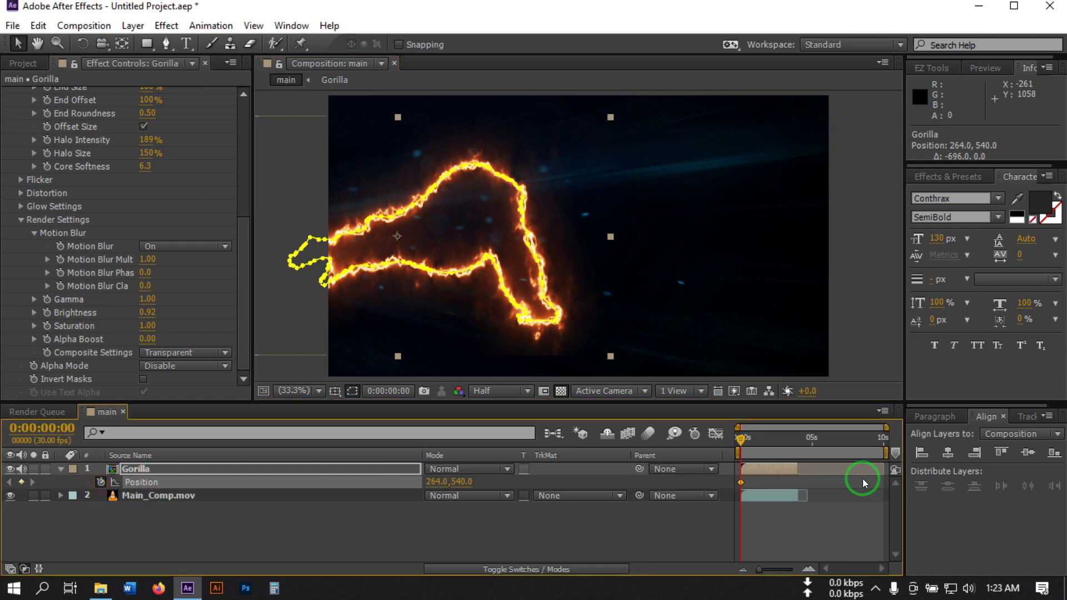
At 0:00:03:25, move the Gorilla layer right to position 855, 540 to add a second Position keyframe, and collapse its properties
{"action": "left_click_drag", "start_coordinate": [745, 442], "coordinate": [794, 440]}
{"action": "left_click_drag", "start_coordinate": [504, 228], "coordinate": [636, 229]}
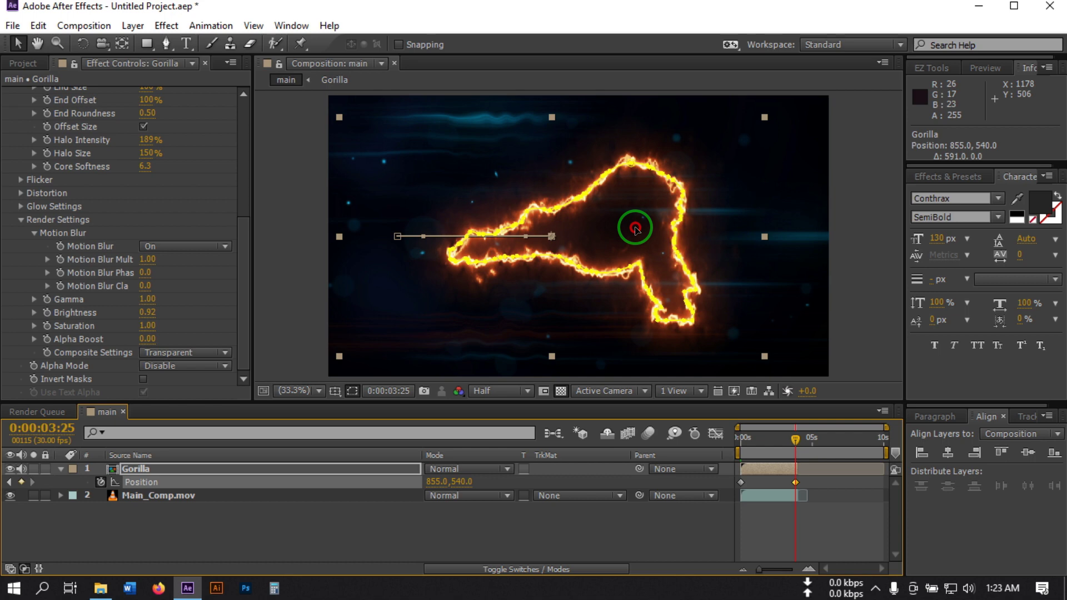
{"action": "left_click", "coordinate": [626, 519]}
{"action": "key", "text": "apostrophe"}
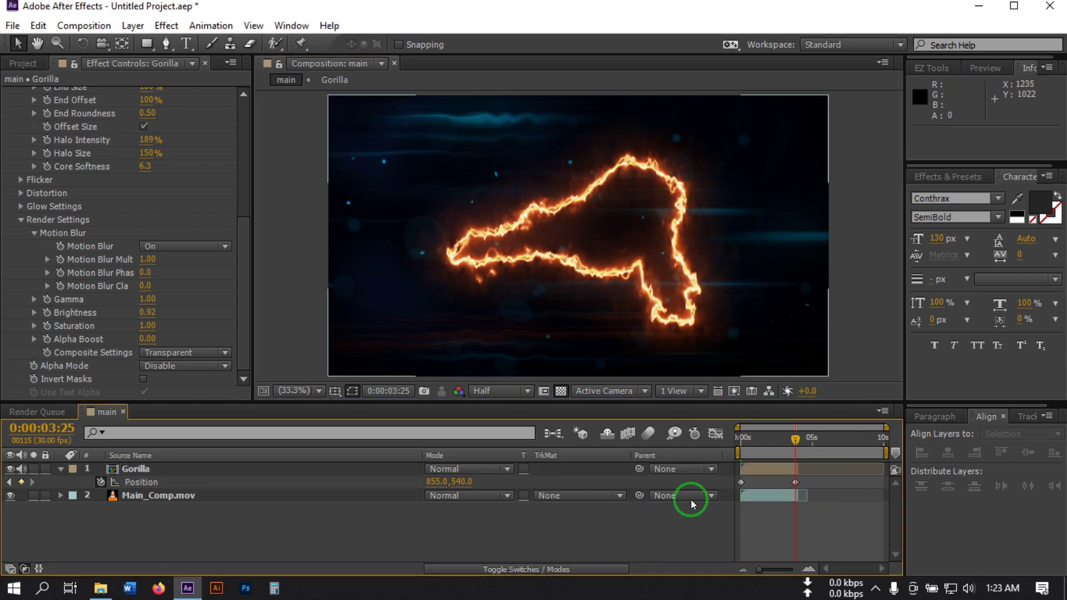
{"action": "left_click", "coordinate": [62, 469]}
{"action": "left_click", "coordinate": [121, 520]}
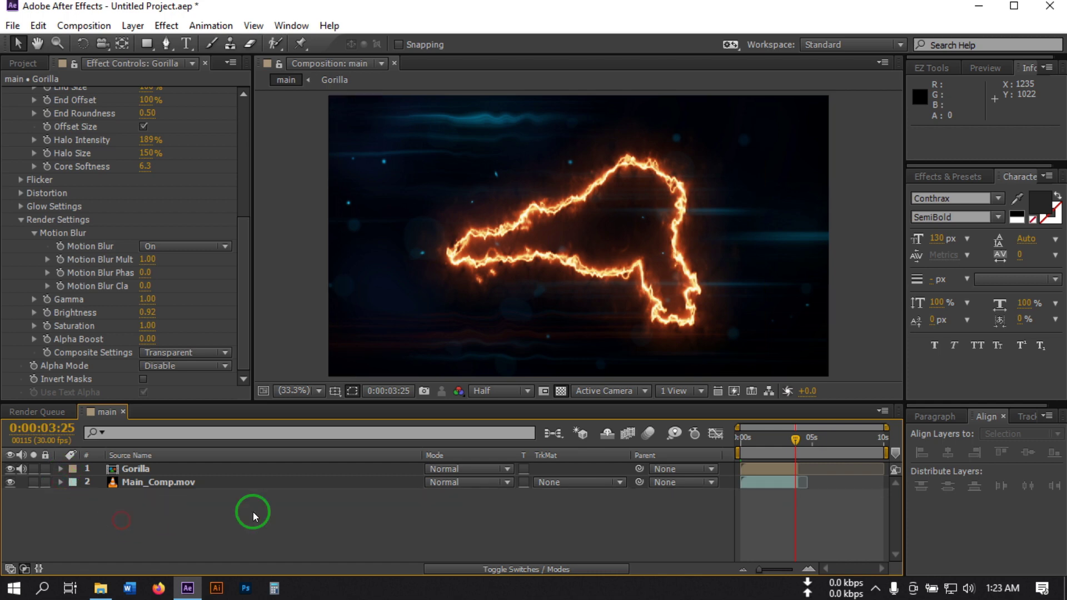
Pre-compose the Gorilla and Main_Comp.mov layers together into a new composition named Gorilla Footage
{"action": "left_click", "coordinate": [24, 63]}
{"action": "left_click", "coordinate": [100, 314]}
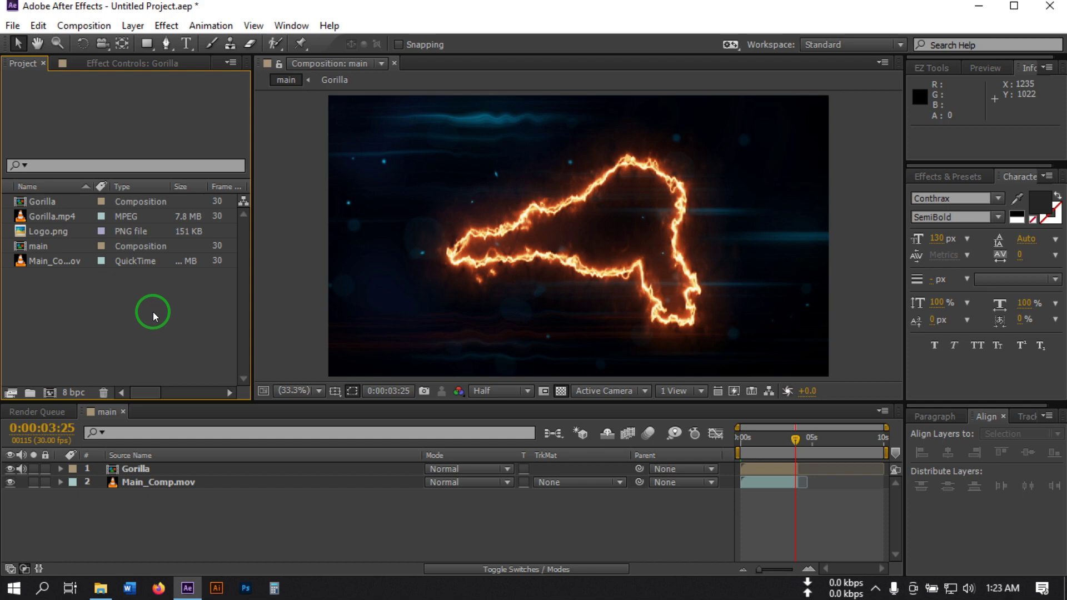
{"action": "left_click_drag", "start_coordinate": [156, 518], "coordinate": [155, 460]}
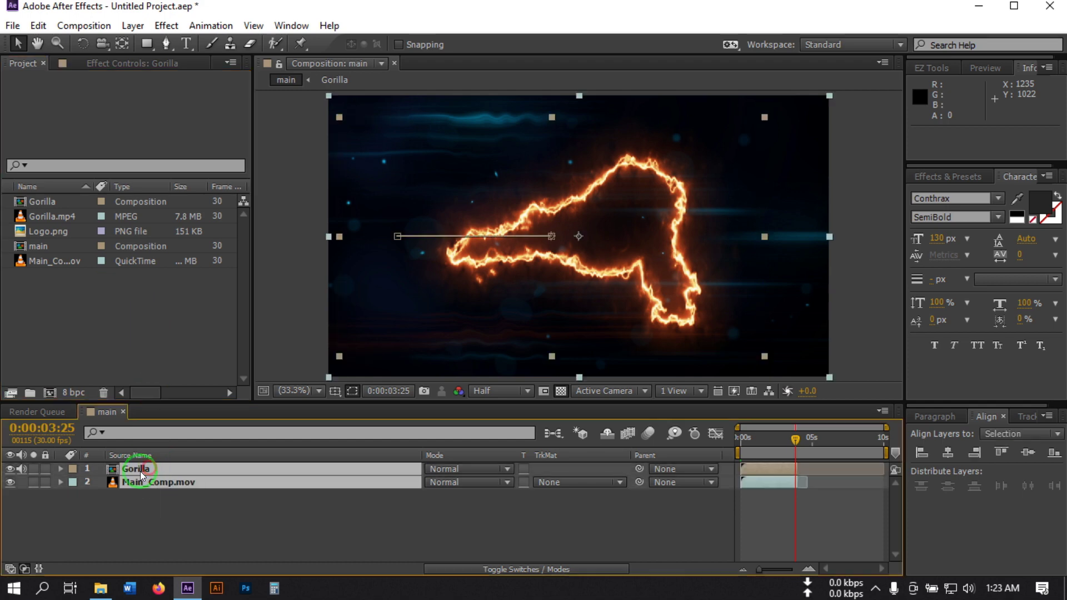
{"action": "right_click", "coordinate": [134, 471]}
{"action": "left_click", "coordinate": [184, 494]}
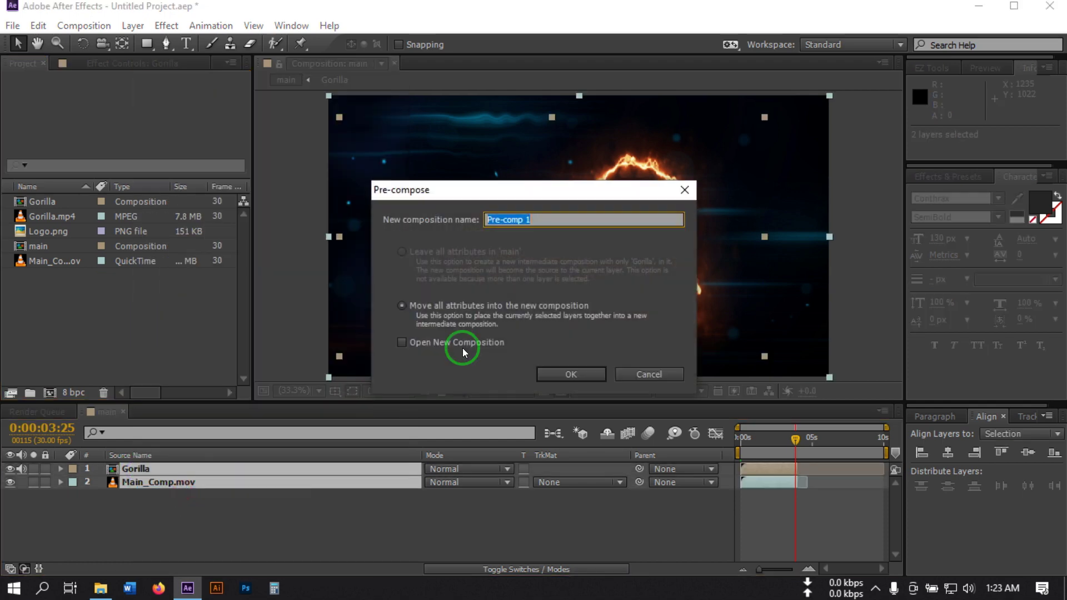
{"action": "type", "text": "Gori"}
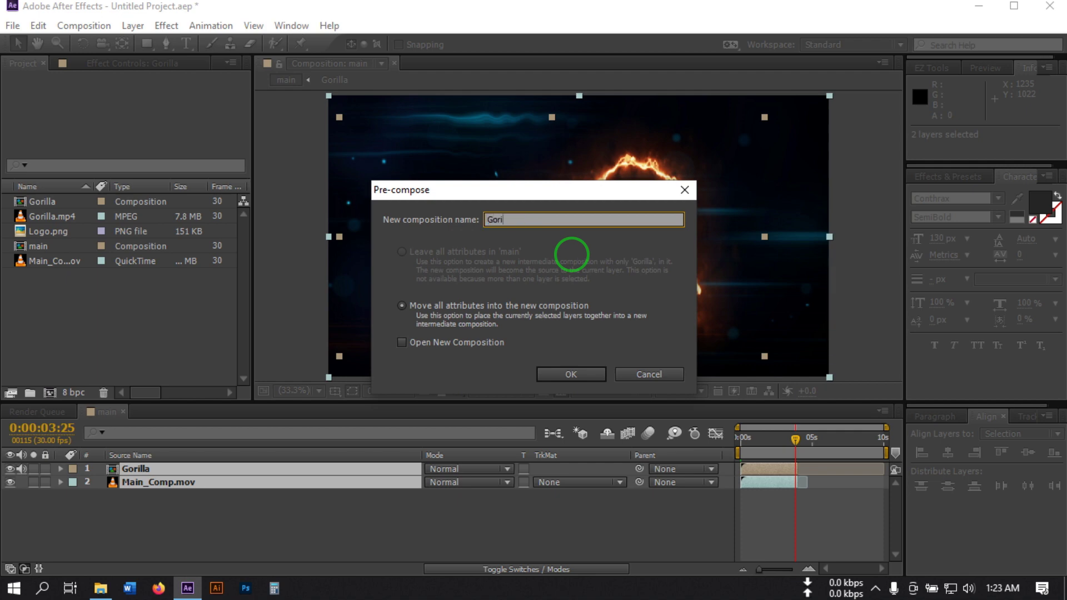
{"action": "type", "text": "lla Footage"}
{"action": "key", "text": "Return"}
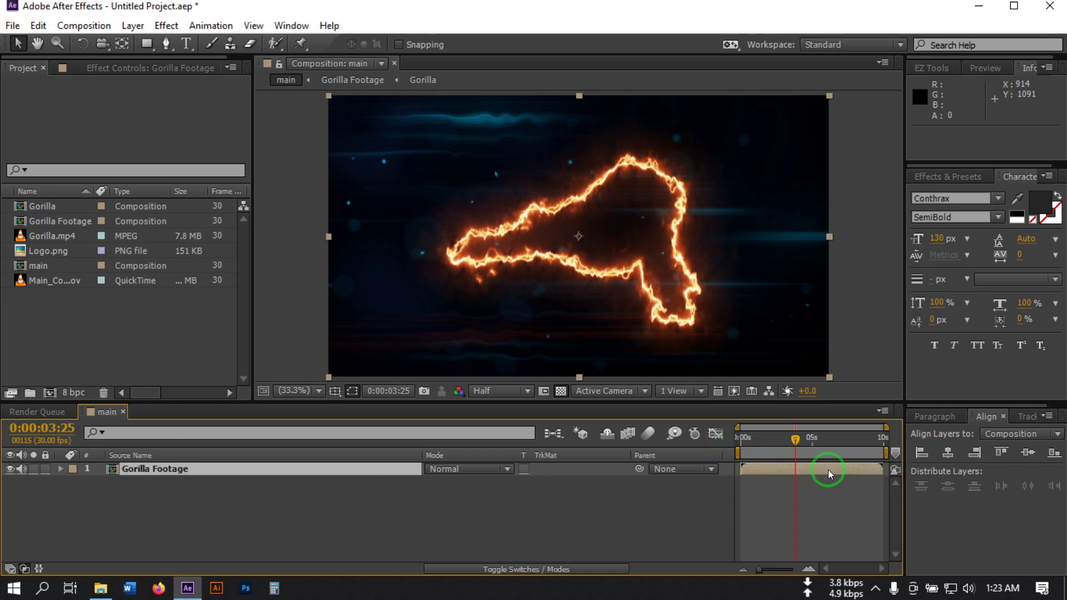
Create a new 1920 x 1080, 30 fps, 10-second composition named Logo Animation
{"action": "left_click", "coordinate": [46, 252]}
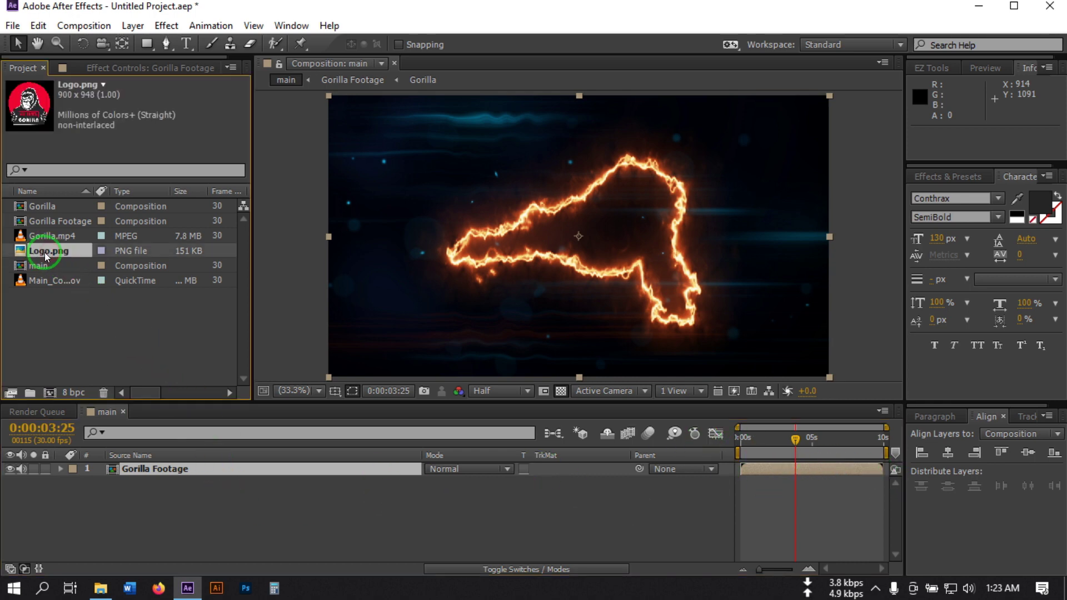
{"action": "left_click", "coordinate": [49, 392]}
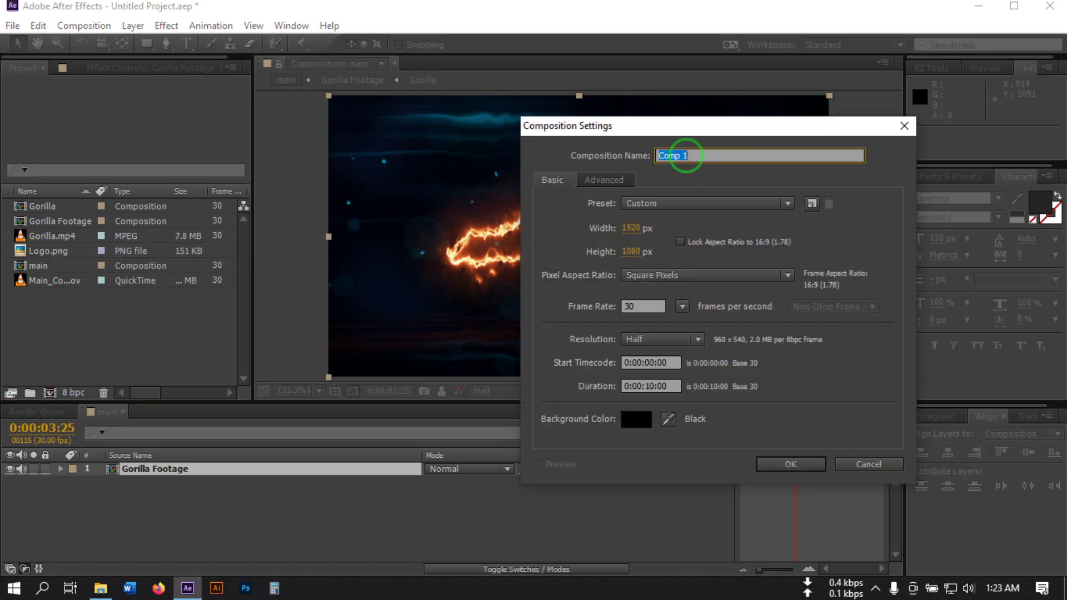
{"action": "type", "text": "Logo"}
{"action": "left_click", "coordinate": [790, 463]}
{"action": "left_click", "coordinate": [58, 244]}
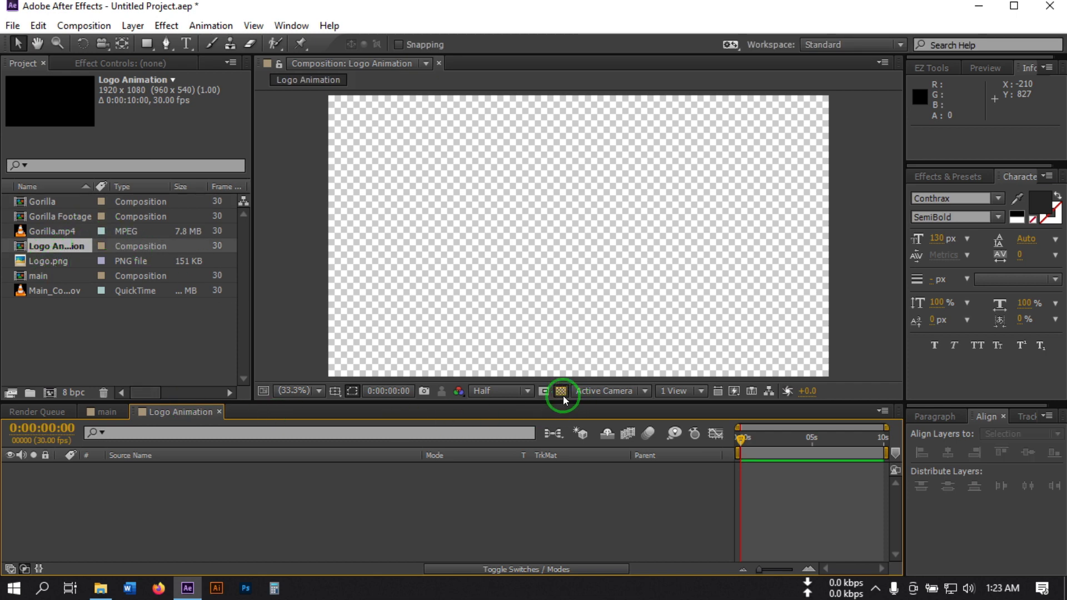
Turn off the transparency grid and add Logo.png to the Logo Animation composition as a layer
{"action": "left_click", "coordinate": [561, 392]}
{"action": "left_click", "coordinate": [41, 261]}
{"action": "left_click_drag", "start_coordinate": [35, 263], "coordinate": [186, 456]}
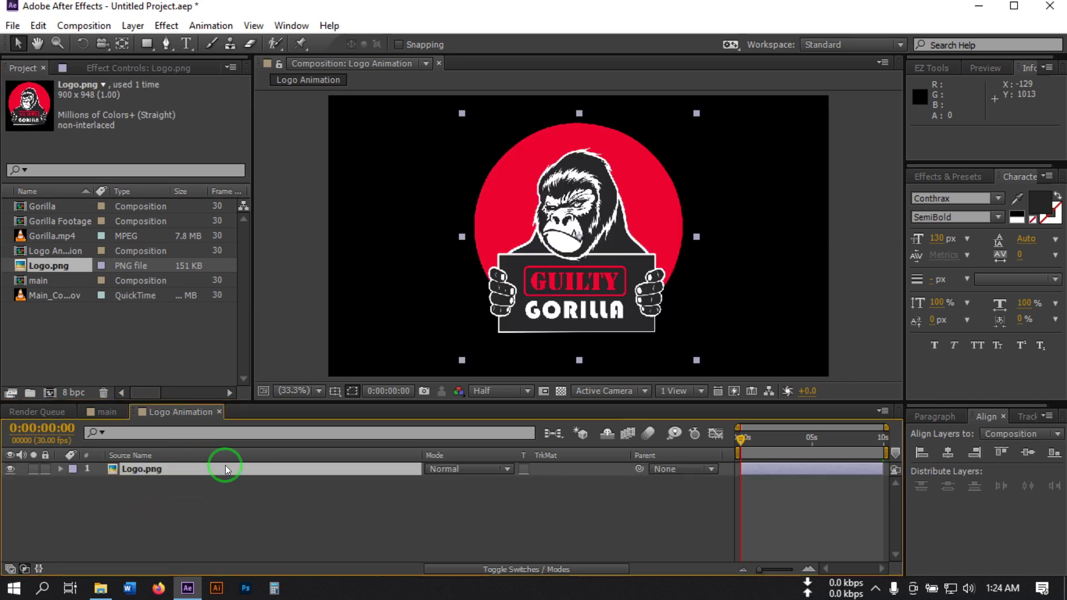
Scale the Logo.png layer to 50%
{"action": "left_click", "coordinate": [157, 468]}
{"action": "key", "text": "s"}
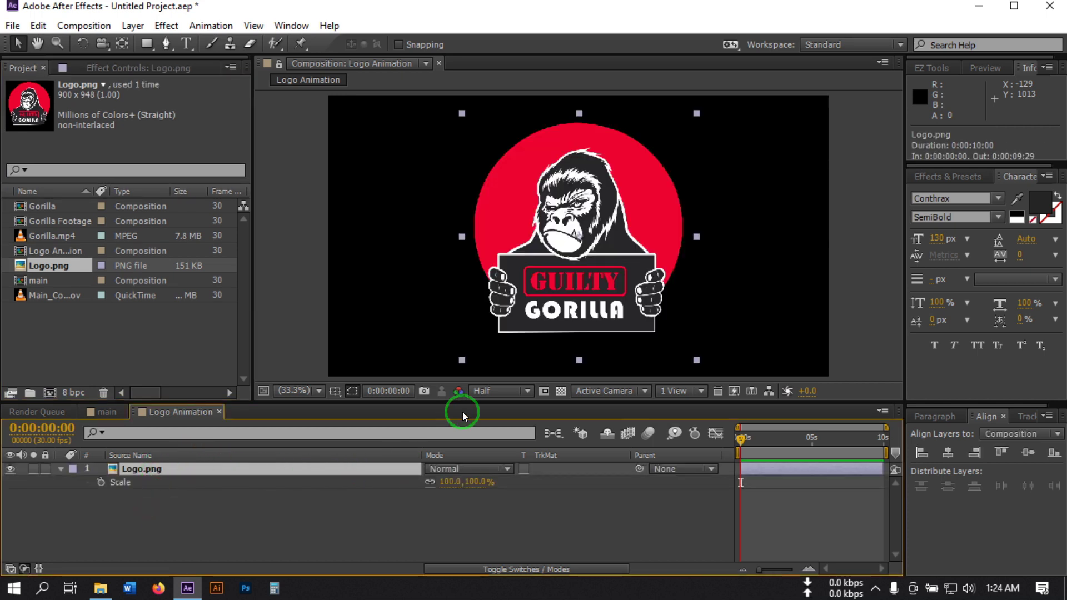
{"action": "left_click", "coordinate": [449, 483]}
{"action": "type", "text": "50"}
{"action": "key", "text": "Return"}
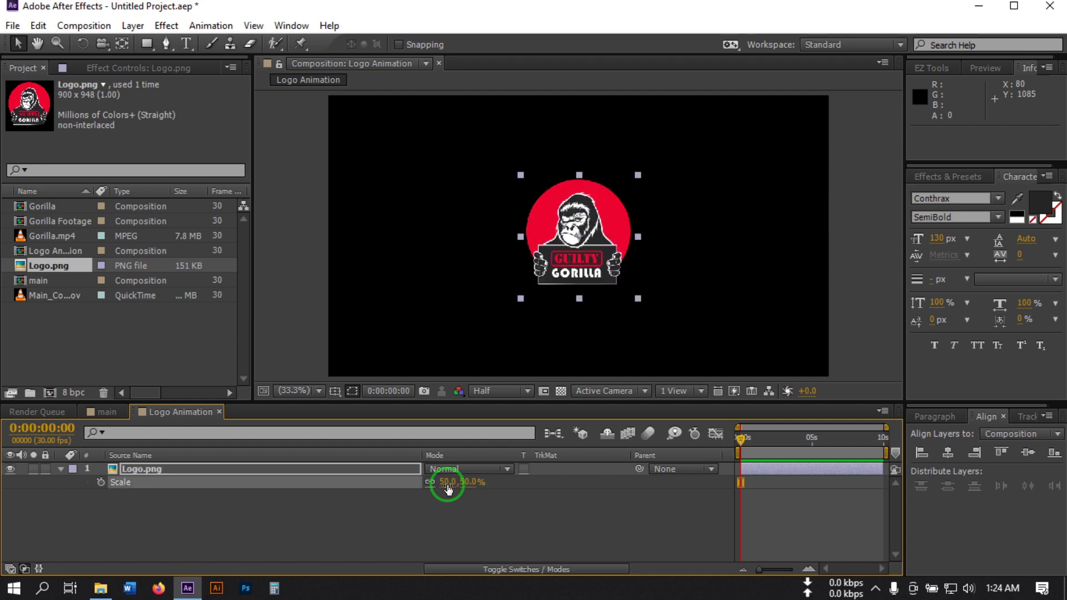
{"action": "left_click", "coordinate": [460, 527]}
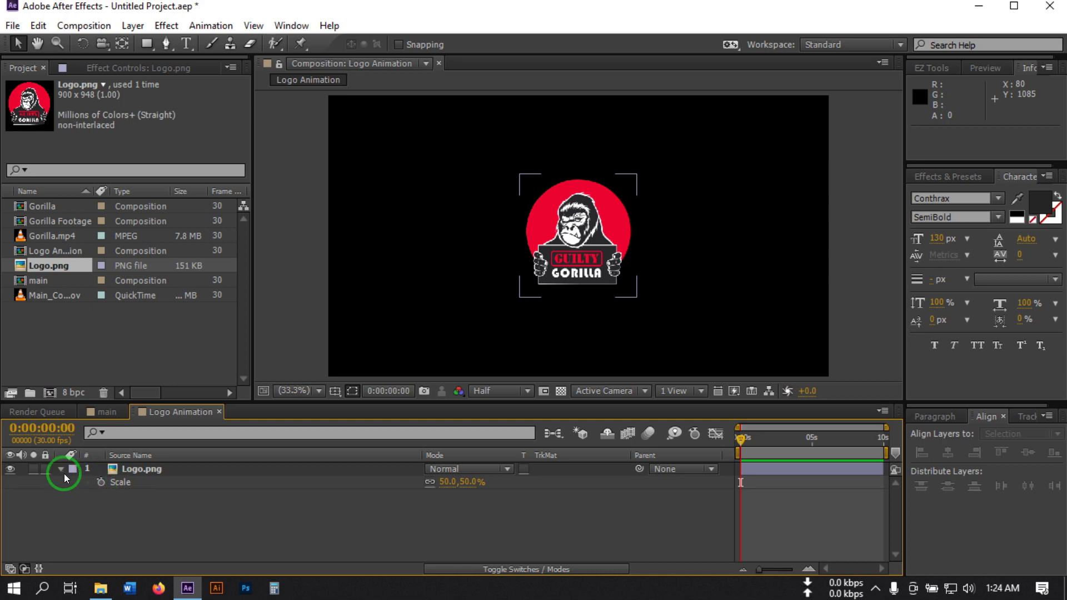
Pre-compose the Logo.png layer as Logo Holder, moving all attributes into the new composition
{"action": "left_click", "coordinate": [121, 470]}
{"action": "right_click", "coordinate": [122, 474]}
{"action": "left_click", "coordinate": [210, 496]}
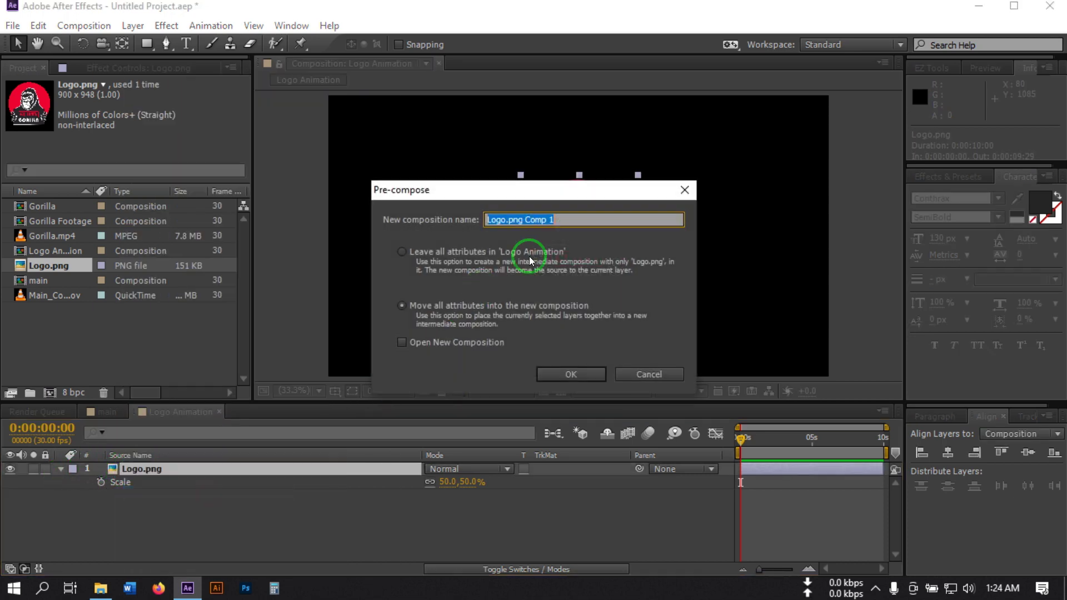
{"action": "key", "text": "BackSpace"}
{"action": "type", "text": "Logo "}
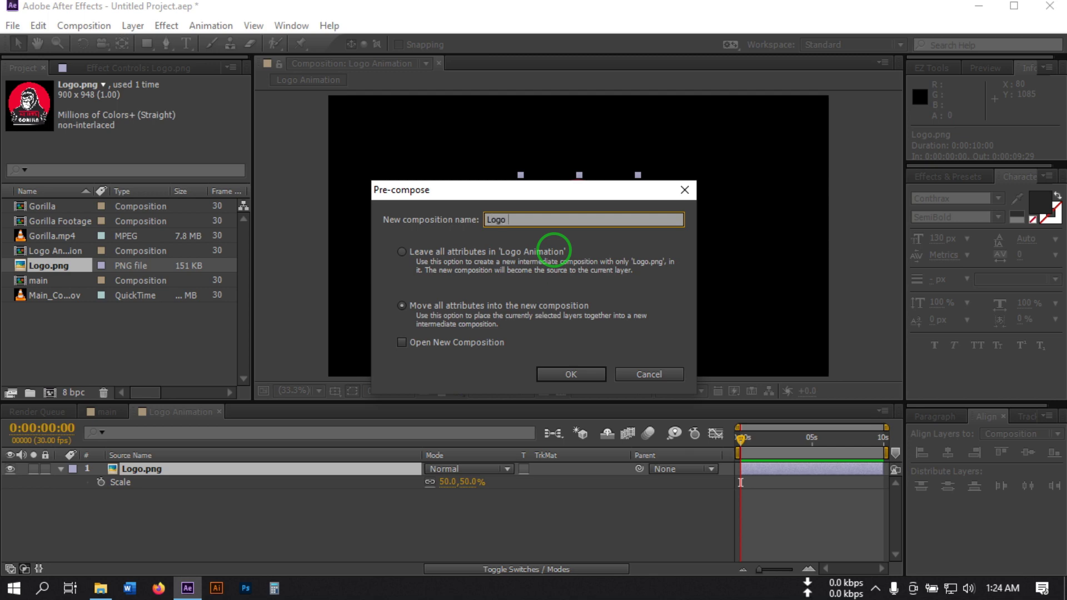
{"action": "type", "text": "Hol"}
{"action": "left_click", "coordinate": [409, 311]}
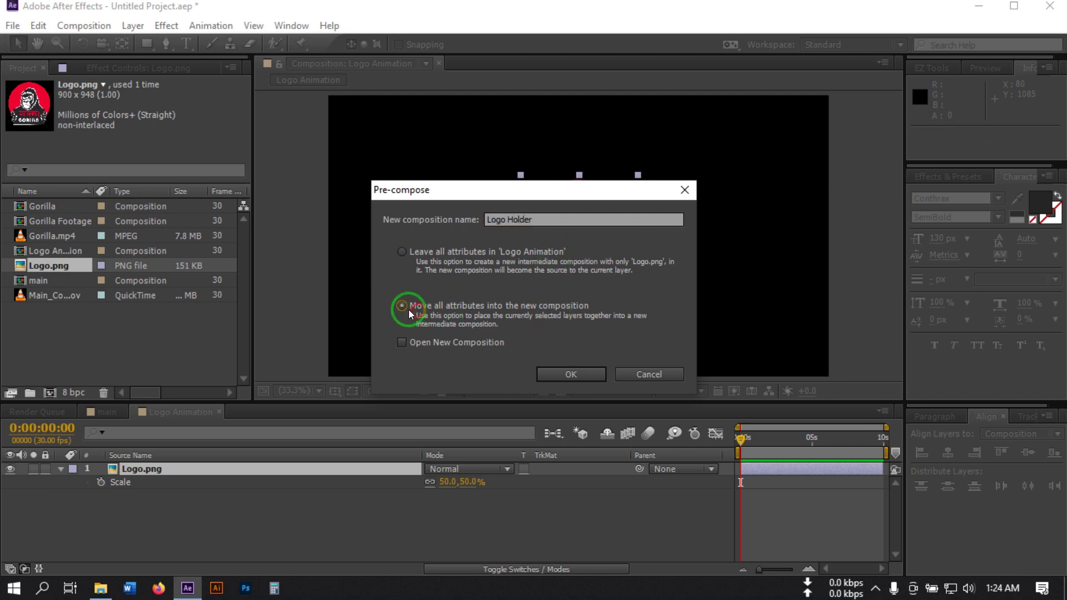
{"action": "left_click", "coordinate": [562, 375]}
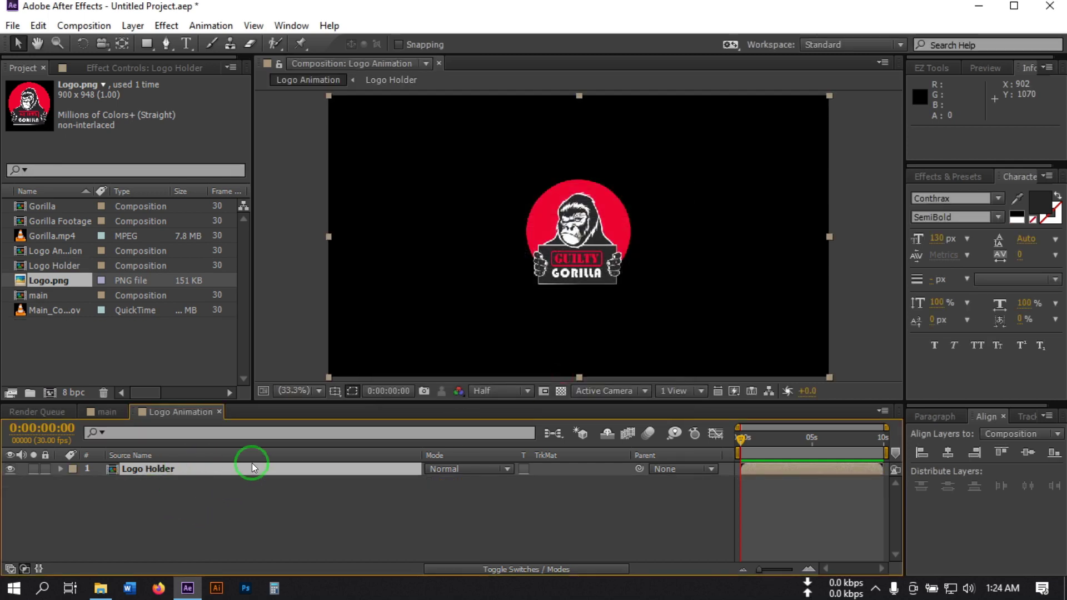
Auto-trace the Logo Holder layer for the current frame only, using the Alpha channel
{"action": "left_click", "coordinate": [154, 469]}
{"action": "left_click", "coordinate": [132, 25]}
{"action": "left_click", "coordinate": [225, 572]}
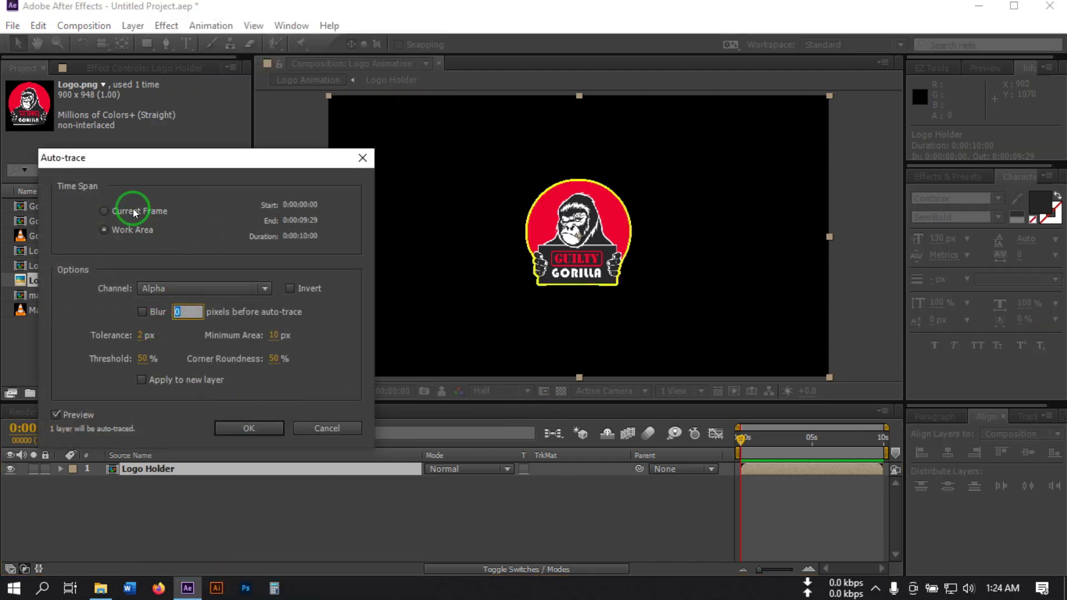
{"action": "left_click", "coordinate": [129, 209]}
{"action": "left_click", "coordinate": [184, 290]}
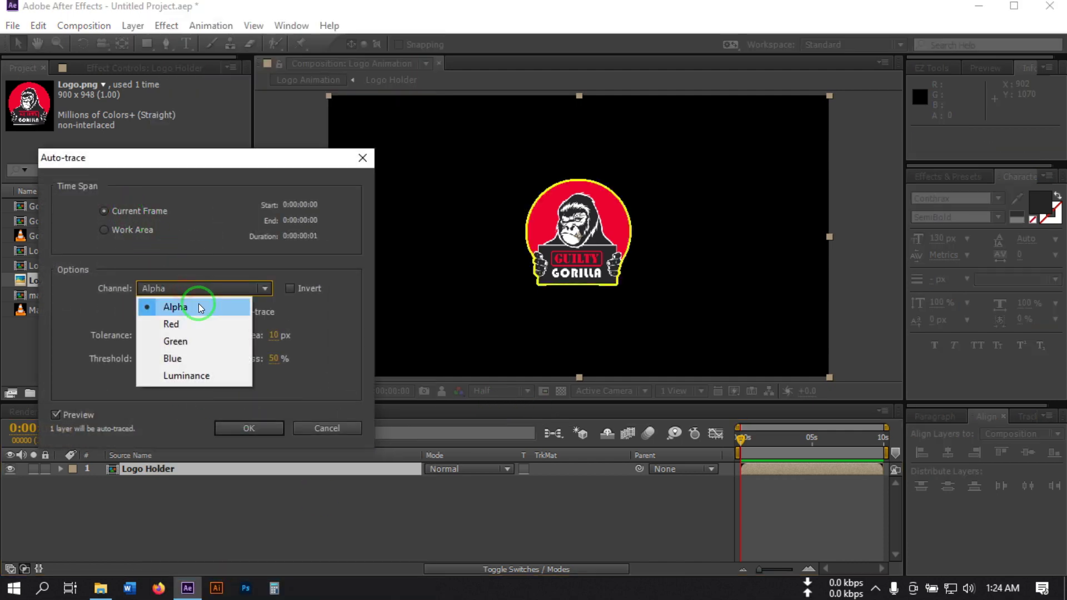
{"action": "left_click", "coordinate": [199, 304]}
{"action": "left_click", "coordinate": [235, 428]}
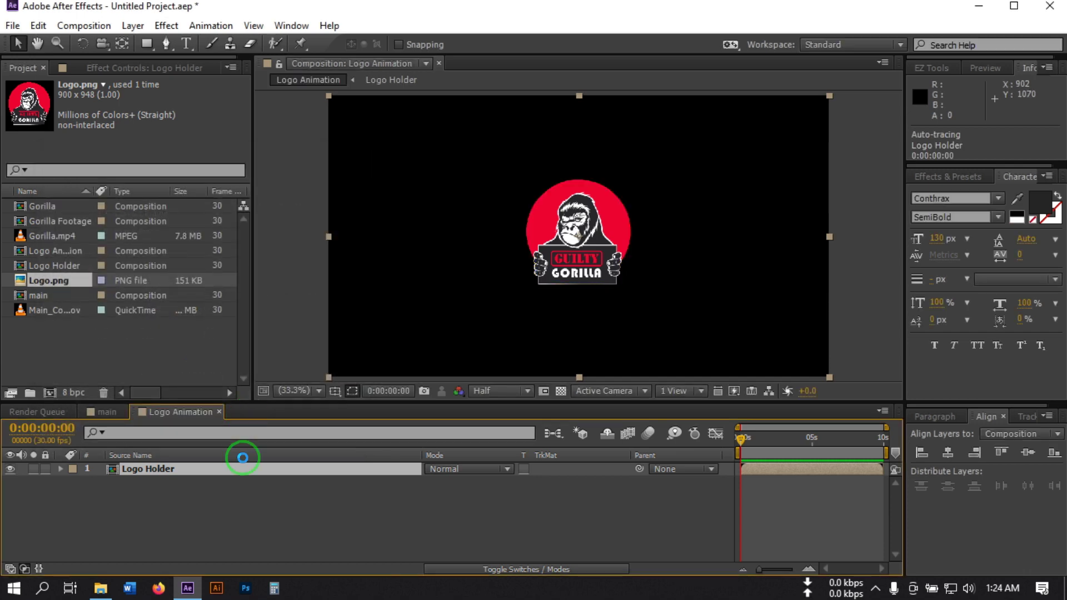
{"action": "left_click", "coordinate": [182, 492]}
Auto-trace the Logo Holder layer again for the current frame, using the Luminance channel to add masks for the inner details
{"action": "left_click", "coordinate": [132, 471]}
{"action": "left_click", "coordinate": [132, 25]}
{"action": "left_click", "coordinate": [223, 572]}
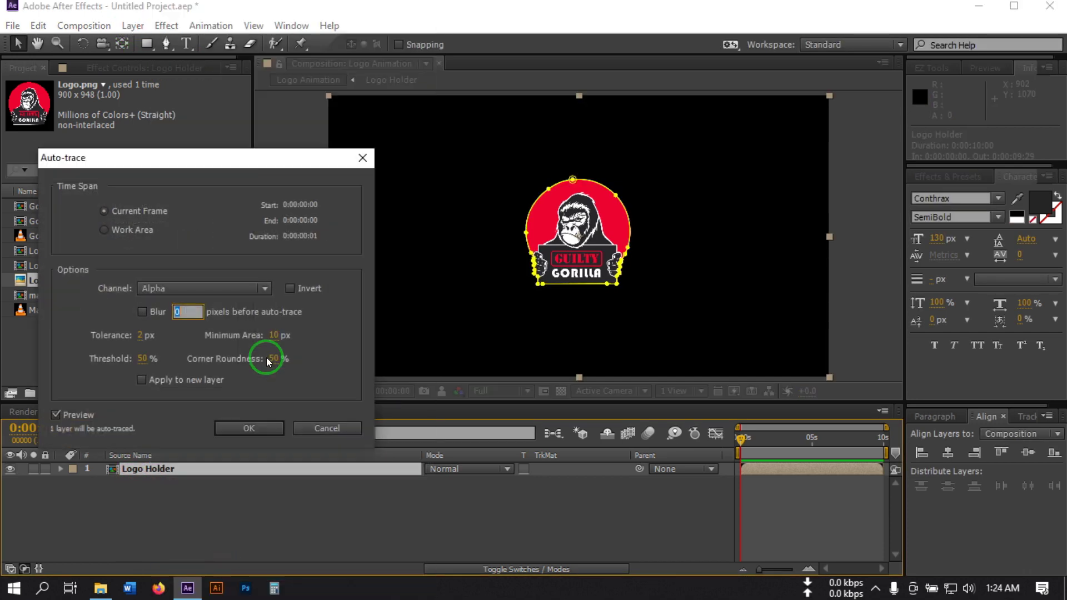
{"action": "left_click", "coordinate": [155, 291]}
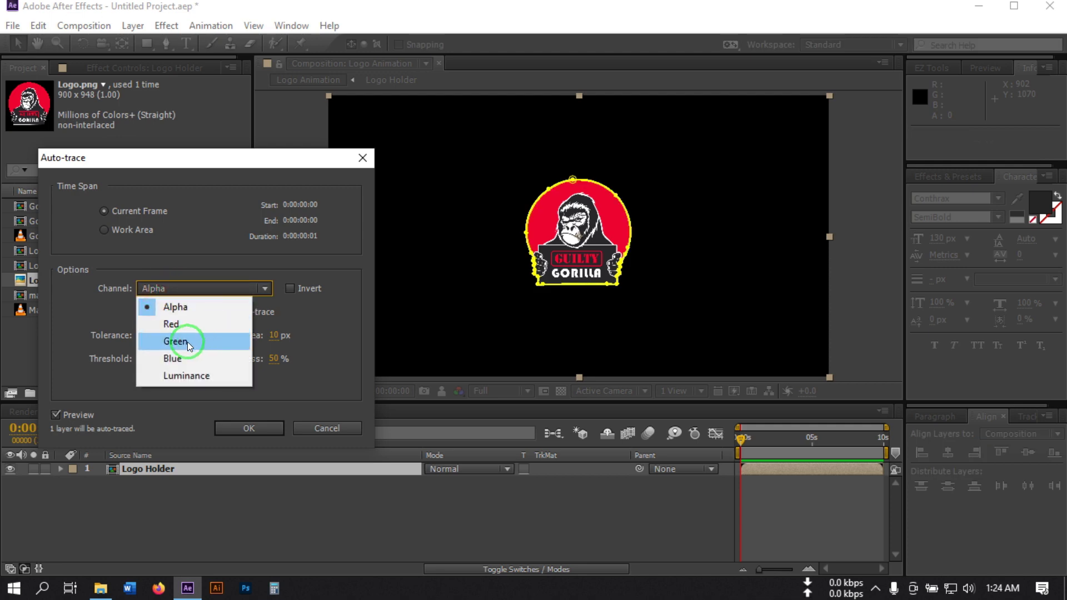
{"action": "left_click", "coordinate": [204, 377]}
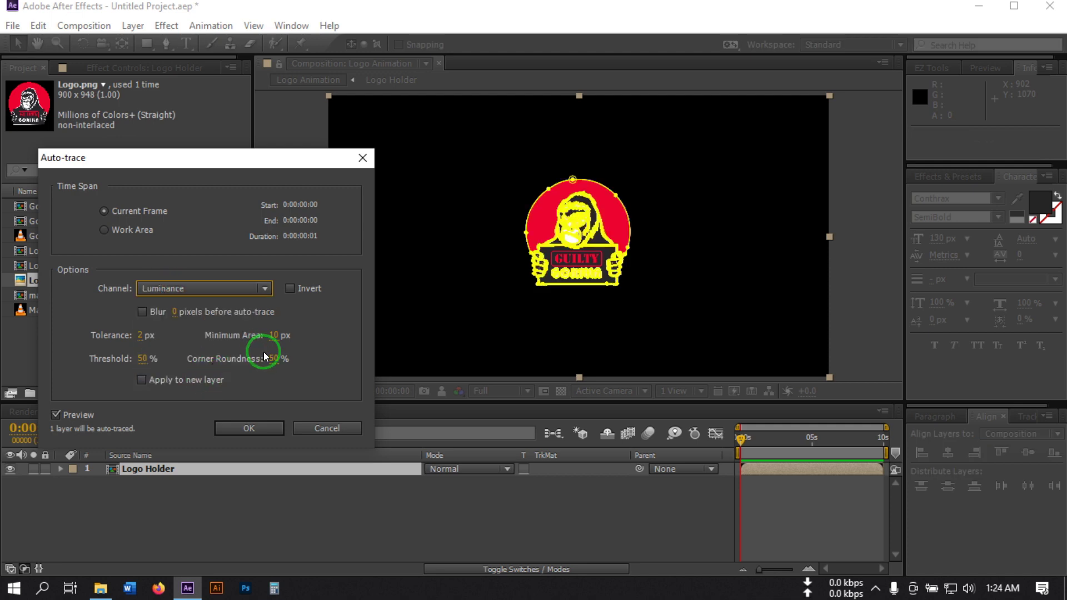
{"action": "left_click", "coordinate": [248, 427]}
{"action": "left_click", "coordinate": [222, 485]}
Apply the Video Copilot Saber effect to the Logo Holder layer
{"action": "left_click", "coordinate": [188, 472]}
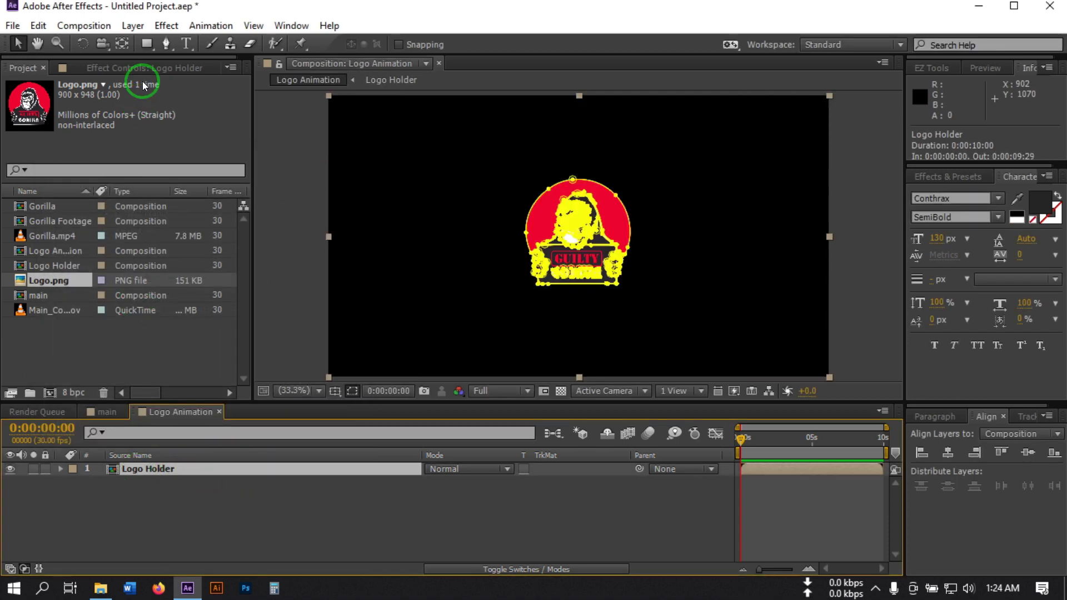
{"action": "left_click", "coordinate": [166, 25]}
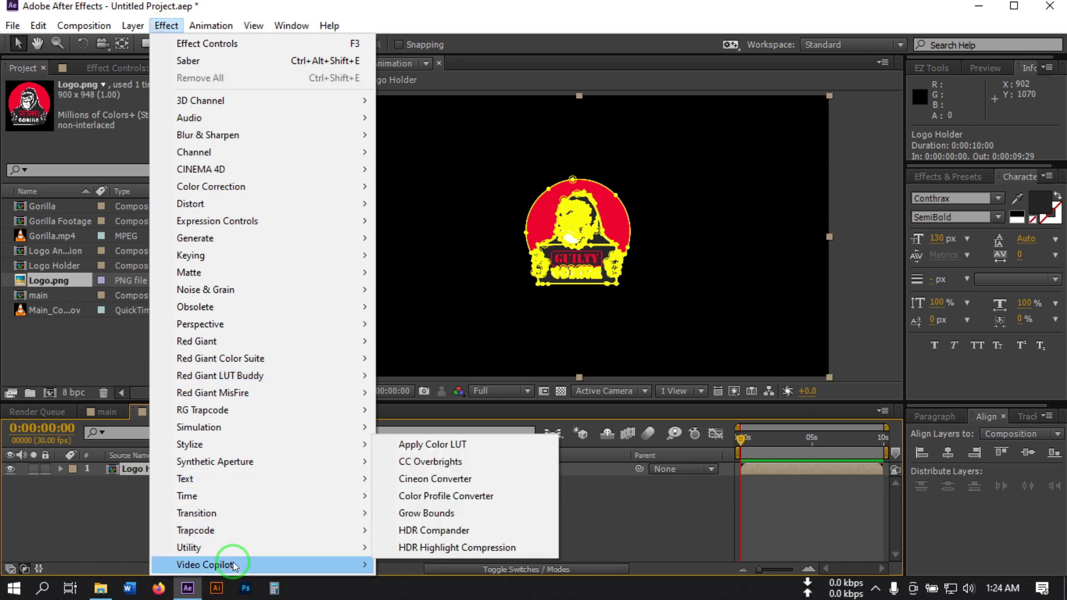
{"action": "mouse_move", "coordinate": [232, 561]}
{"action": "left_click", "coordinate": [455, 531]}
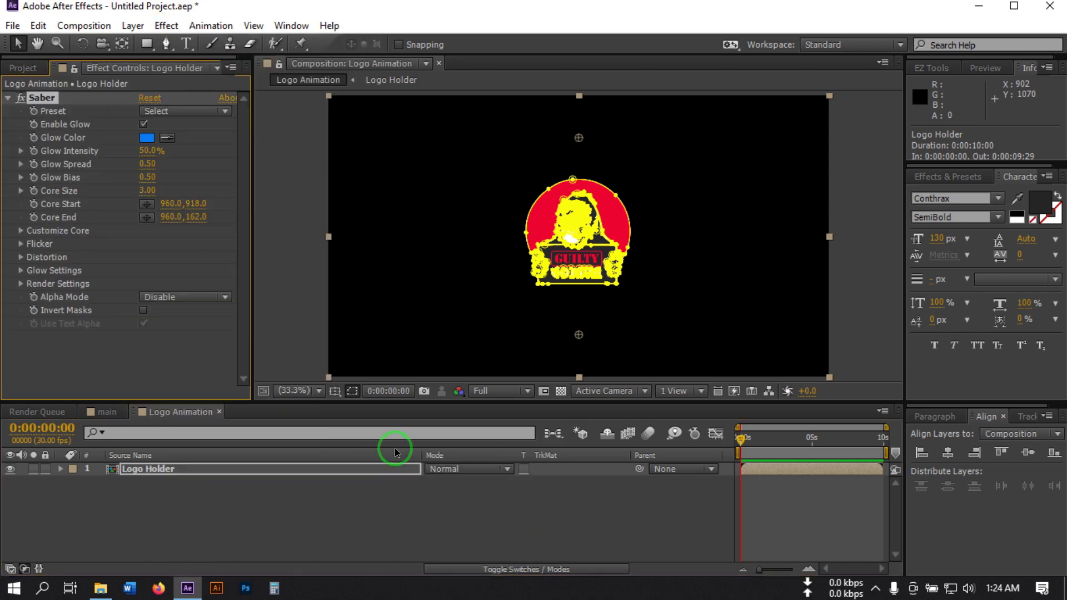
Set Saber's Core Type to Layer Masks and its preset to Hot on Logo Holder, and deselect the layer
{"action": "left_click", "coordinate": [21, 231]}
{"action": "left_click", "coordinate": [189, 234]}
{"action": "left_click", "coordinate": [217, 267]}
{"action": "left_click", "coordinate": [152, 99]}
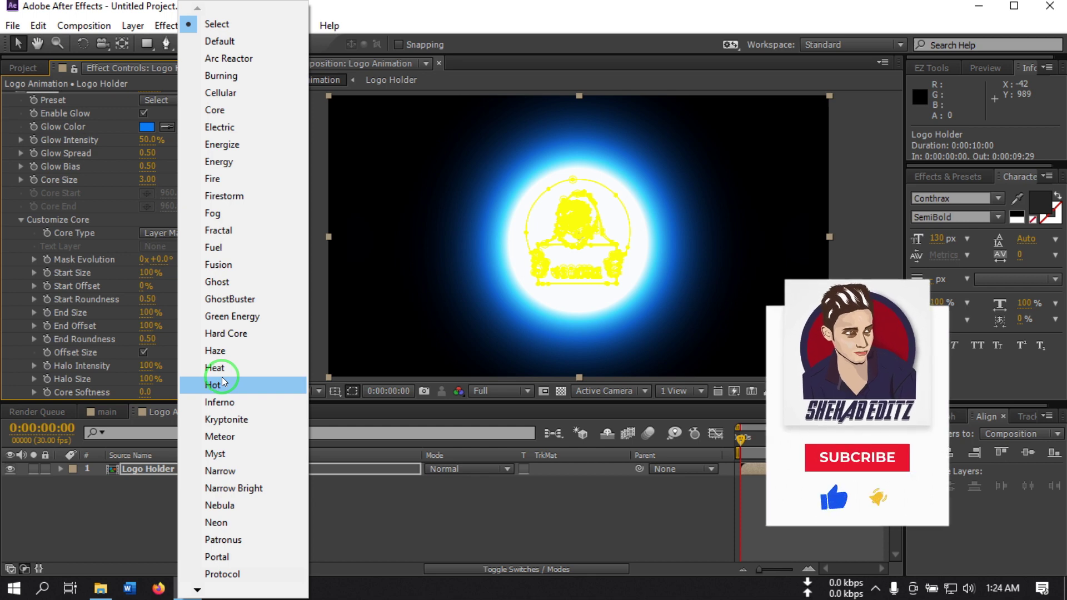
{"action": "left_click", "coordinate": [222, 383]}
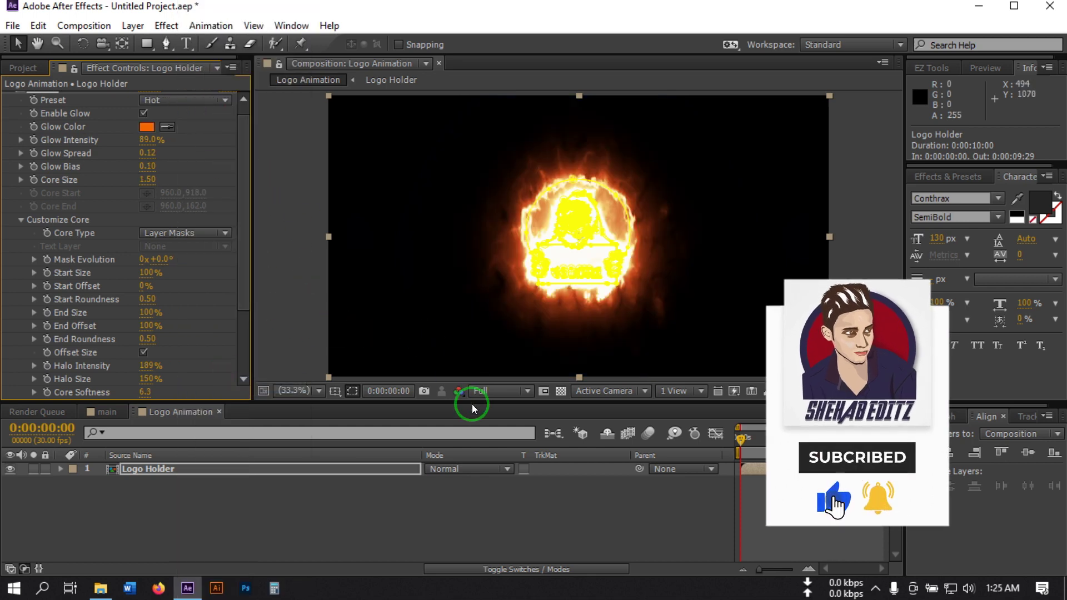
{"action": "left_click", "coordinate": [312, 515]}
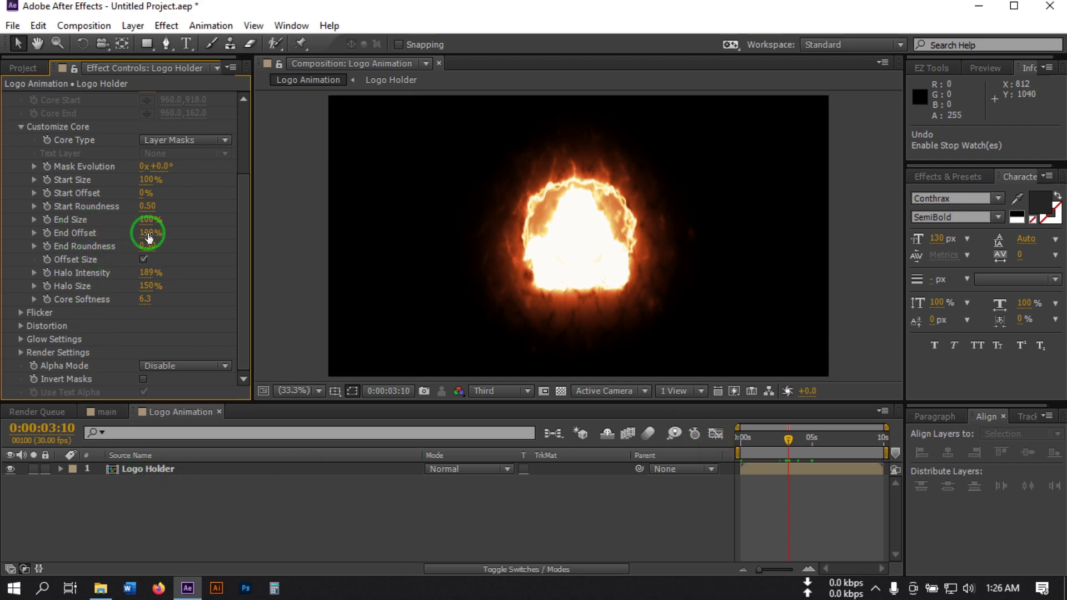
Keyframe Saber's End Offset at 100% at 0:00:03:10 and 0% at 0:00:05:02, and scrub through the animation
{"action": "left_click", "coordinate": [52, 234]}
{"action": "left_click", "coordinate": [812, 444]}
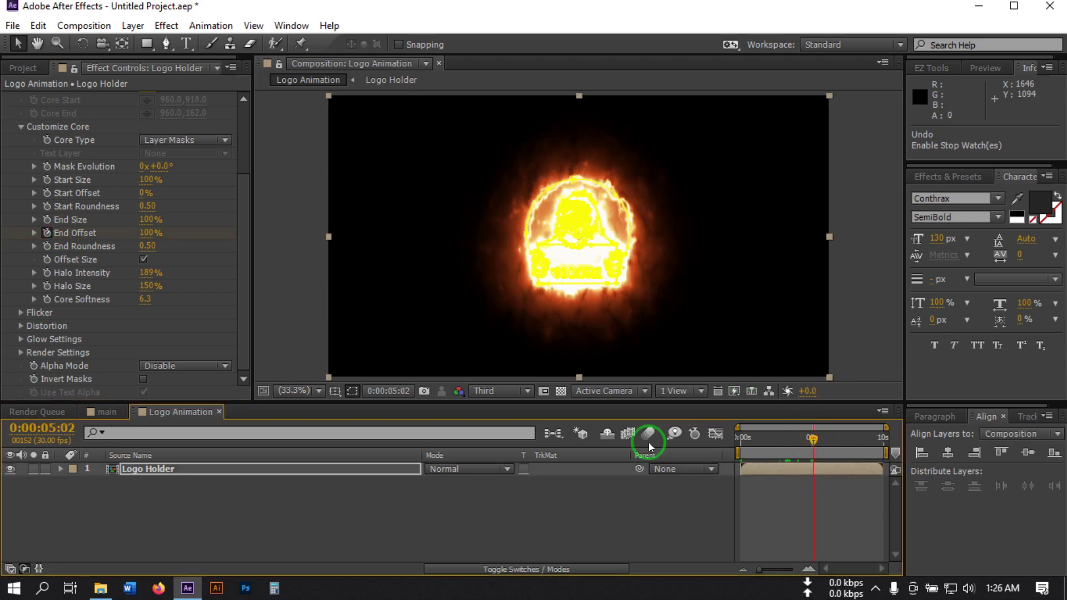
{"action": "left_click", "coordinate": [147, 232]}
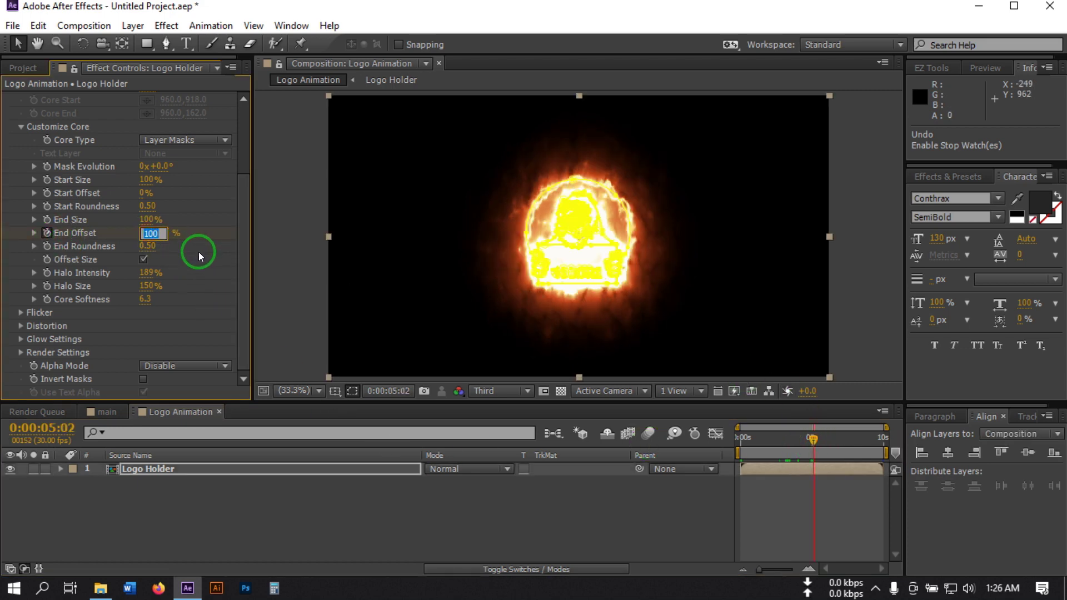
{"action": "type", "text": "0"}
{"action": "key", "text": "Return"}
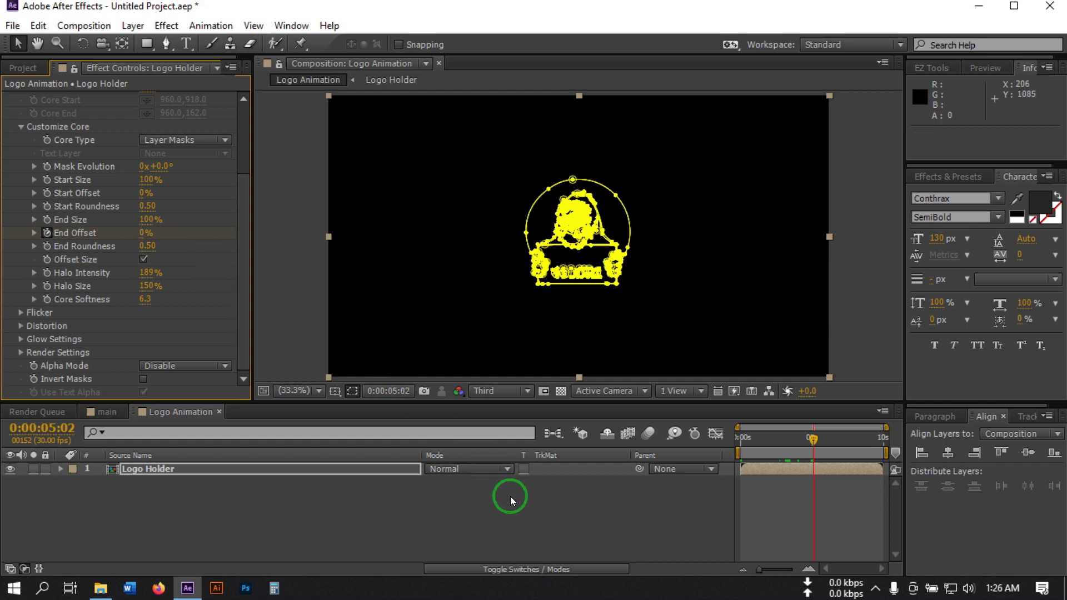
{"action": "left_click", "coordinate": [465, 521]}
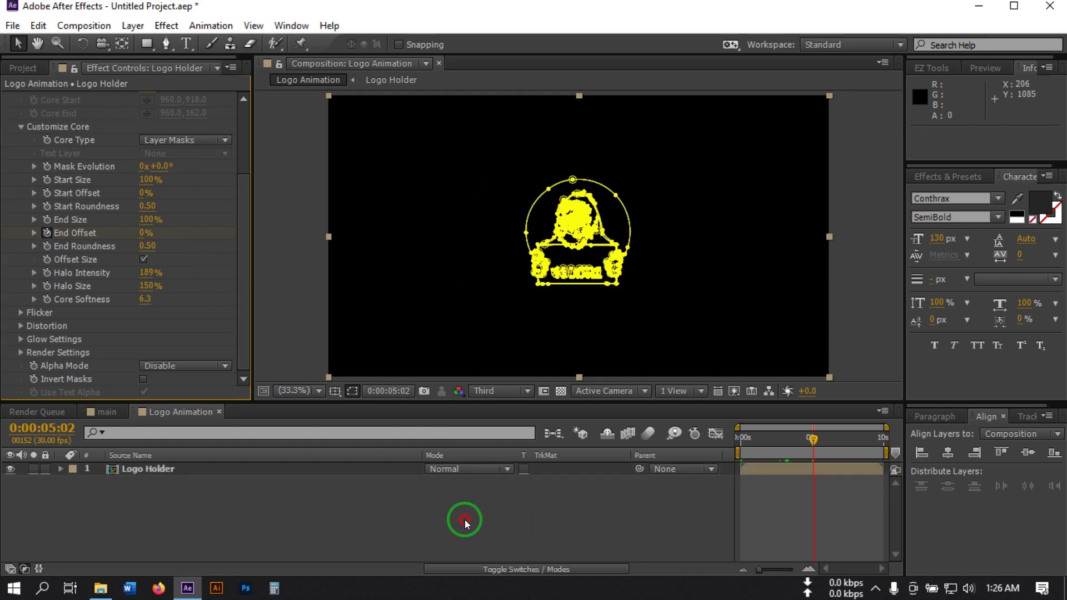
{"action": "mouse_move", "coordinate": [811, 438]}
{"action": "left_mouse_down"}
{"action": "mouse_move", "coordinate": [779, 445]}
{"action": "mouse_move", "coordinate": [794, 444]}
{"action": "left_mouse_up"}
{"action": "left_click", "coordinate": [761, 508]}
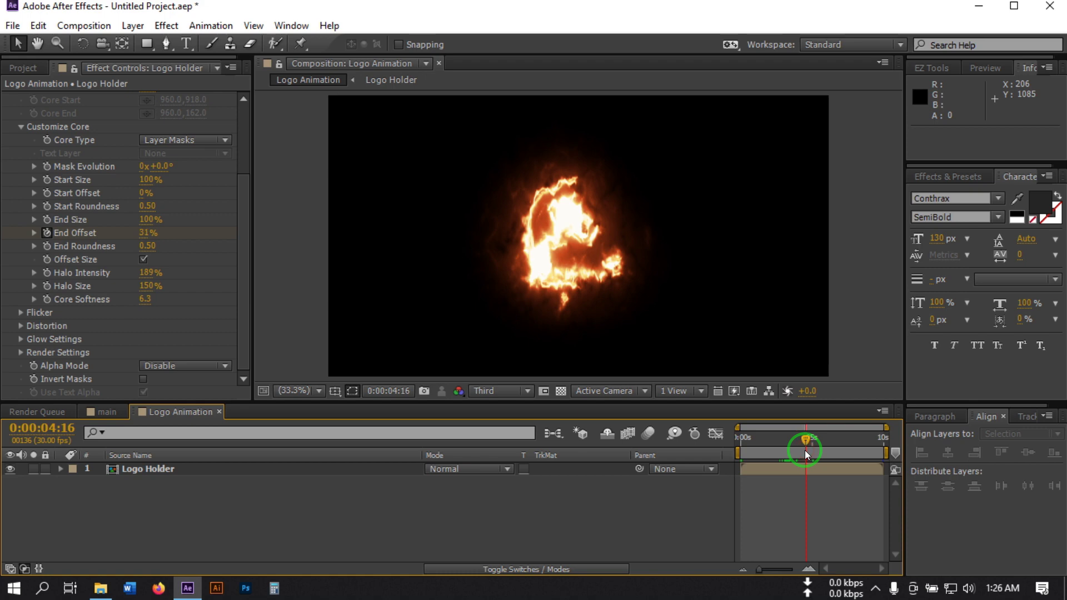
Duplicate the Logo Holder layer and select the lower copy
{"action": "left_click", "coordinate": [147, 477]}
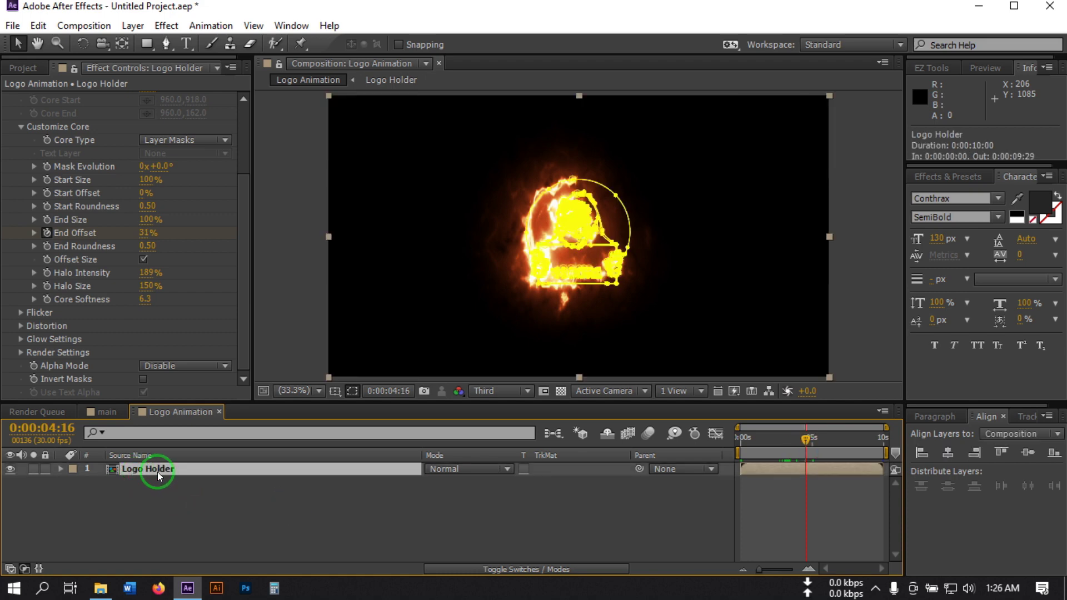
{"action": "key", "text": "ctrl+d"}
{"action": "left_click", "coordinate": [161, 482]}
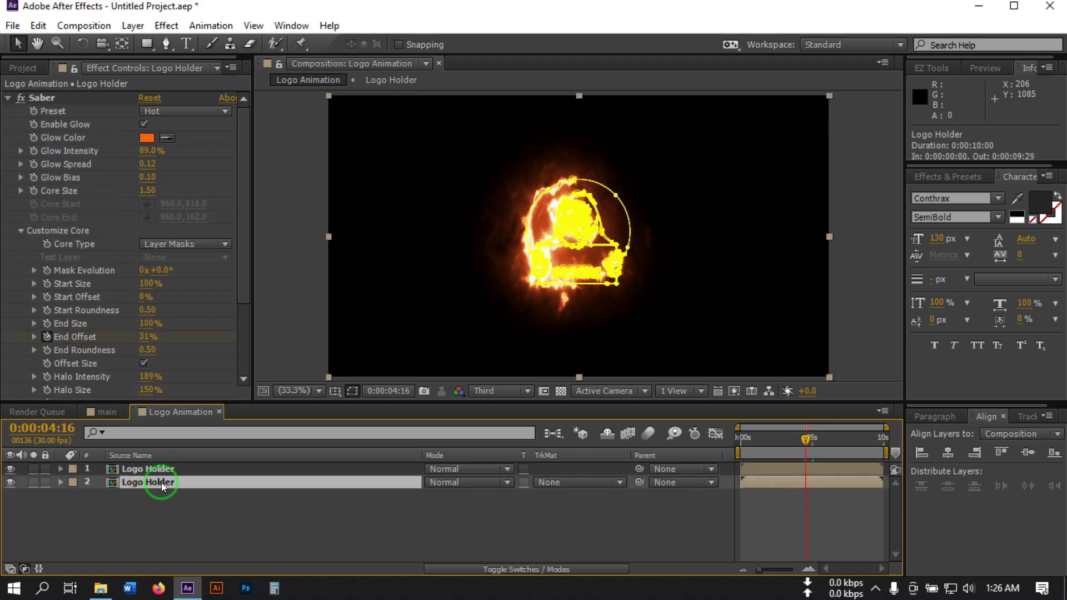
Remove the Saber effect from the lower Logo Holder layer, deselect it and go to about 0:00:05:06
{"action": "left_click", "coordinate": [62, 92]}
{"action": "left_click", "coordinate": [36, 102]}
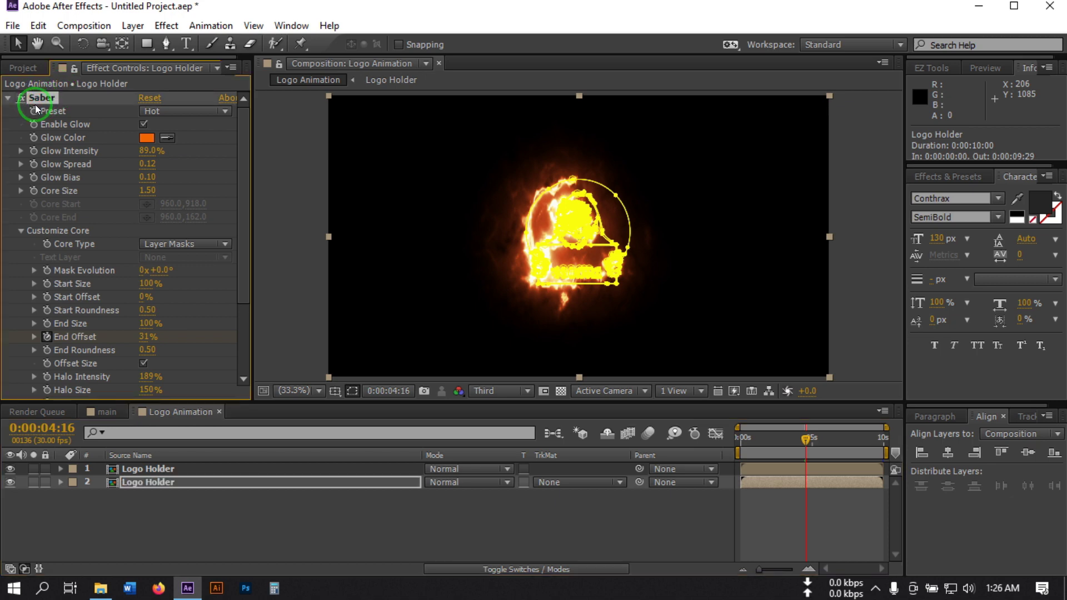
{"action": "key", "text": "Delete"}
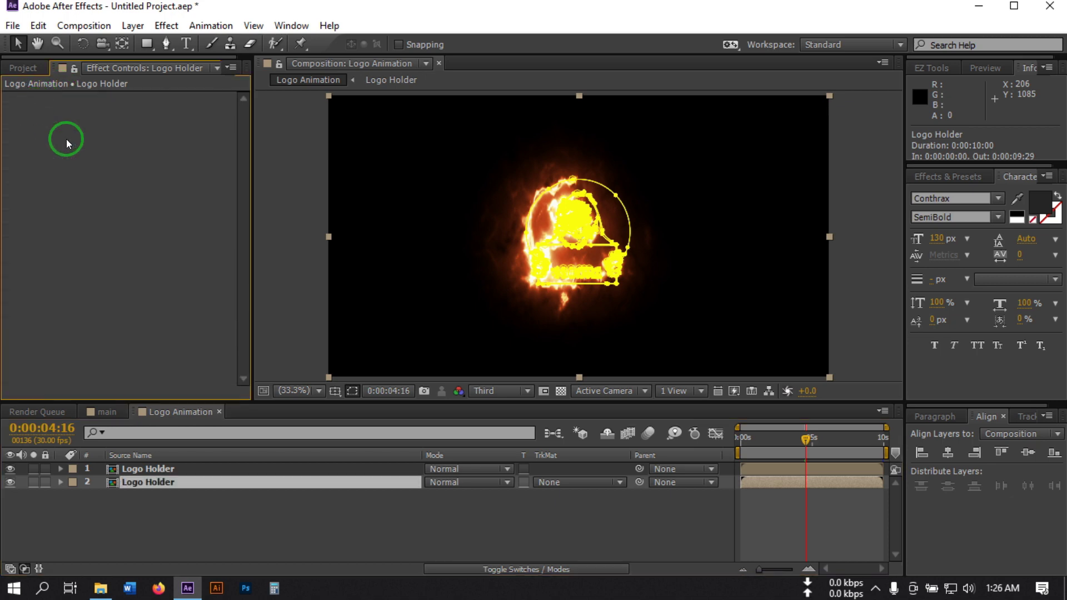
{"action": "left_click", "coordinate": [261, 531]}
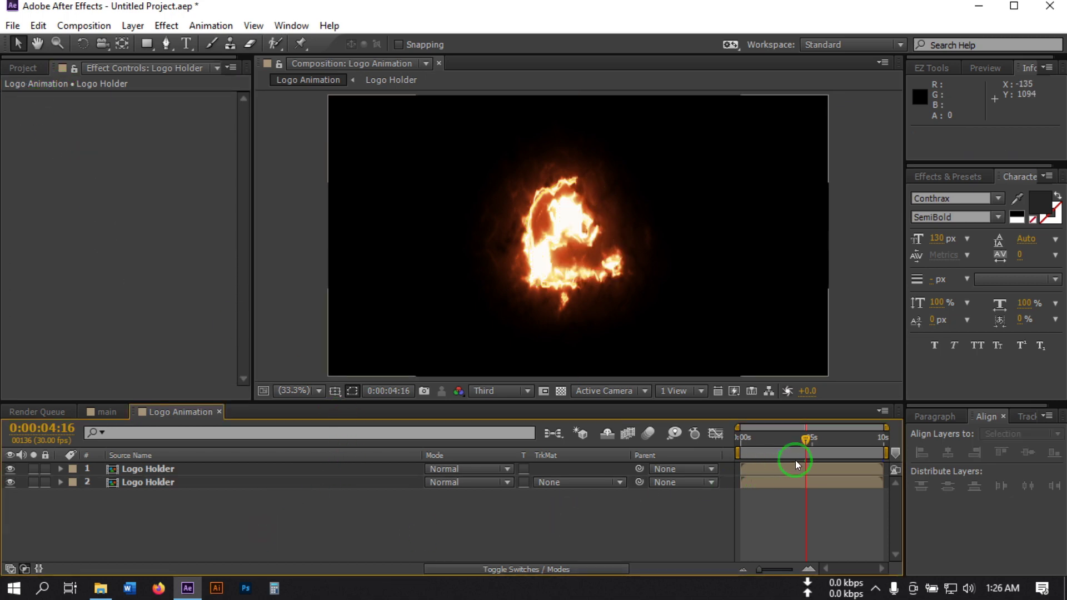
{"action": "left_click", "coordinate": [811, 447]}
{"action": "left_click", "coordinate": [815, 445]}
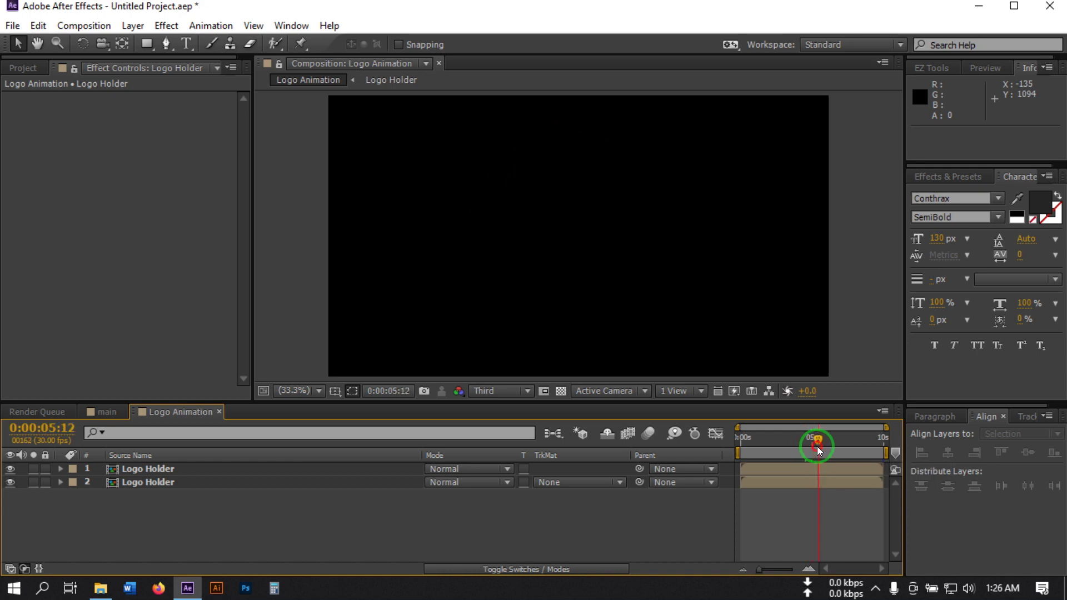
Set Saber's Composite Settings to Transparent on the upper Logo Holder layer and scrub through the reveal
{"action": "left_click", "coordinate": [161, 484]}
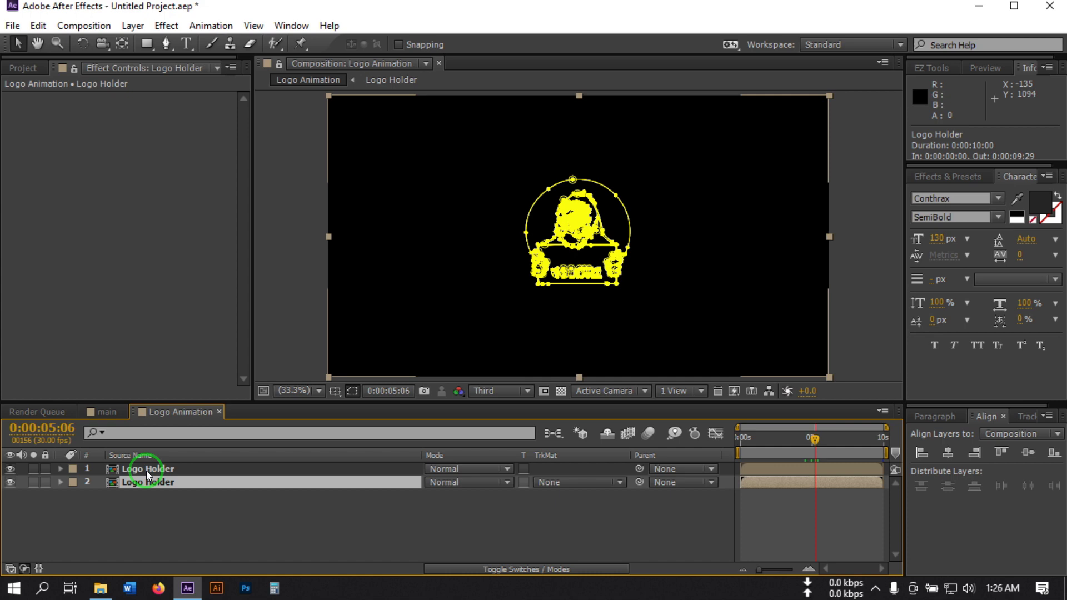
{"action": "left_click", "coordinate": [450, 469]}
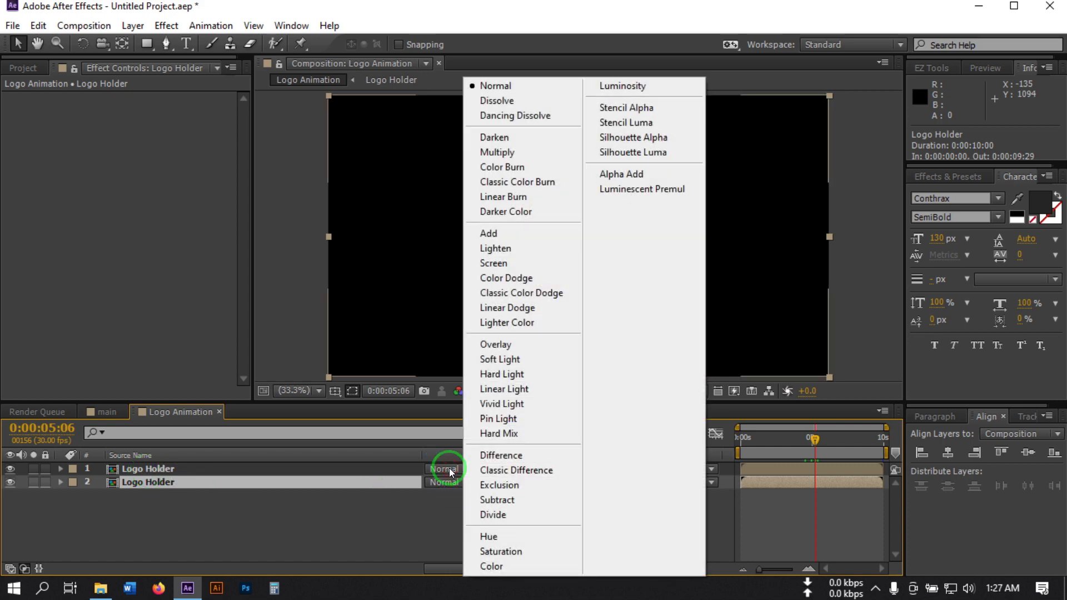
{"action": "left_click", "coordinate": [142, 470]}
{"action": "scroll", "coordinate": [54, 235], "scroll_direction": "down", "scroll_amount": 4}
{"action": "scroll", "coordinate": [58, 261], "scroll_direction": "down", "scroll_amount": 3}
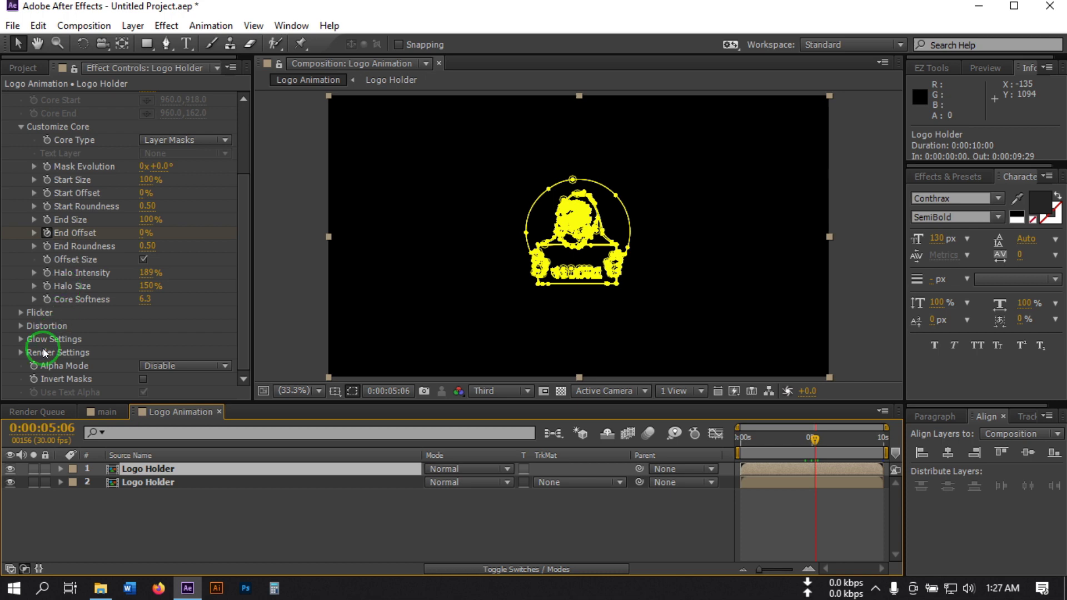
{"action": "left_click", "coordinate": [21, 353]}
{"action": "scroll", "coordinate": [33, 352], "scroll_direction": "down", "scroll_amount": 4}
{"action": "scroll", "coordinate": [191, 298], "scroll_direction": "down", "scroll_amount": 2}
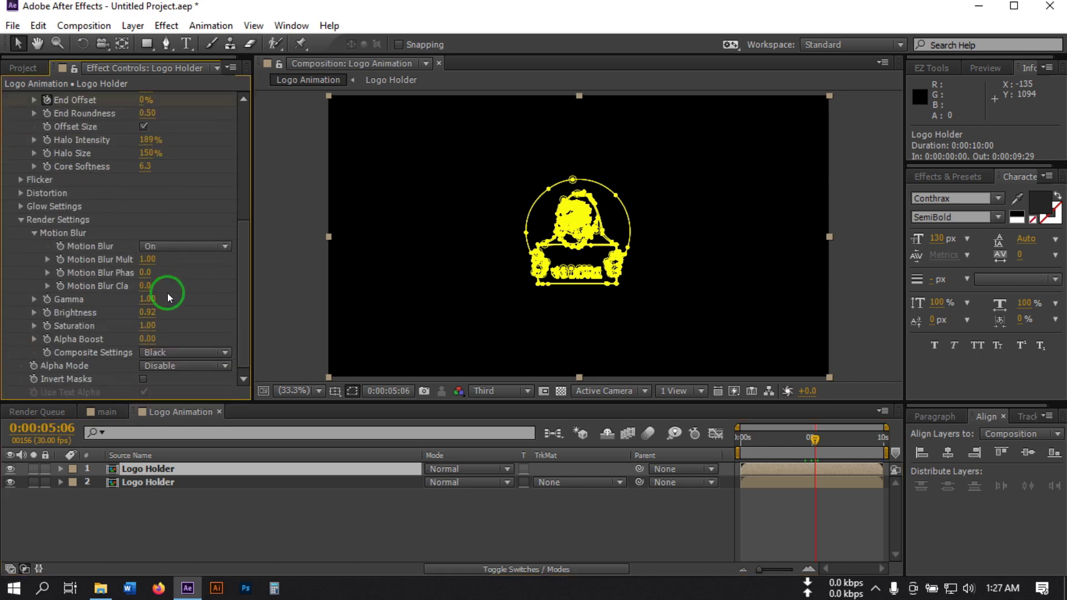
{"action": "left_click", "coordinate": [148, 355]}
{"action": "left_click", "coordinate": [188, 369]}
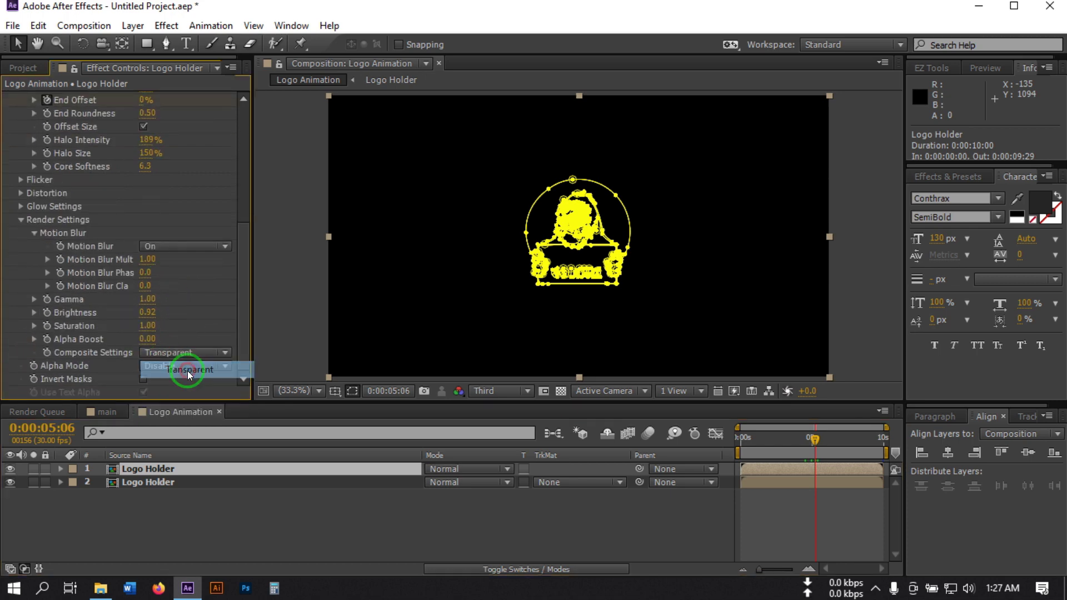
{"action": "left_click", "coordinate": [409, 525]}
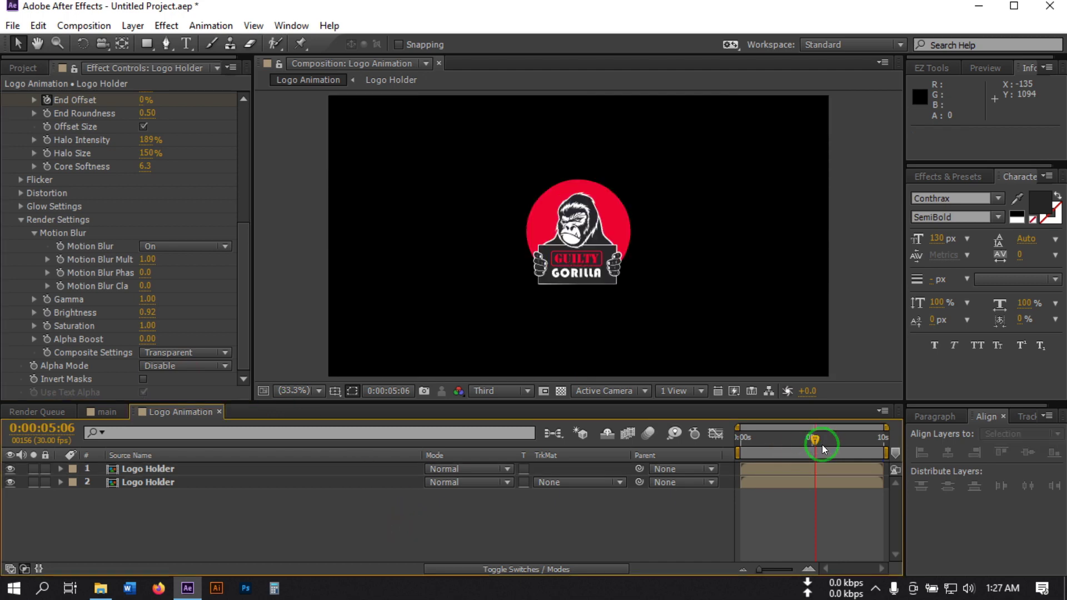
{"action": "left_click_drag", "start_coordinate": [822, 445], "coordinate": [764, 452]}
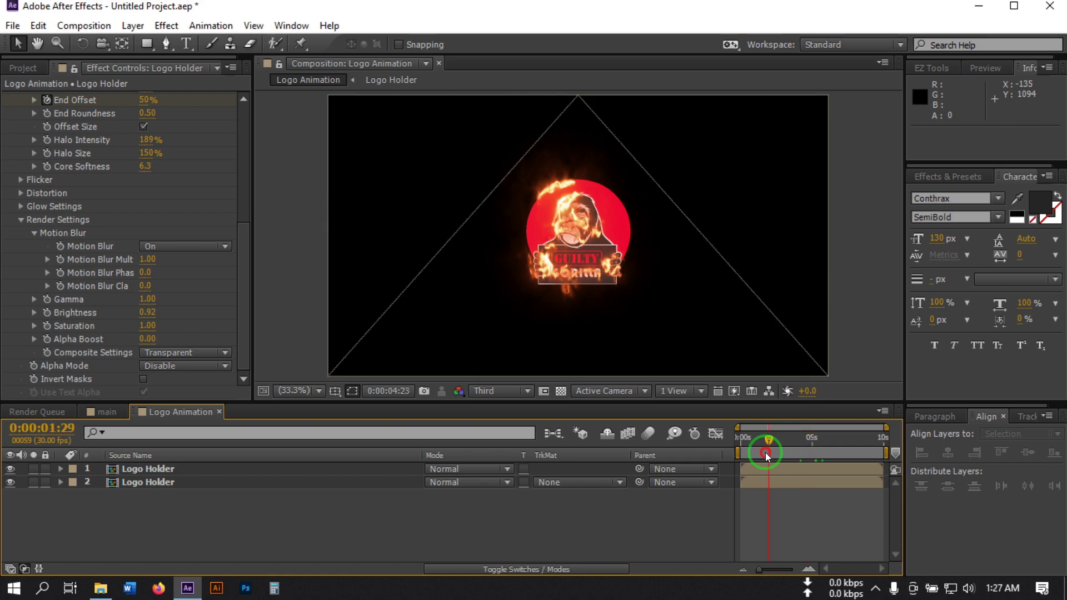
{"action": "left_click_drag", "start_coordinate": [791, 453], "coordinate": [820, 450]}
{"action": "left_click", "coordinate": [432, 495]}
Add the Logo Animation composition to the main composition above the Gorilla Footage layer
{"action": "left_click", "coordinate": [116, 418]}
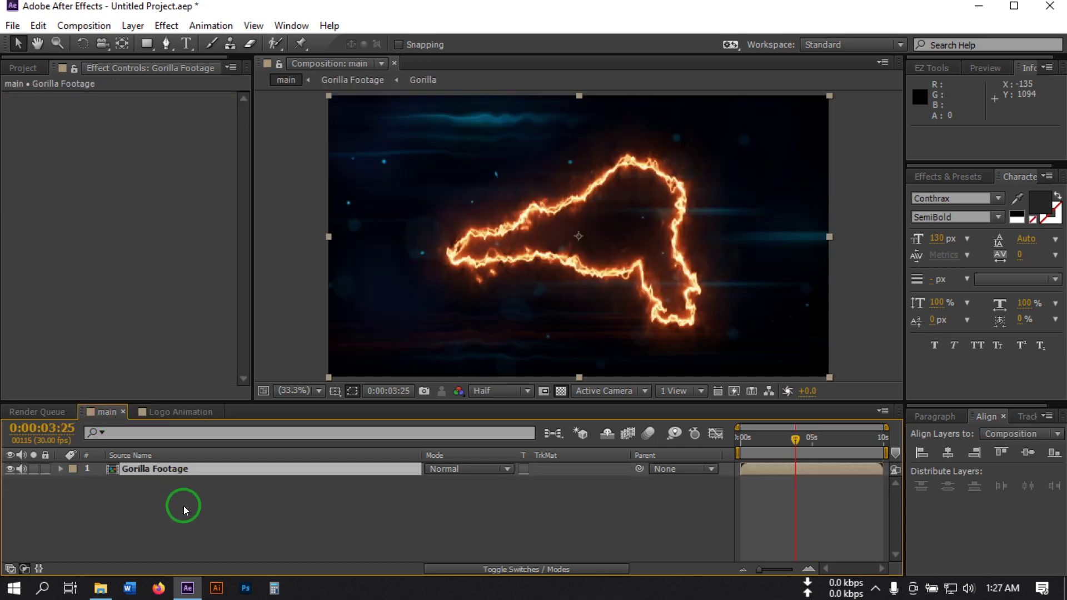
{"action": "left_click", "coordinate": [22, 68]}
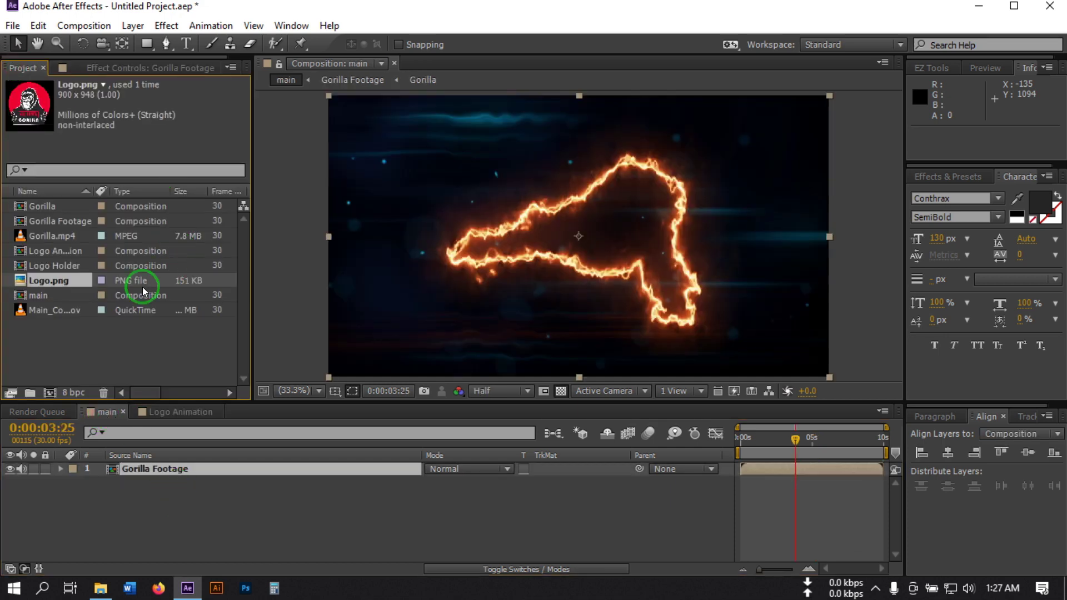
{"action": "left_click", "coordinate": [66, 338]}
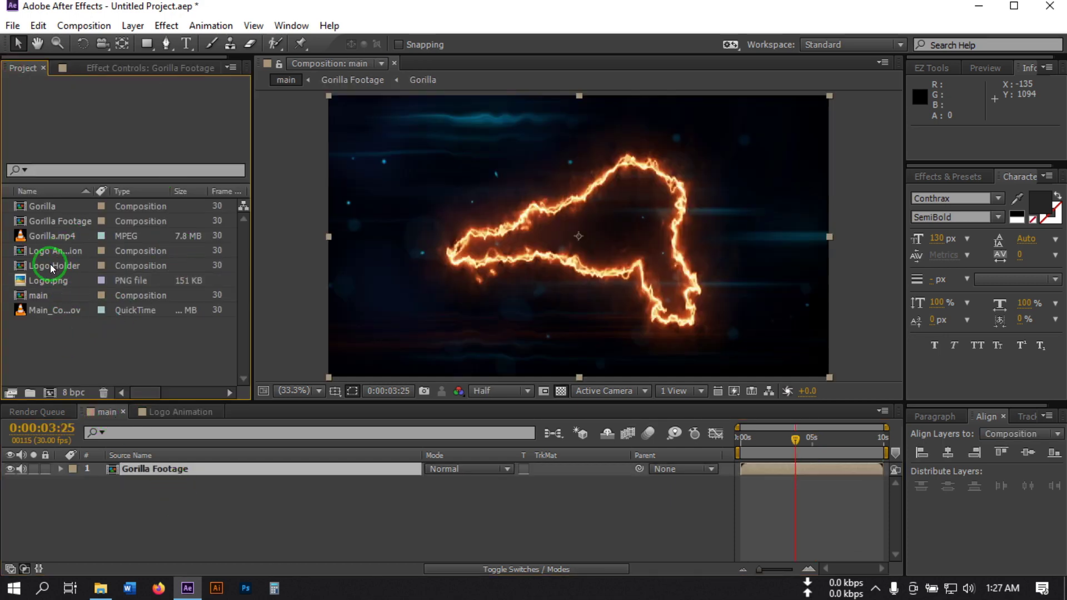
{"action": "left_click_drag", "start_coordinate": [42, 255], "coordinate": [201, 466]}
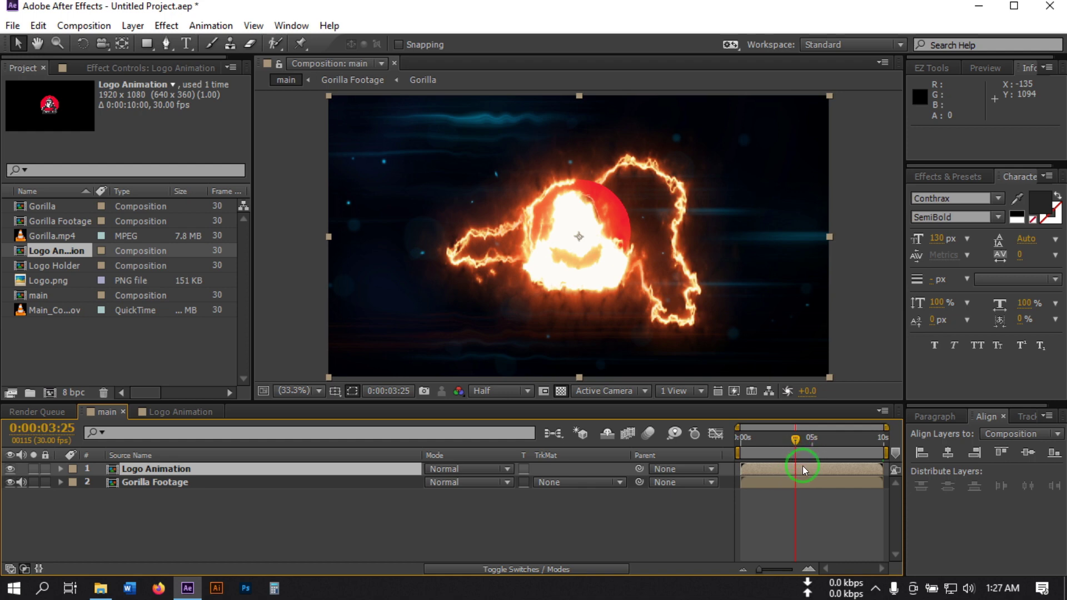
Trim the Logo Animation composition to a work area ending at 0:00:05:21
{"action": "left_click", "coordinate": [176, 414]}
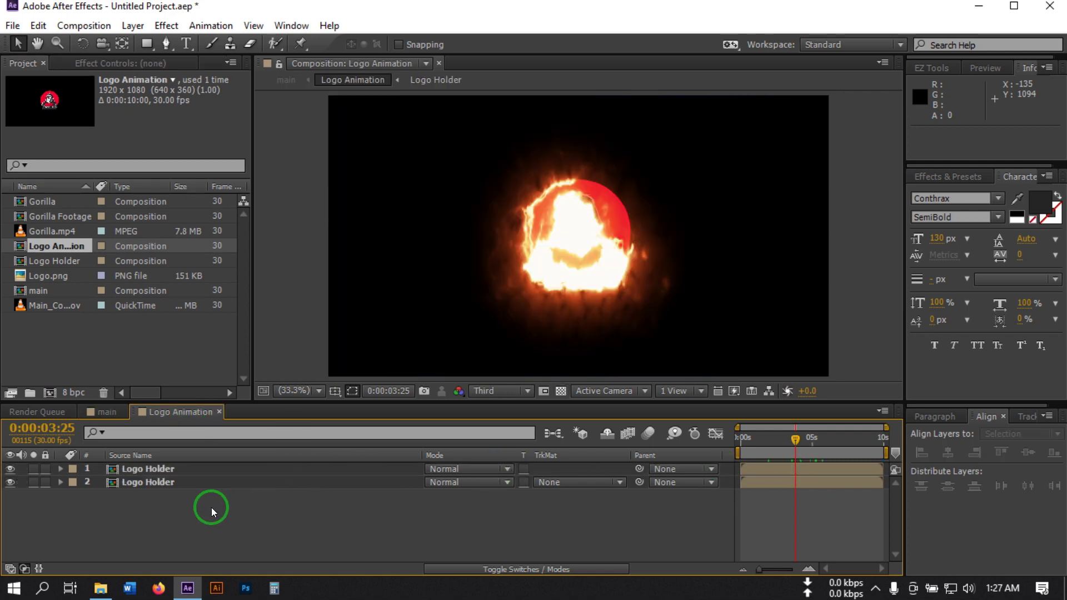
{"action": "left_click_drag", "start_coordinate": [223, 510], "coordinate": [213, 468]}
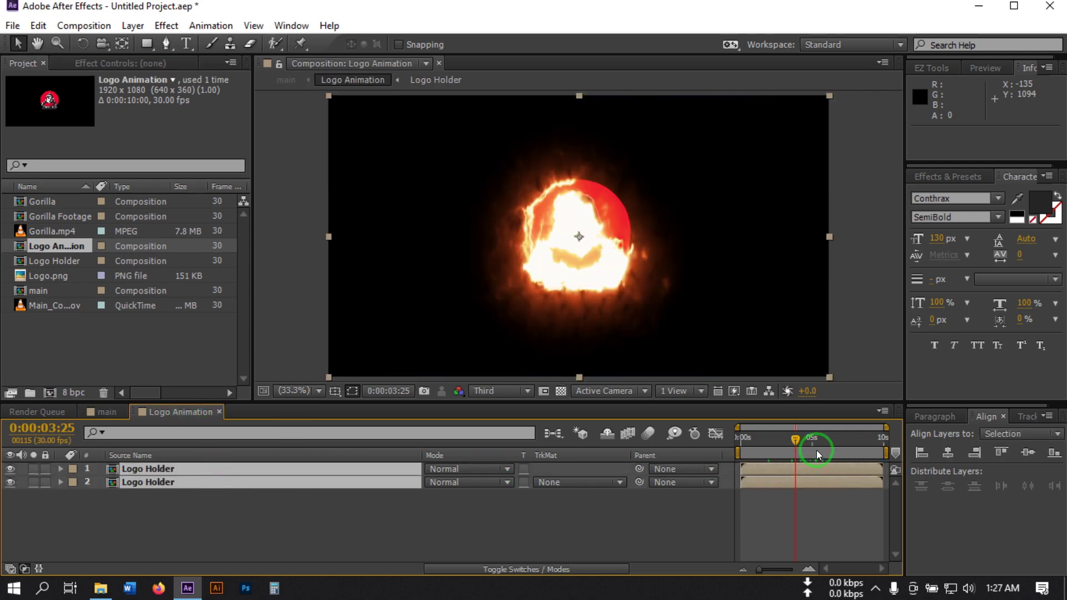
{"action": "left_click_drag", "start_coordinate": [815, 450], "coordinate": [822, 450]}
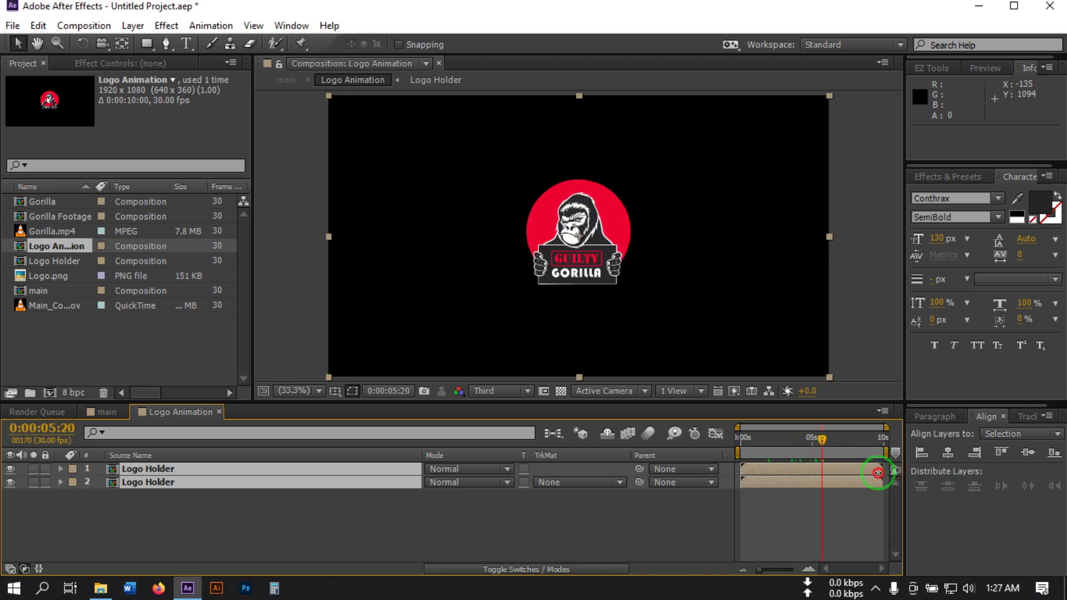
{"action": "left_click_drag", "start_coordinate": [886, 451], "coordinate": [812, 454]}
{"action": "right_click", "coordinate": [813, 454]}
{"action": "left_click", "coordinate": [838, 492]}
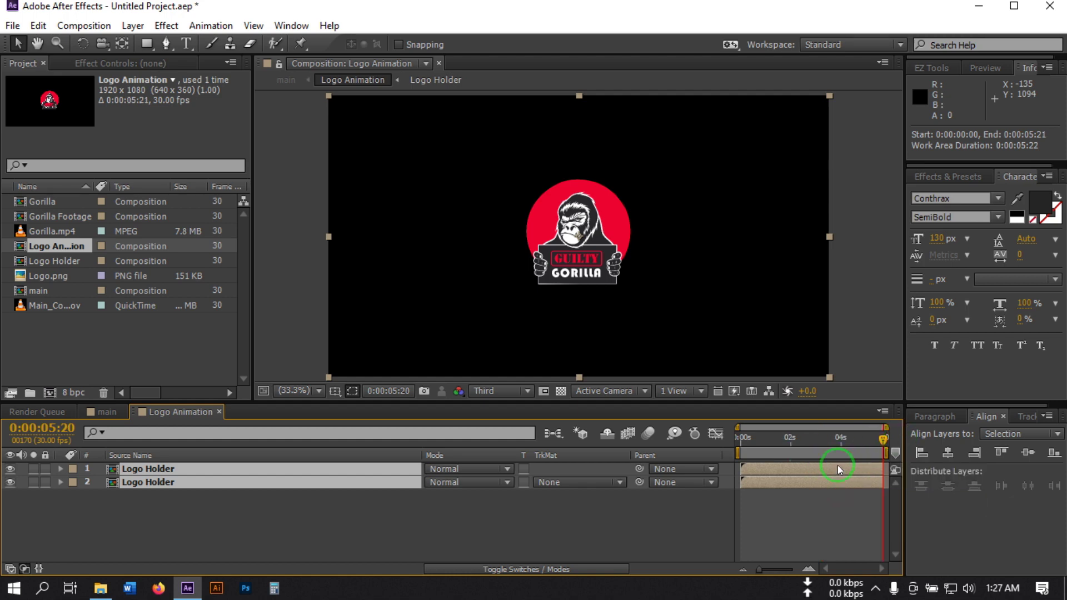
In the main composition, turn off the transparency grid and set the Logo Animation layer's blending mode to Screen
{"action": "left_click", "coordinate": [123, 413]}
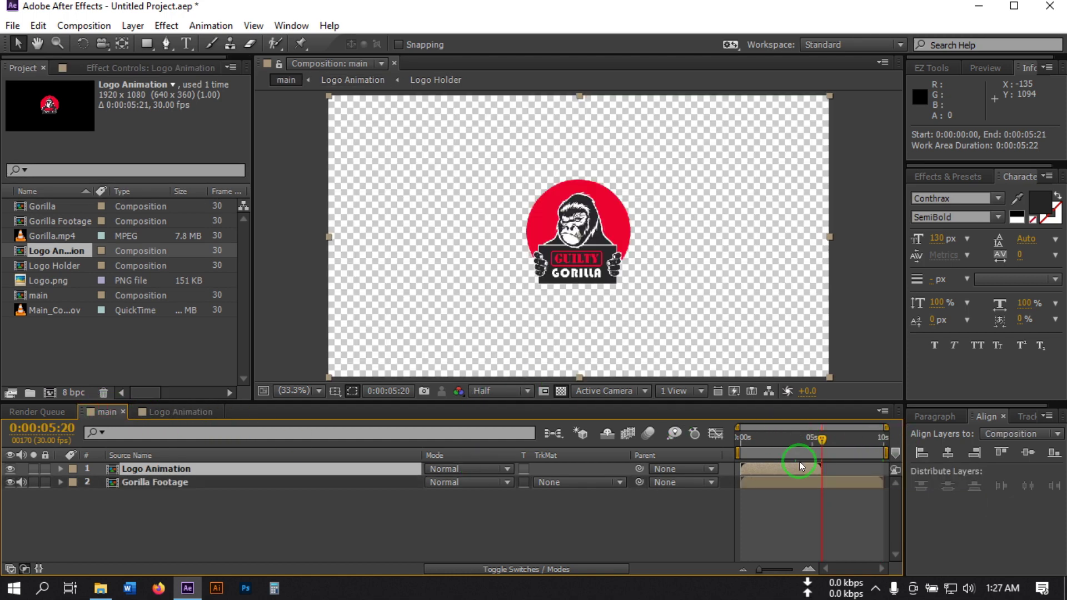
{"action": "left_click", "coordinate": [826, 459]}
{"action": "left_click", "coordinate": [560, 391]}
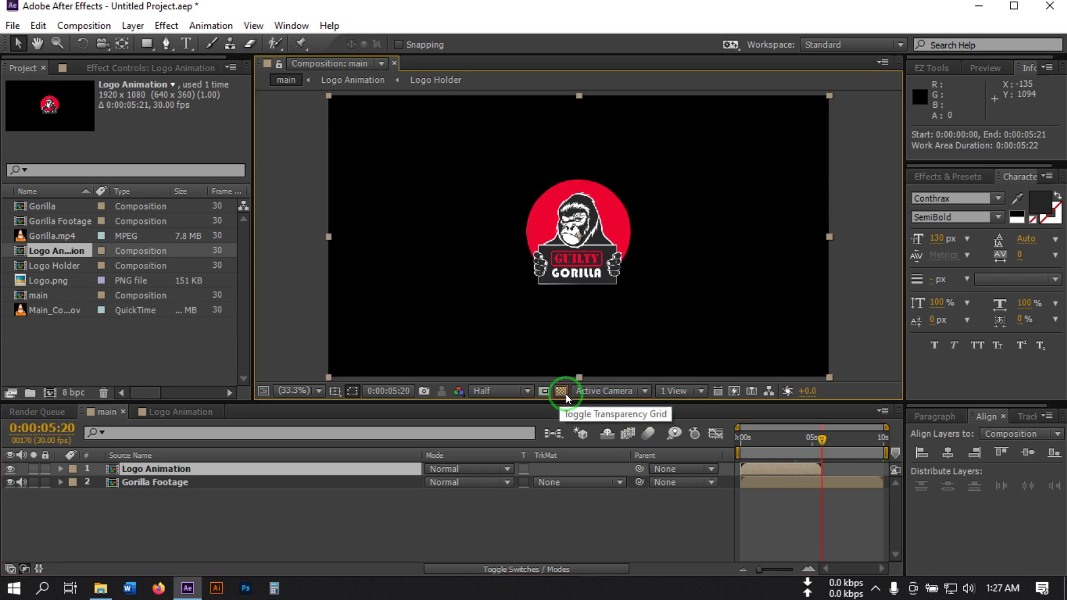
{"action": "left_click", "coordinate": [468, 469]}
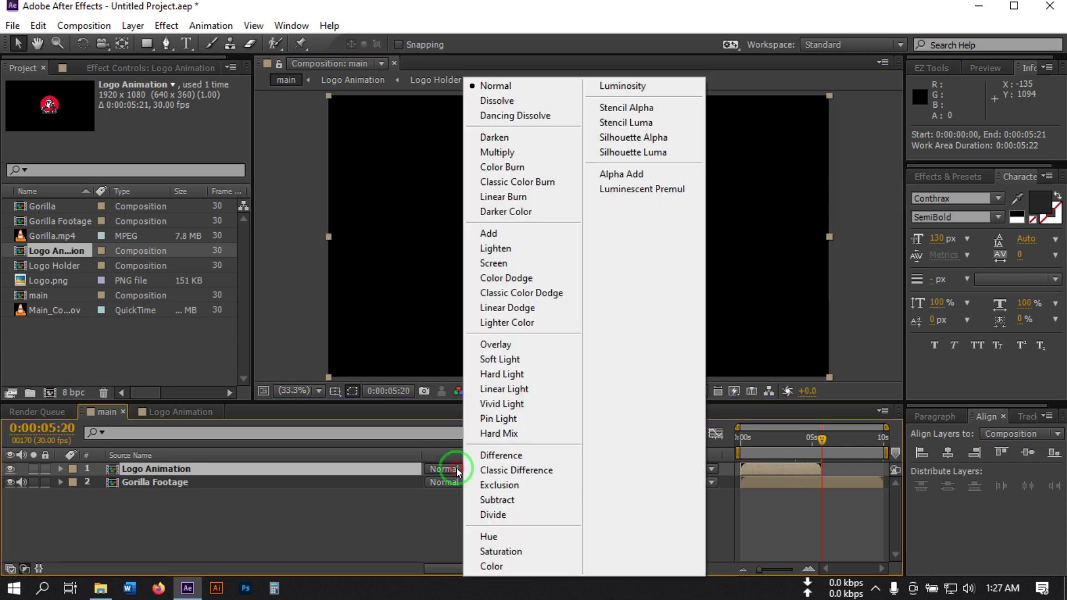
{"action": "left_click", "coordinate": [500, 263]}
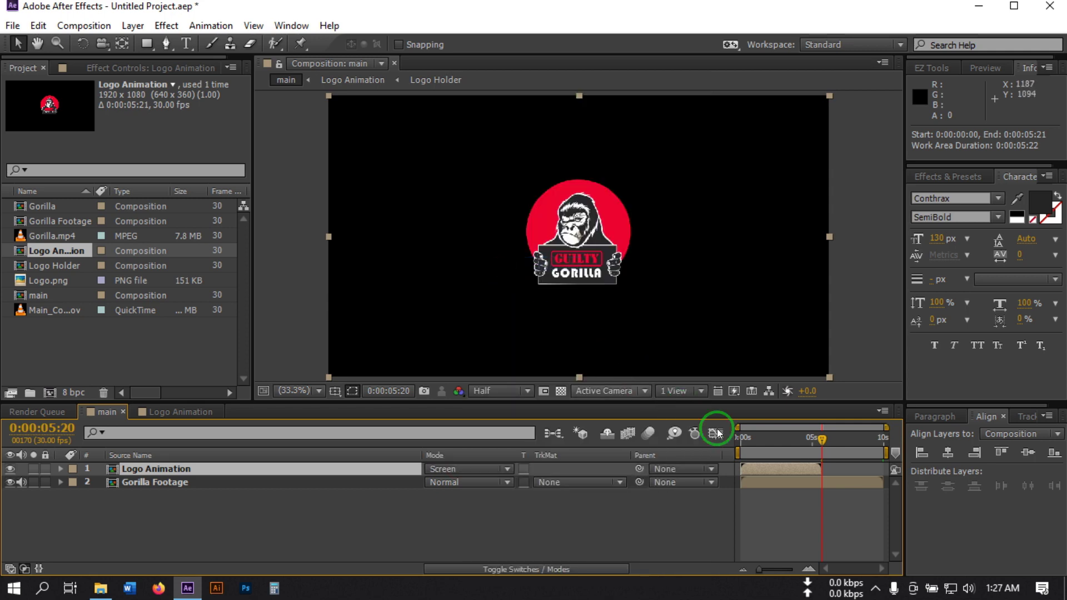
Shift the Logo Animation layer in time so it starts at 0:00:05:07, and check the footage near 0:00:02:22
{"action": "left_click", "coordinate": [777, 451]}
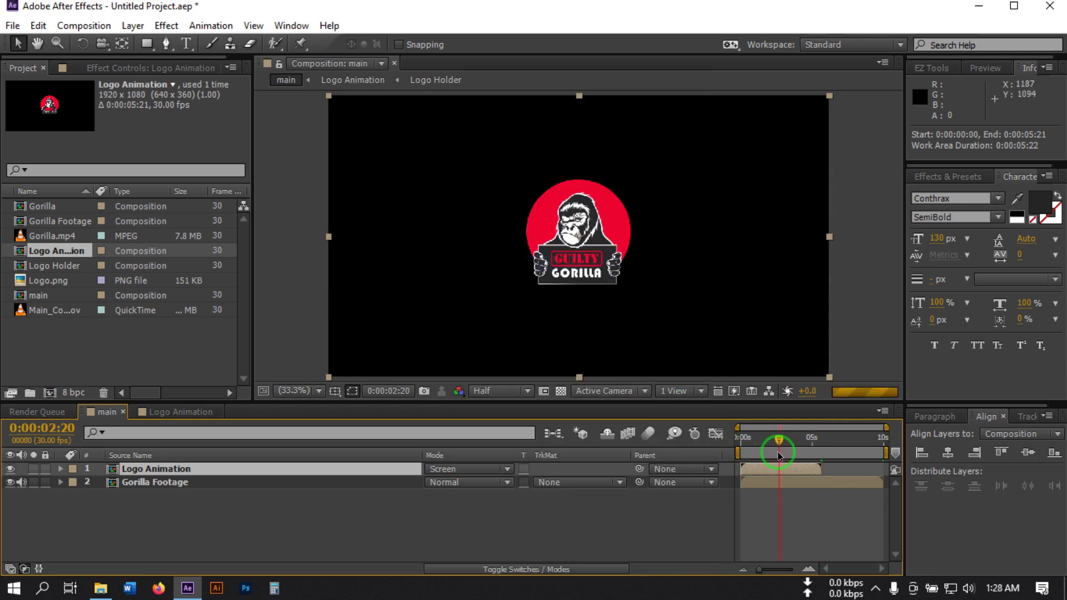
{"action": "left_click_drag", "start_coordinate": [782, 468], "coordinate": [856, 467]}
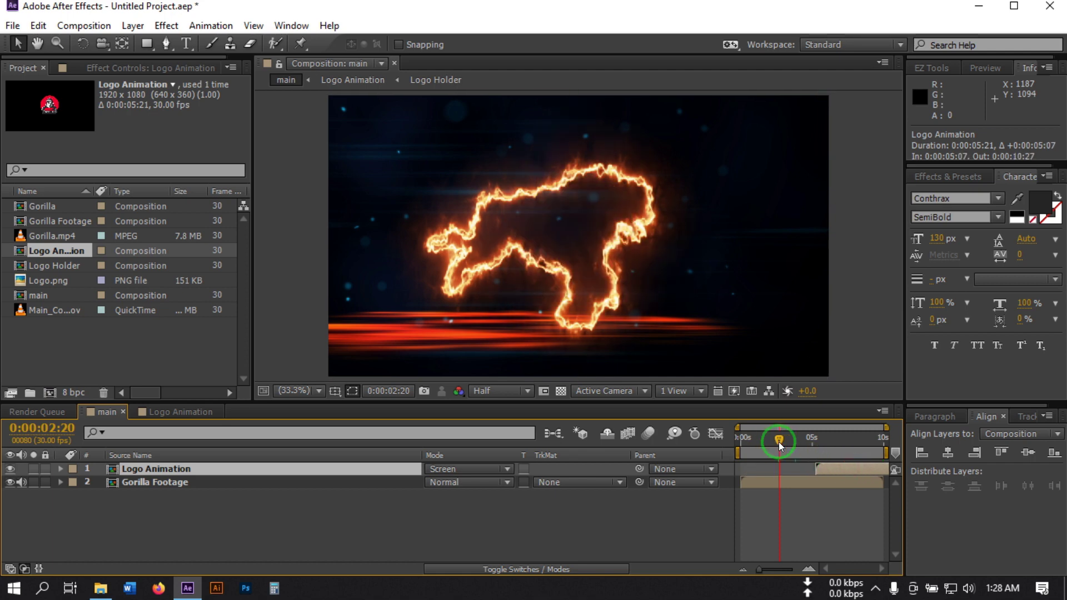
{"action": "left_click", "coordinate": [778, 442]}
{"action": "left_click", "coordinate": [824, 468]}
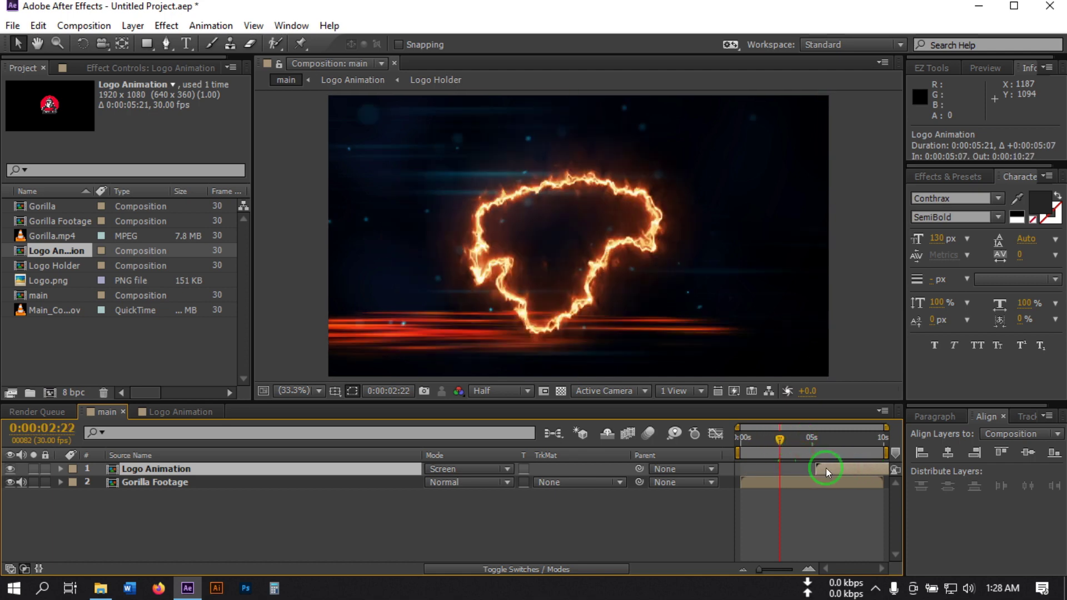
{"action": "left_click", "coordinate": [778, 439]}
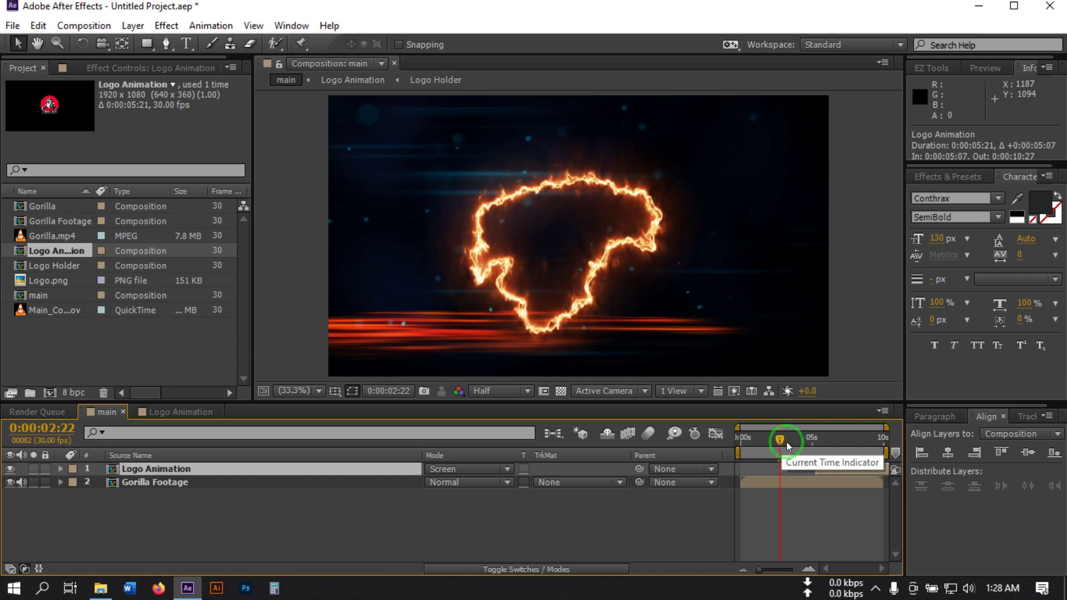
Scrub to the jumping gorilla outline and shift the Logo Animation layer to start at about 0:00:03:23
{"action": "left_click", "coordinate": [806, 442]}
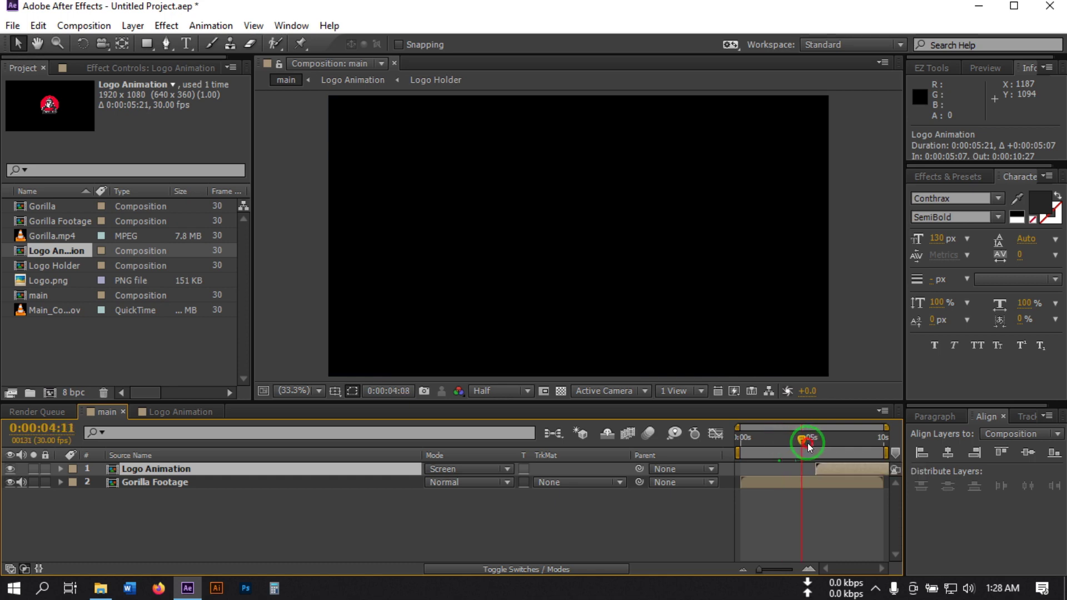
{"action": "left_click_drag", "start_coordinate": [808, 444], "coordinate": [785, 484]}
{"action": "left_click", "coordinate": [798, 441]}
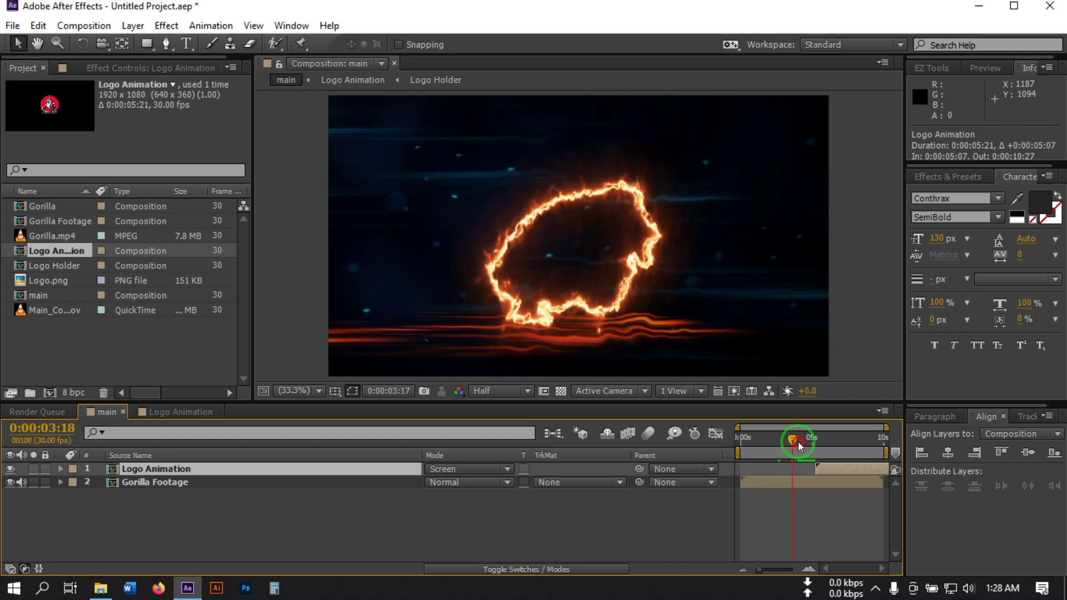
{"action": "left_click_drag", "start_coordinate": [799, 442], "coordinate": [804, 471]}
{"action": "left_click", "coordinate": [816, 468]}
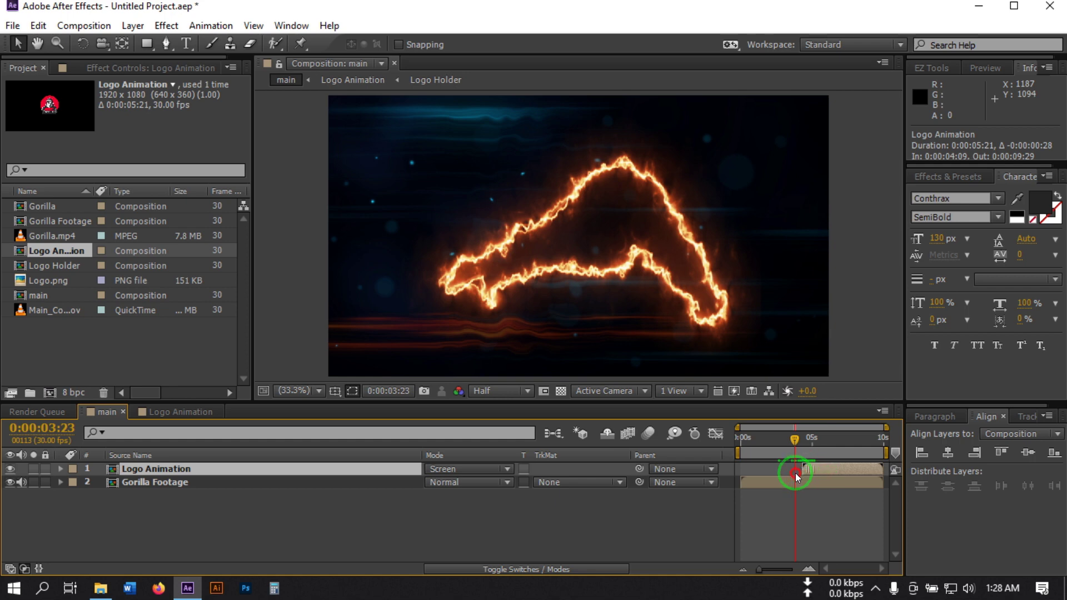
{"action": "left_click_drag", "start_coordinate": [826, 475], "coordinate": [818, 465]}
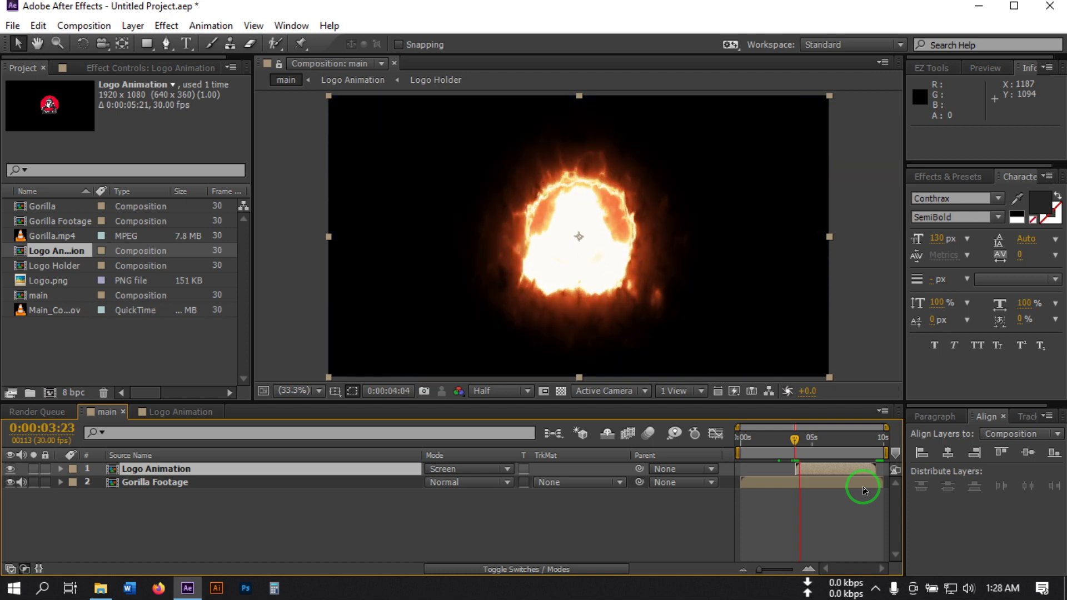
Preview the outline-to-logo transition from 0:00:03:13, go to 0:00:03:18 and select the Gorilla Footage layer
{"action": "left_click", "coordinate": [803, 448]}
{"action": "left_click_drag", "start_coordinate": [802, 442], "coordinate": [793, 442]}
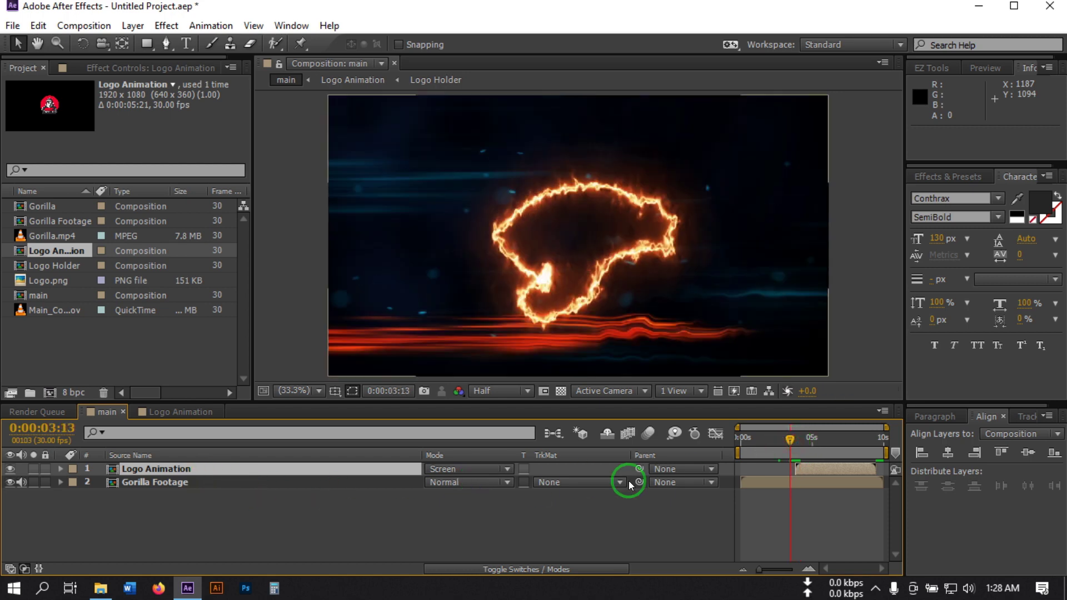
{"action": "key", "text": "space"}
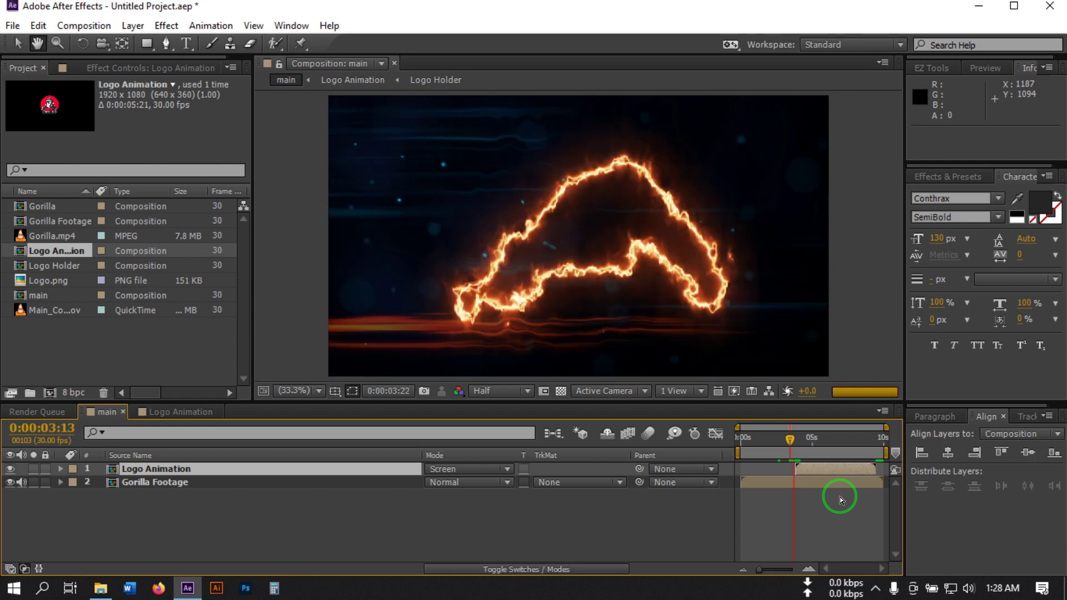
{"action": "left_click_drag", "start_coordinate": [801, 442], "coordinate": [792, 442]}
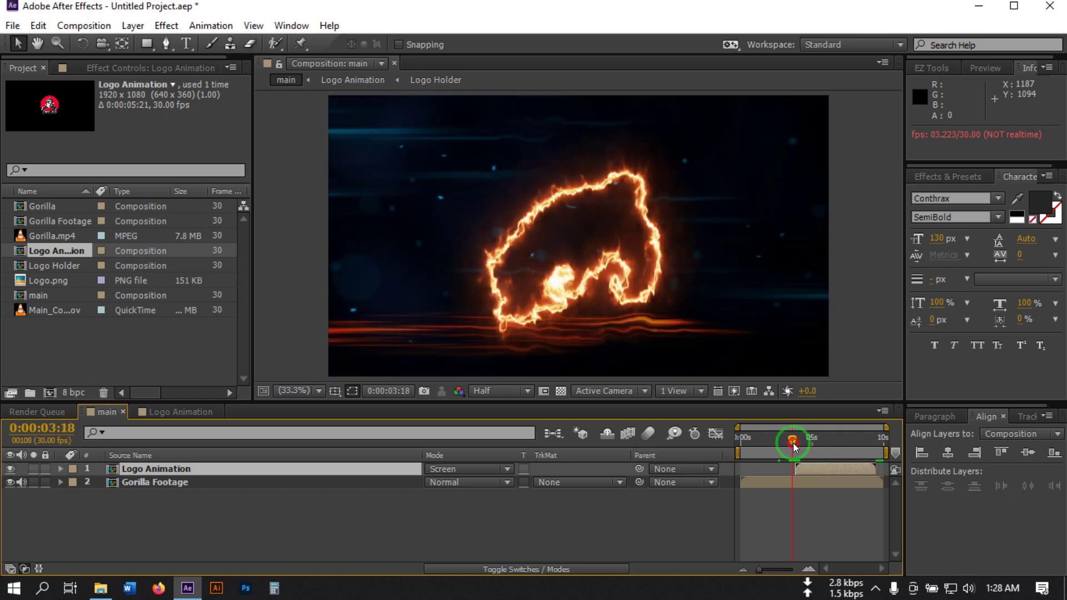
{"action": "left_click", "coordinate": [400, 507]}
{"action": "left_click", "coordinate": [168, 482]}
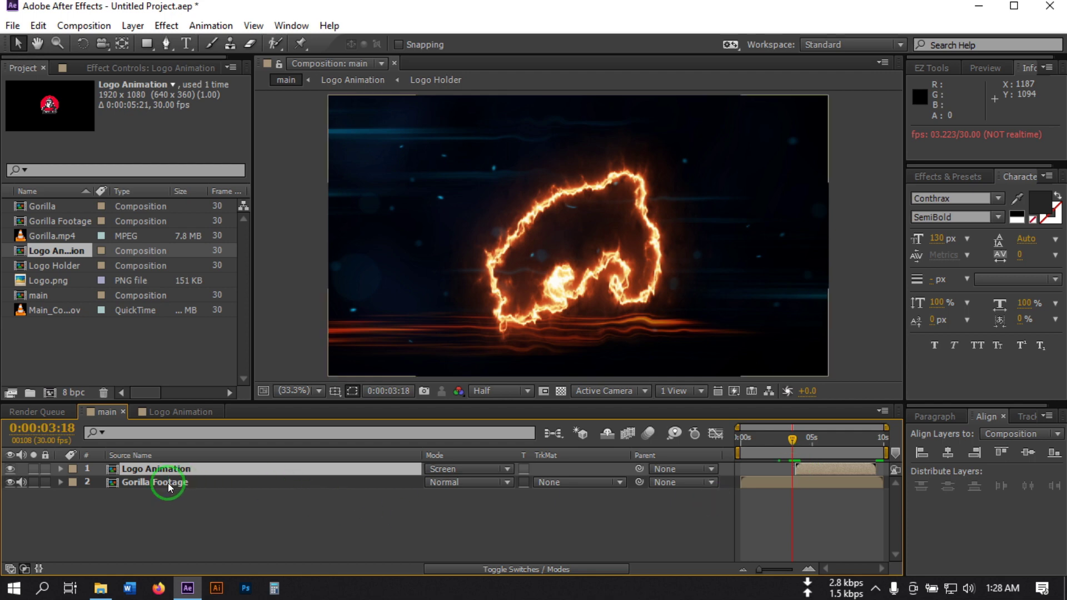
Fade out the Gorilla Footage layer by keyframing its opacity from 100% at 0:00:03:18 to 0% at 0:00:03:25
{"action": "key", "text": "t"}
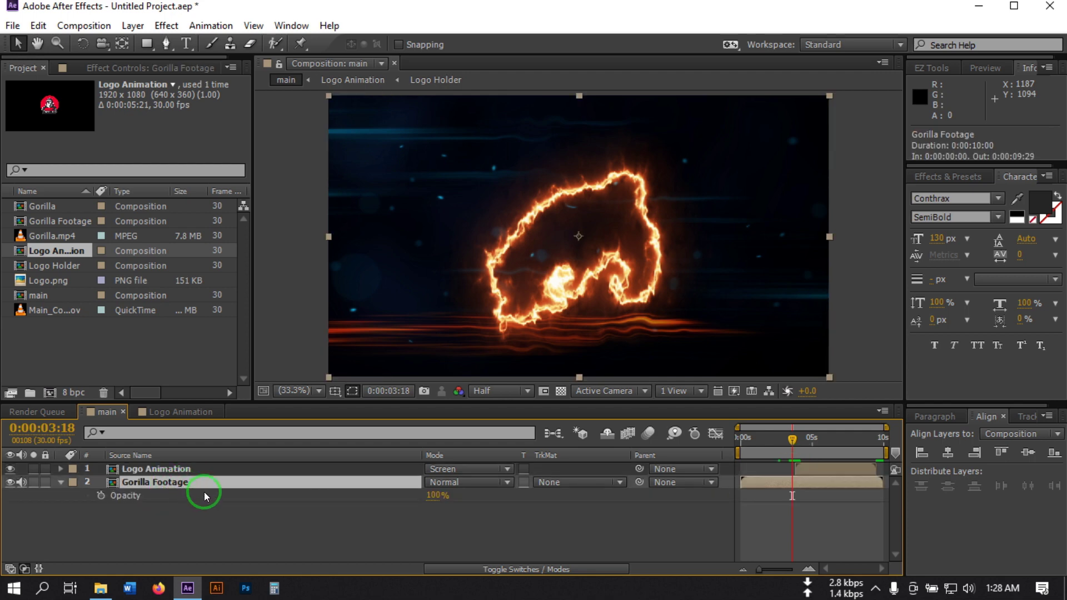
{"action": "left_click", "coordinate": [100, 495]}
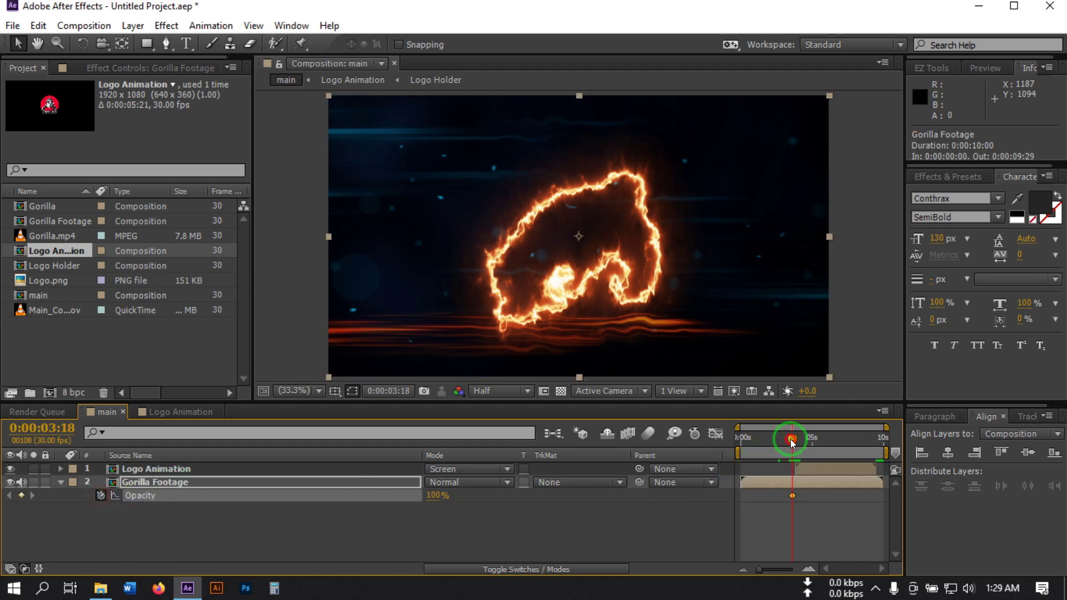
{"action": "left_click_drag", "start_coordinate": [791, 440], "coordinate": [795, 440]}
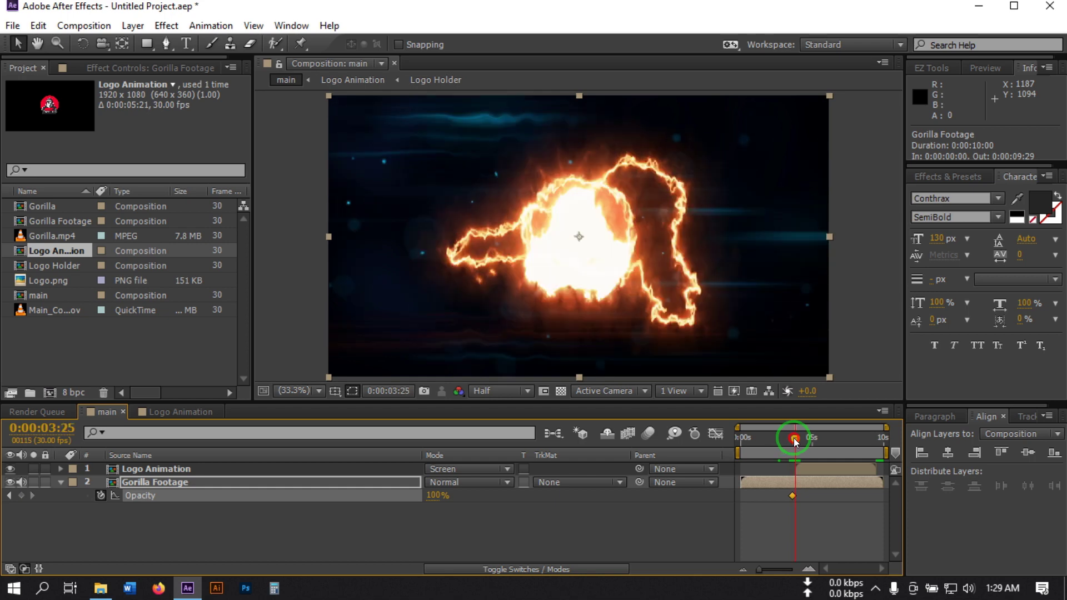
{"action": "left_click", "coordinate": [436, 495]}
{"action": "type", "text": "0"}
{"action": "left_click", "coordinate": [599, 564]}
{"action": "left_click", "coordinate": [802, 531]}
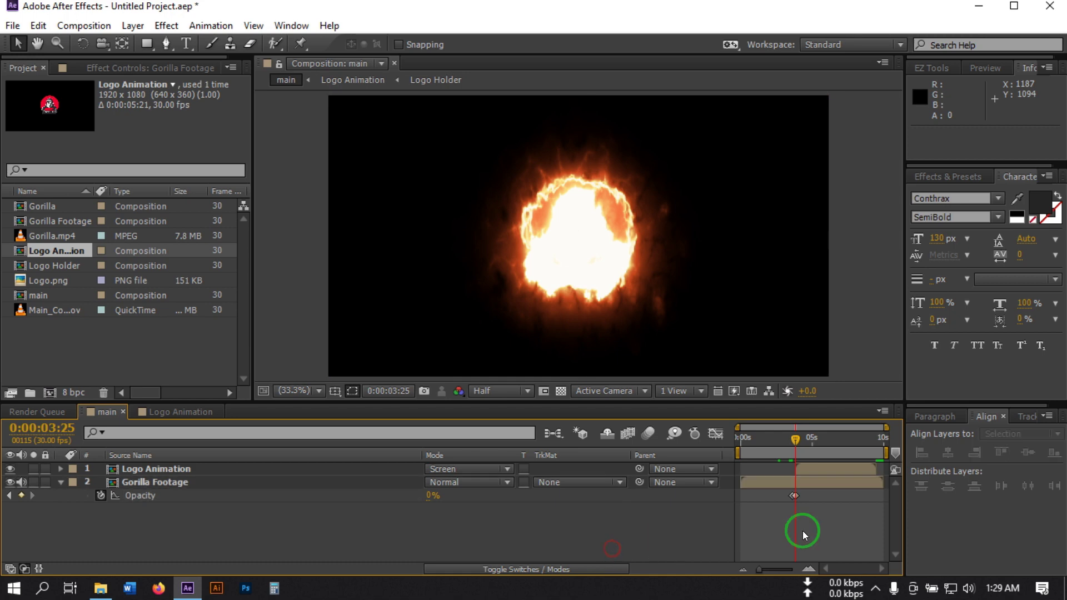
Preview the footage fade from about 0:00:03:12 and shift the Logo Animation layer to start at 0:00:03:17
{"action": "left_click_drag", "start_coordinate": [795, 441], "coordinate": [789, 442]}
{"action": "left_click", "coordinate": [847, 517]}
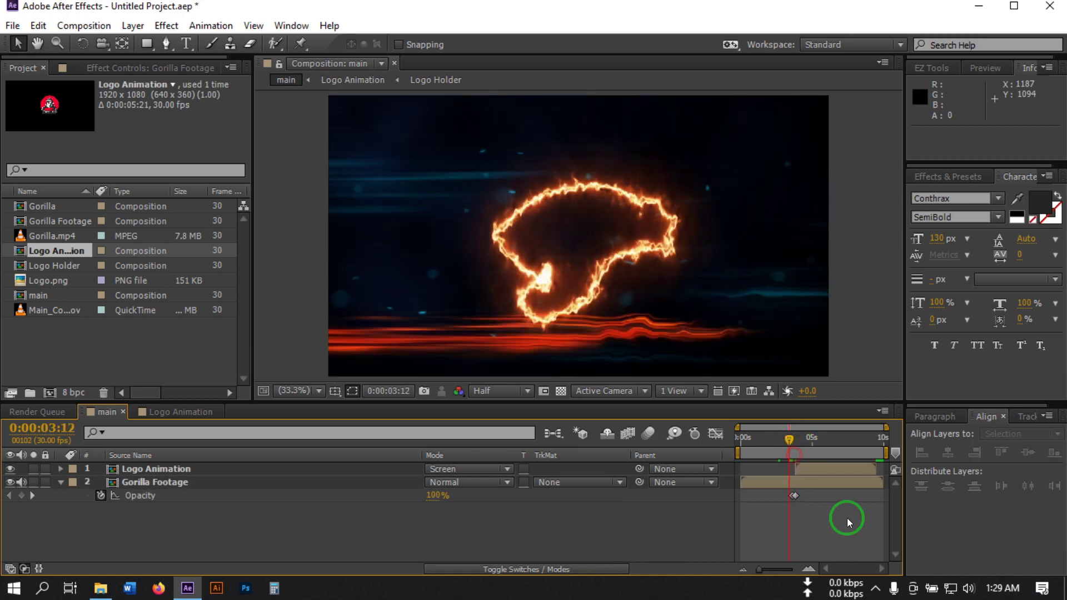
{"action": "left_click", "coordinate": [795, 441]}
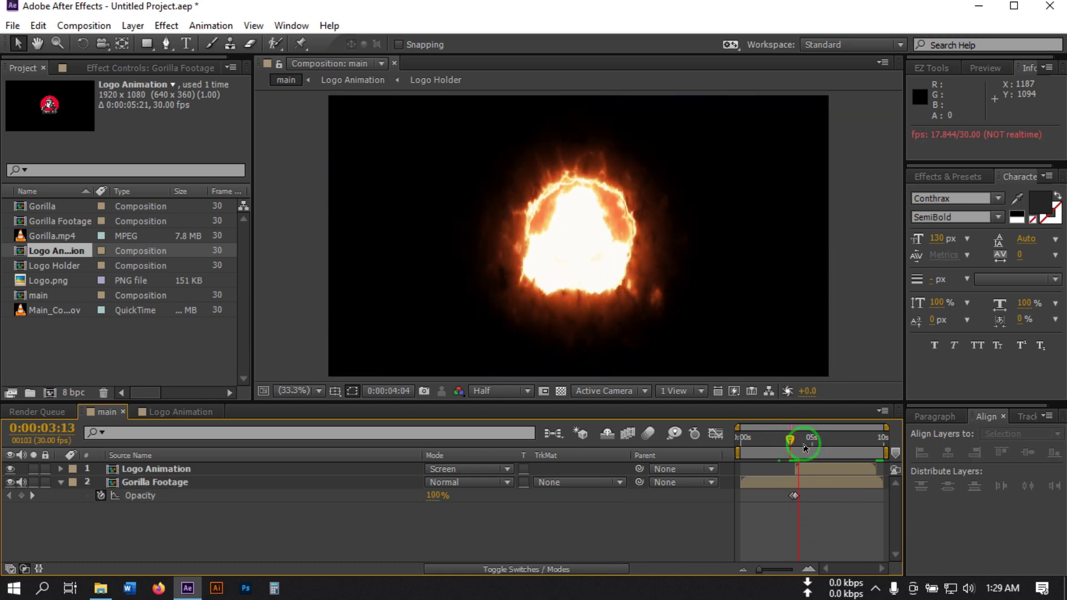
{"action": "left_click_drag", "start_coordinate": [791, 445], "coordinate": [783, 448]}
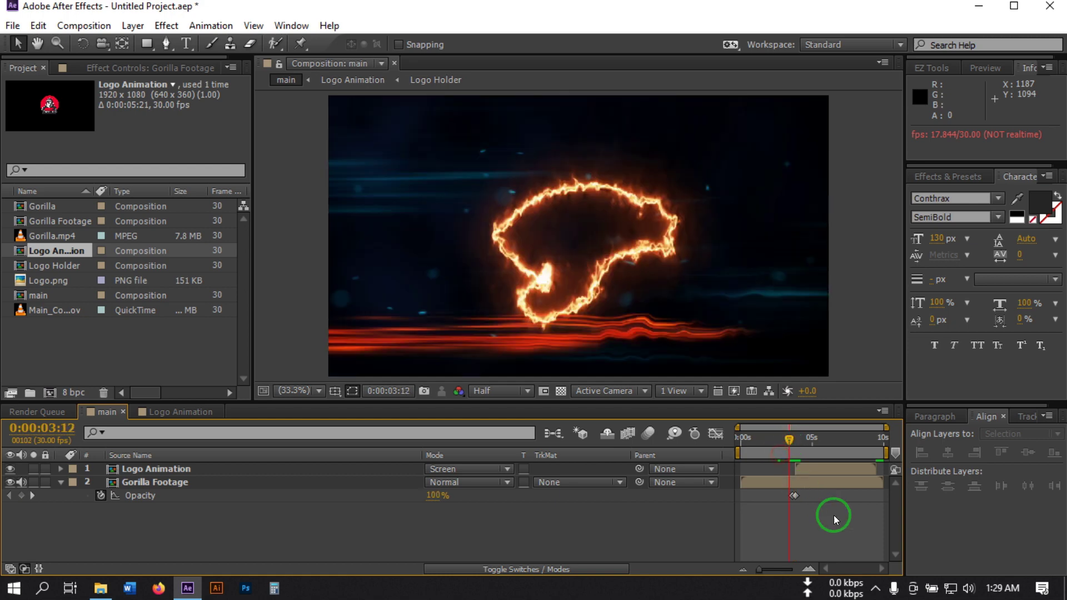
{"action": "key", "text": "space"}
{"action": "left_click", "coordinate": [797, 442]}
{"action": "left_click_drag", "start_coordinate": [797, 441], "coordinate": [802, 467]}
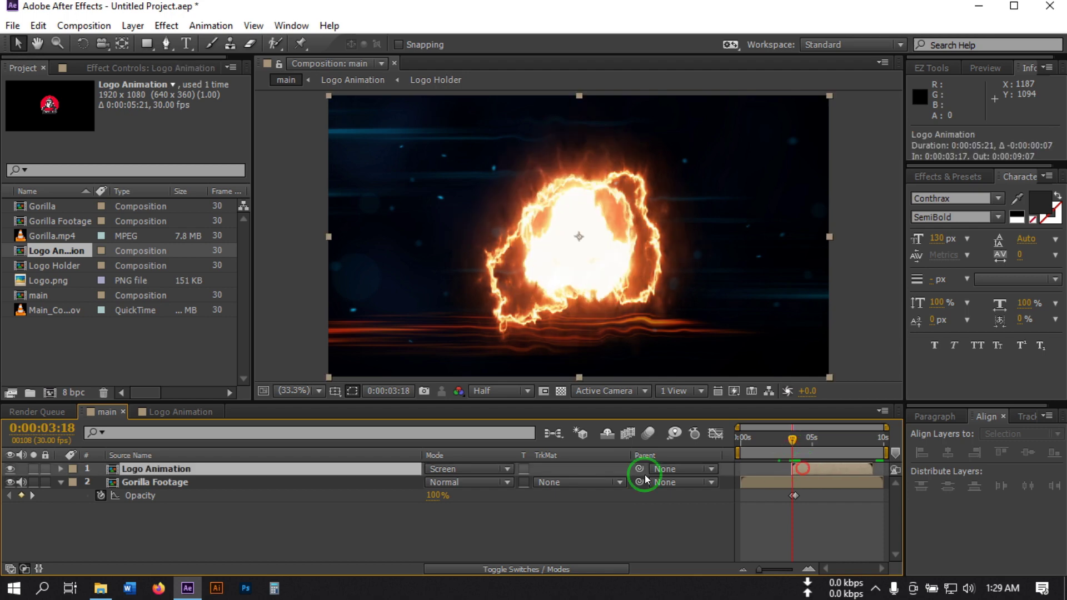
Fade in the Logo Animation layer by keyframing its opacity from 0% at 0:00:03:18 to 100% near the end of the footage fade
{"action": "key", "text": "t"}
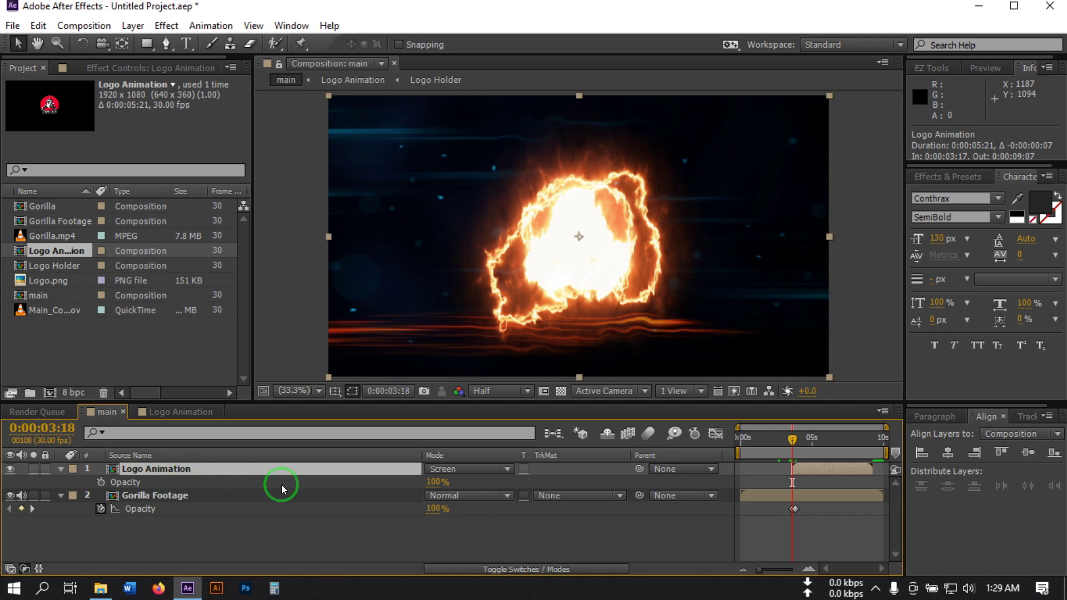
{"action": "left_click_drag", "start_coordinate": [433, 481], "coordinate": [279, 485]}
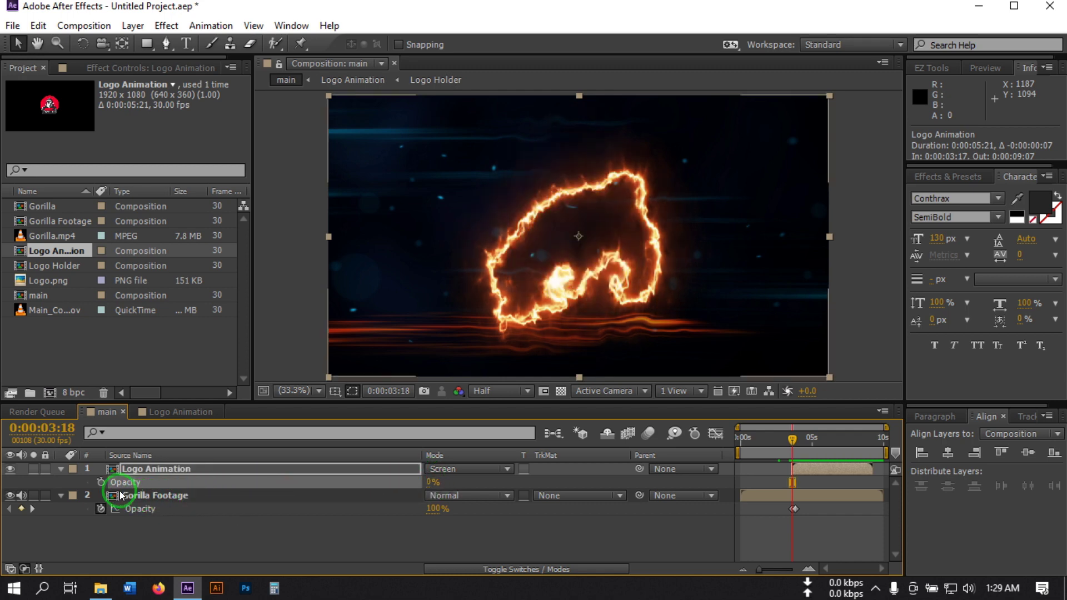
{"action": "left_click", "coordinate": [101, 482]}
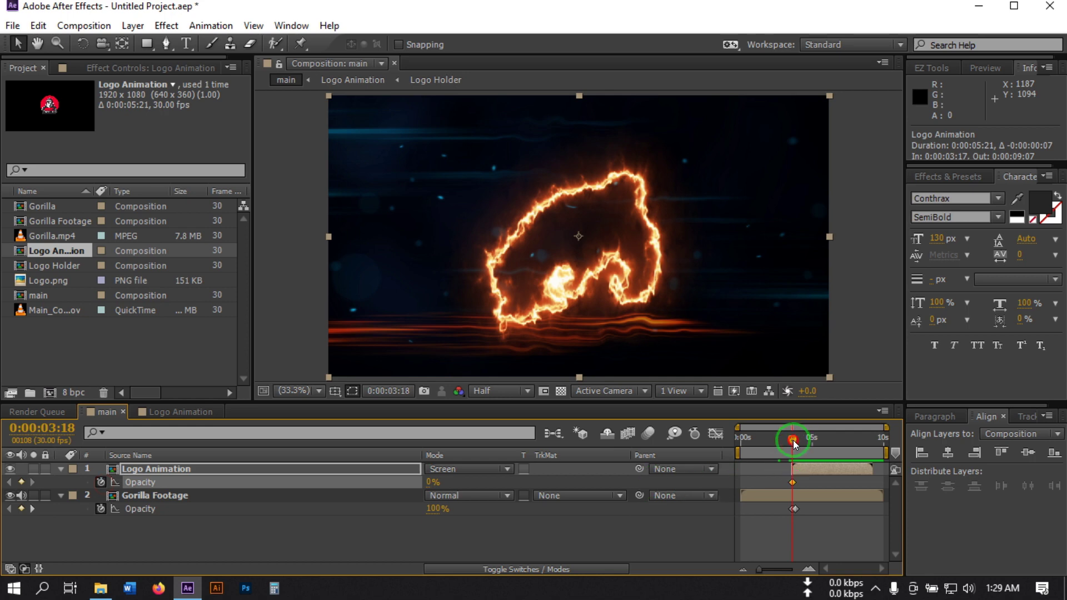
{"action": "left_click_drag", "start_coordinate": [792, 440], "coordinate": [796, 439]}
{"action": "left_click_drag", "start_coordinate": [432, 481], "coordinate": [726, 485]}
{"action": "left_click", "coordinate": [664, 533]}
Preview the crossfade from 0:00:03:08 and examine the burning logo around 0:00:05:06 in the main composition
{"action": "left_click_drag", "start_coordinate": [794, 442], "coordinate": [785, 441]}
{"action": "left_click", "coordinate": [835, 515]}
{"action": "key", "text": "Page_Down"}
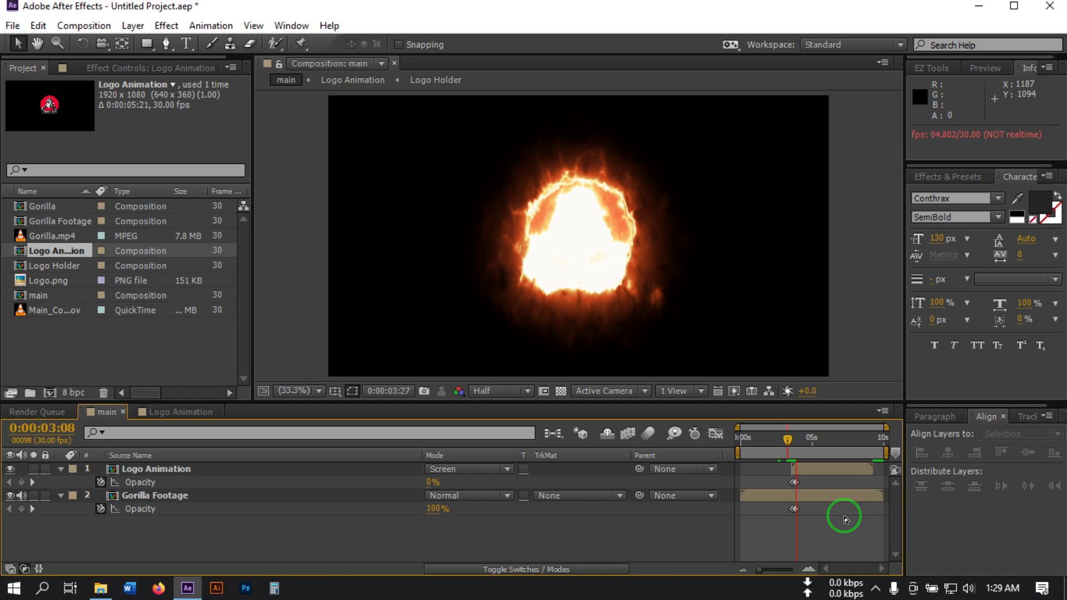
{"action": "left_click", "coordinate": [807, 441]}
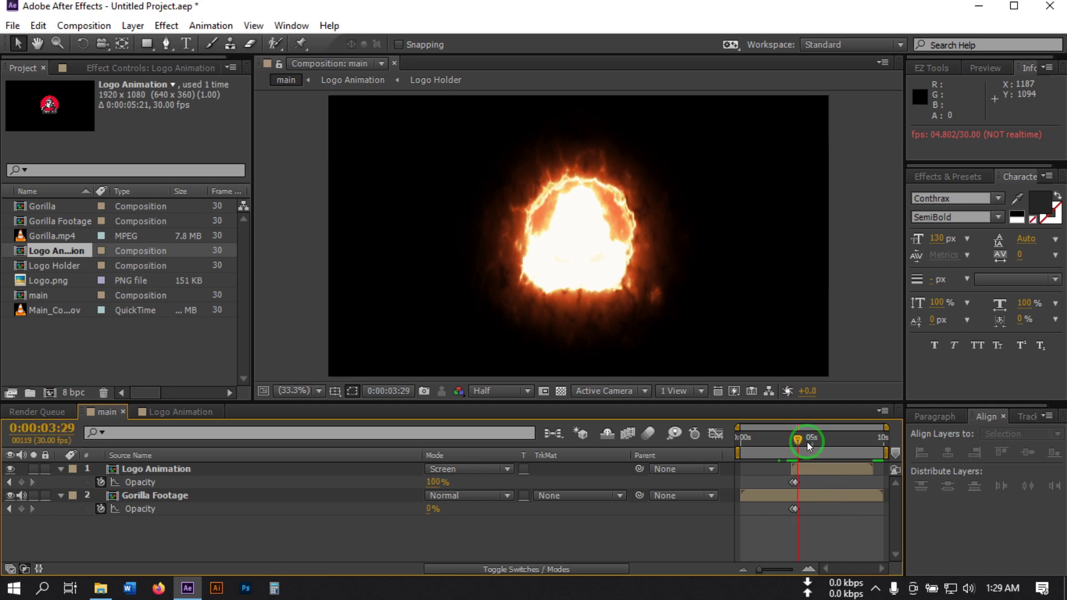
{"action": "left_click_drag", "start_coordinate": [796, 439], "coordinate": [814, 439]}
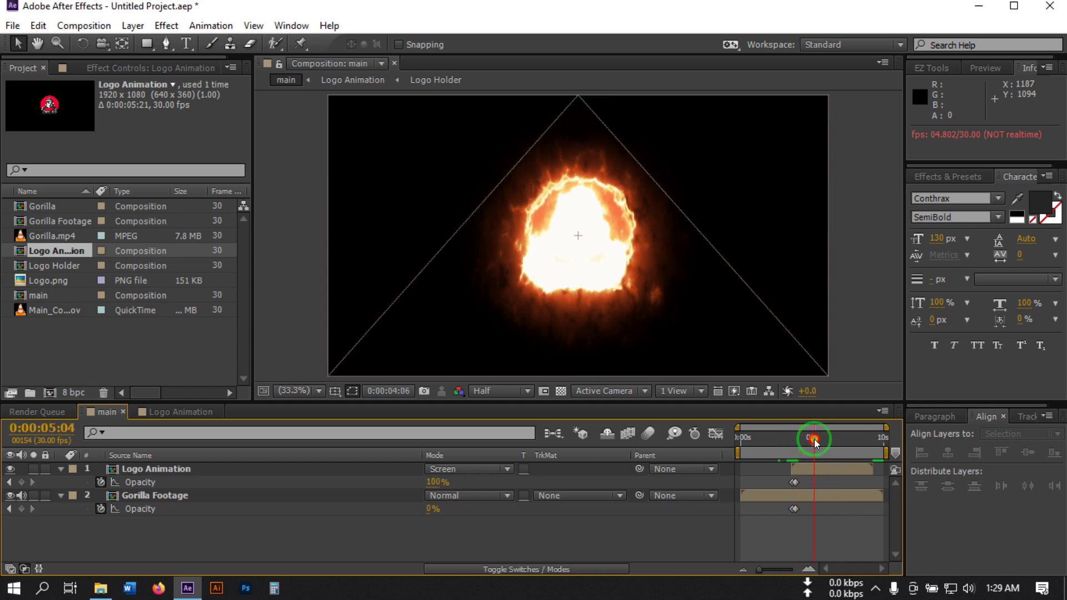
{"action": "left_click", "coordinate": [845, 475]}
{"action": "key", "text": "space"}
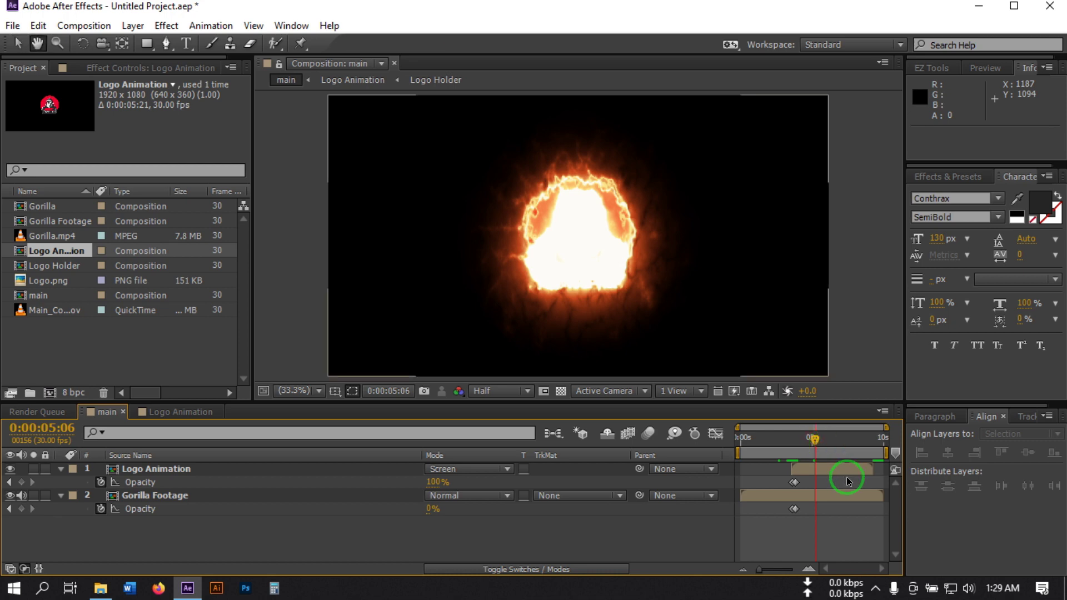
{"action": "left_click", "coordinate": [813, 442]}
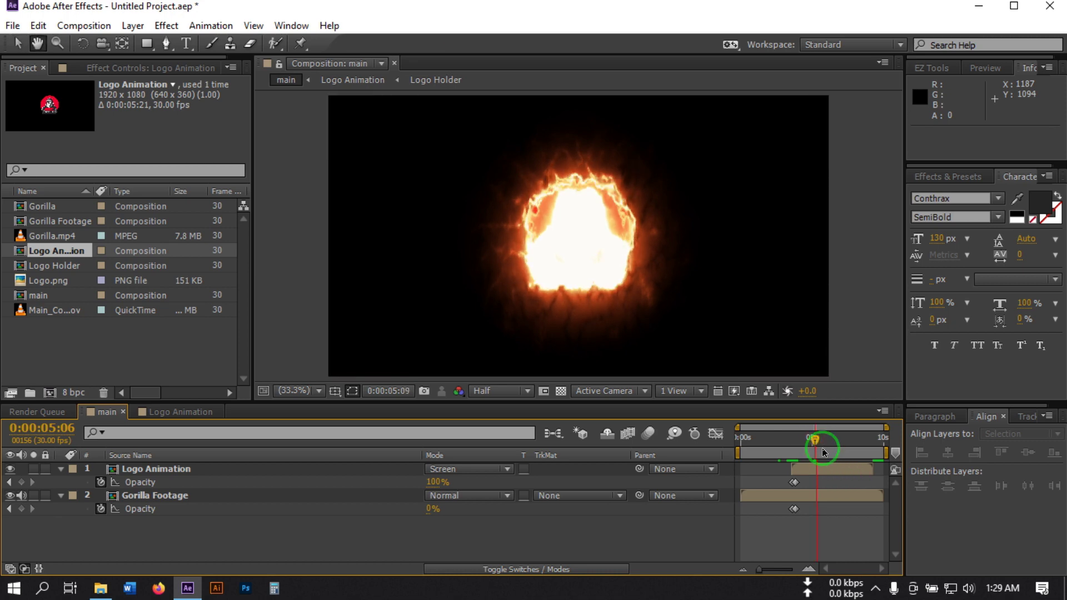
{"action": "mouse_move", "coordinate": [815, 444]}
{"action": "left_mouse_down"}
{"action": "mouse_move", "coordinate": [792, 456]}
{"action": "mouse_move", "coordinate": [840, 454]}
{"action": "mouse_move", "coordinate": [810, 462]}
{"action": "left_mouse_up"}
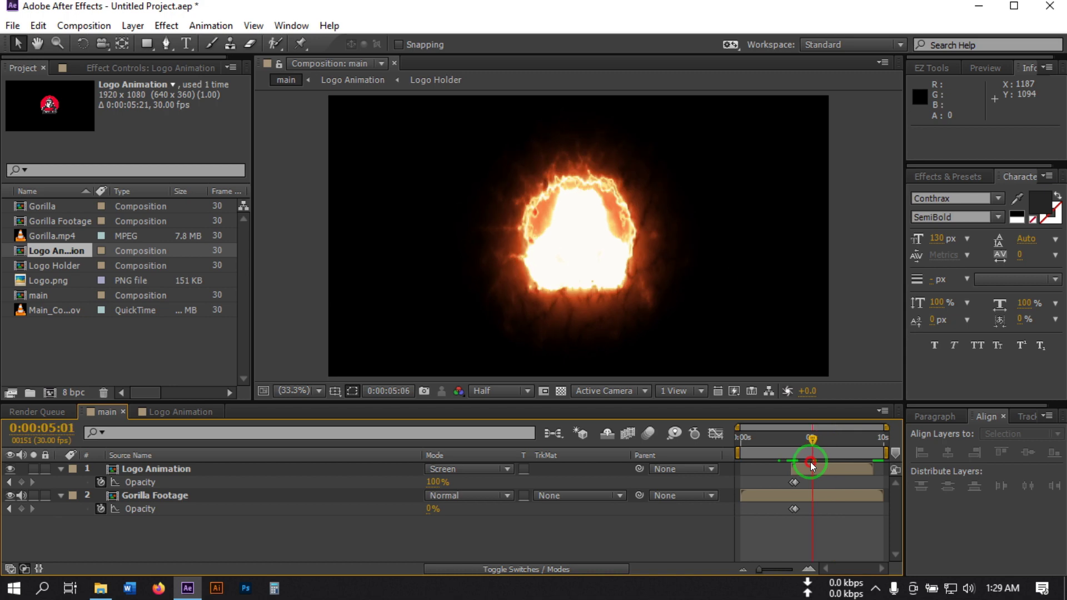
Open the Logo Animation composition and preview its burning logo from 0:00:00:00
{"action": "left_click", "coordinate": [182, 411]}
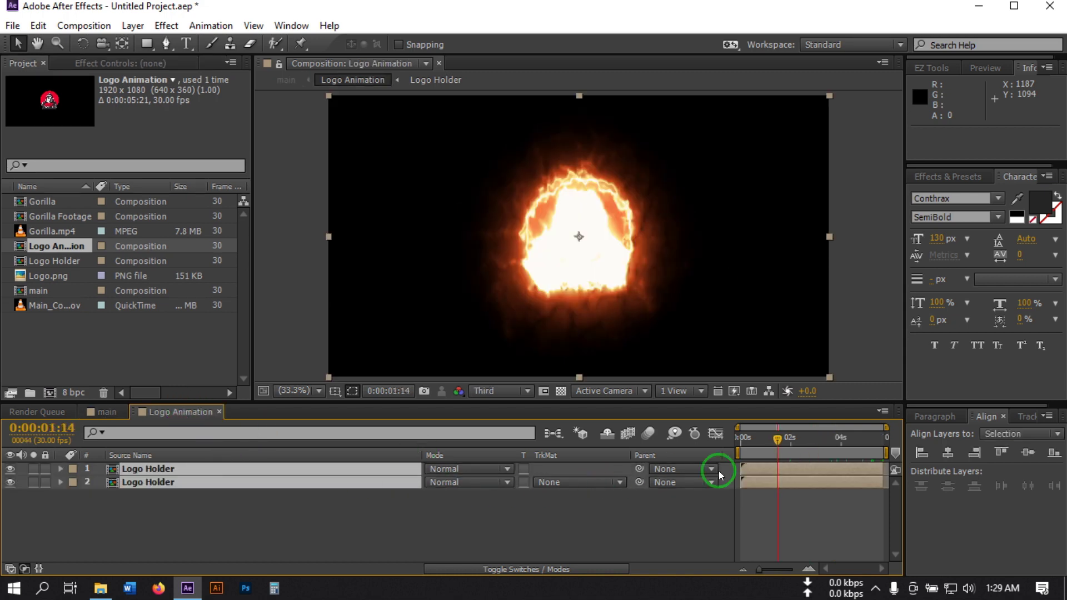
{"action": "left_click_drag", "start_coordinate": [776, 440], "coordinate": [733, 453]}
{"action": "left_click", "coordinate": [817, 495]}
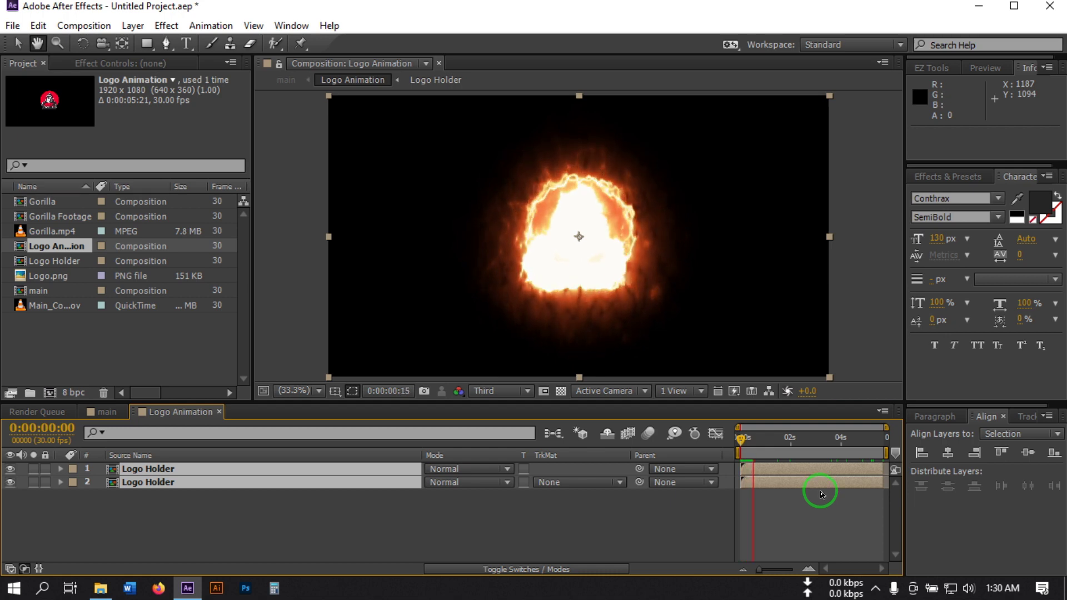
{"action": "key", "text": "space"}
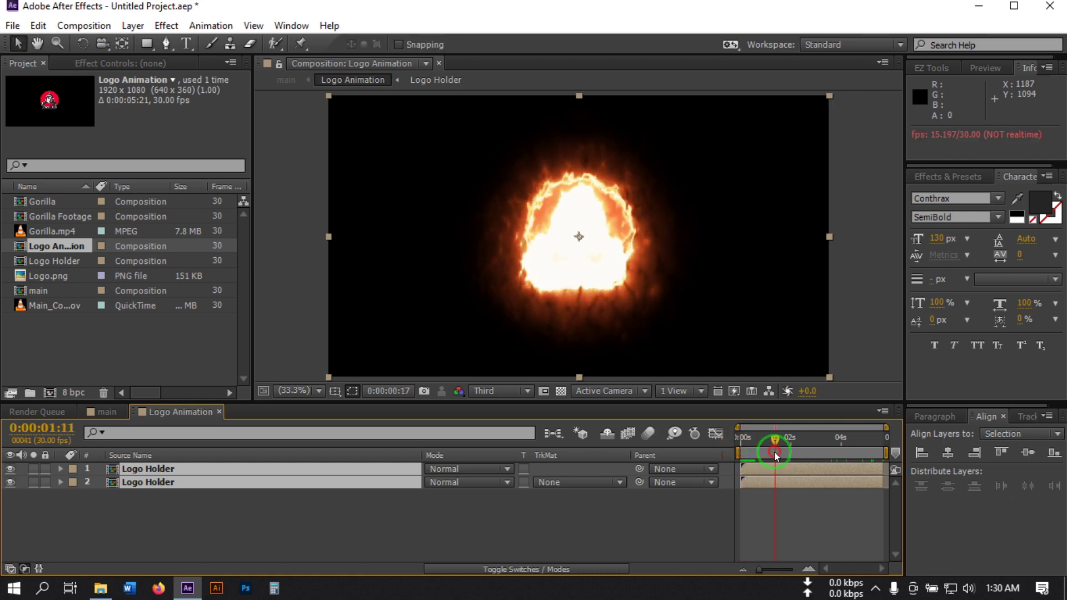
Try to trim the Logo Animation composition to a work area ending at 0:00:01:11, and undo the trimming
{"action": "left_click_drag", "start_coordinate": [887, 455], "coordinate": [768, 456]}
{"action": "right_click", "coordinate": [757, 451]}
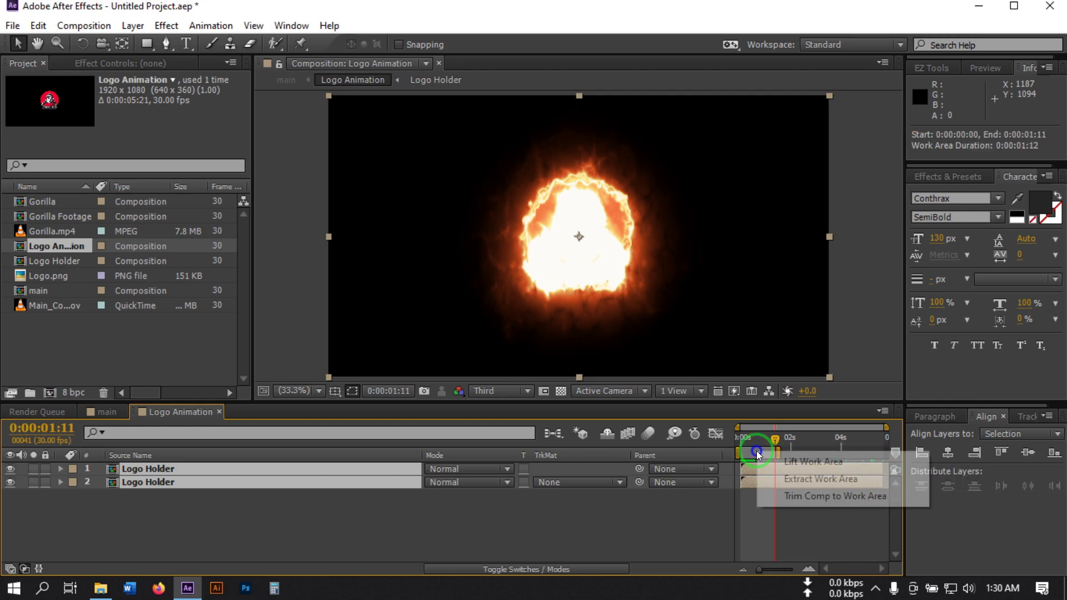
{"action": "left_click", "coordinate": [799, 496]}
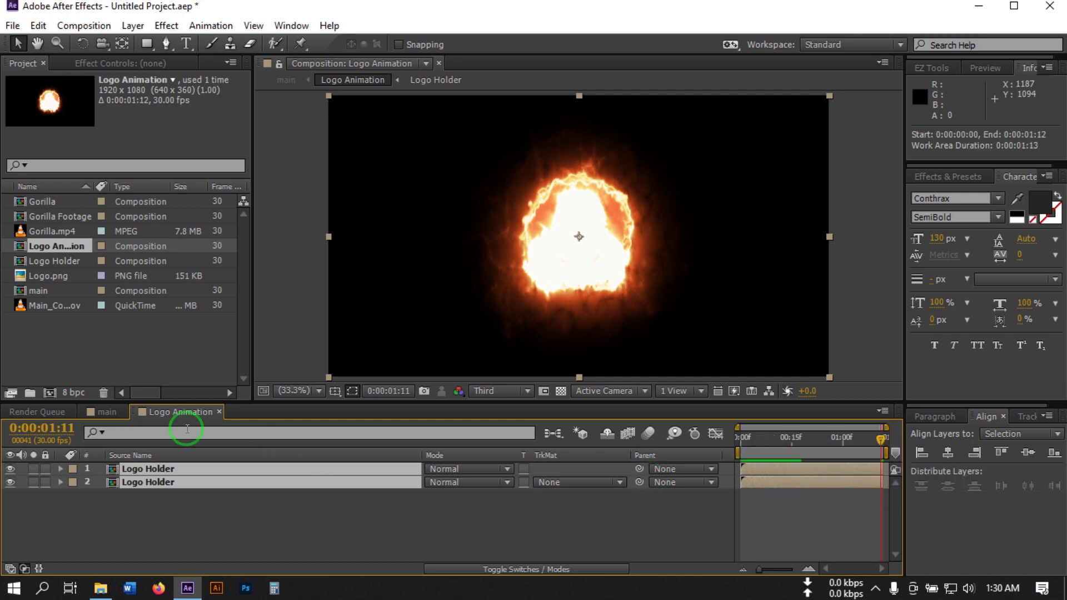
{"action": "left_click", "coordinate": [100, 412]}
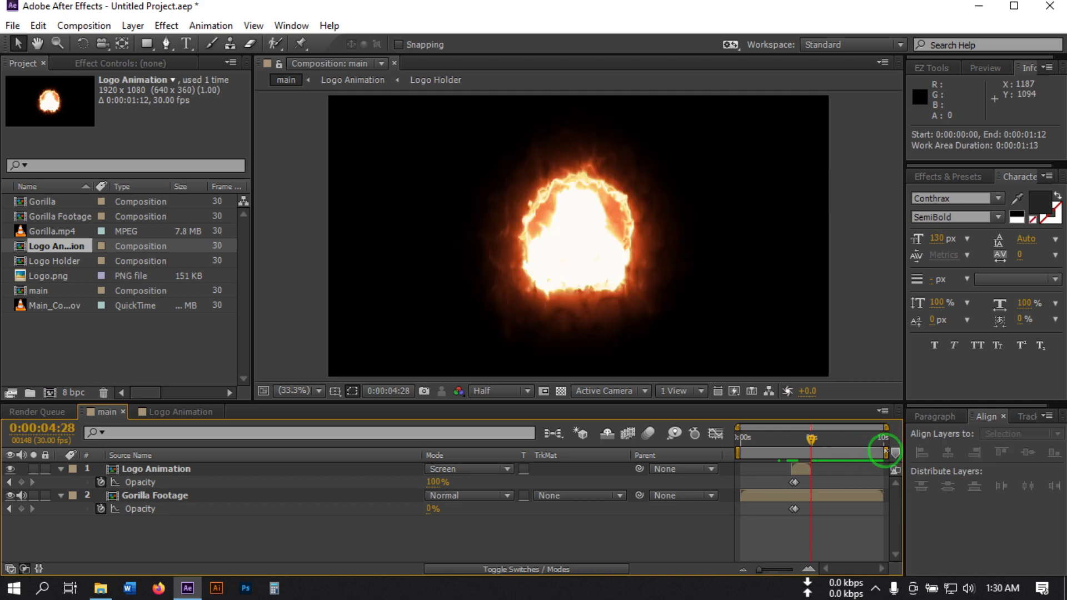
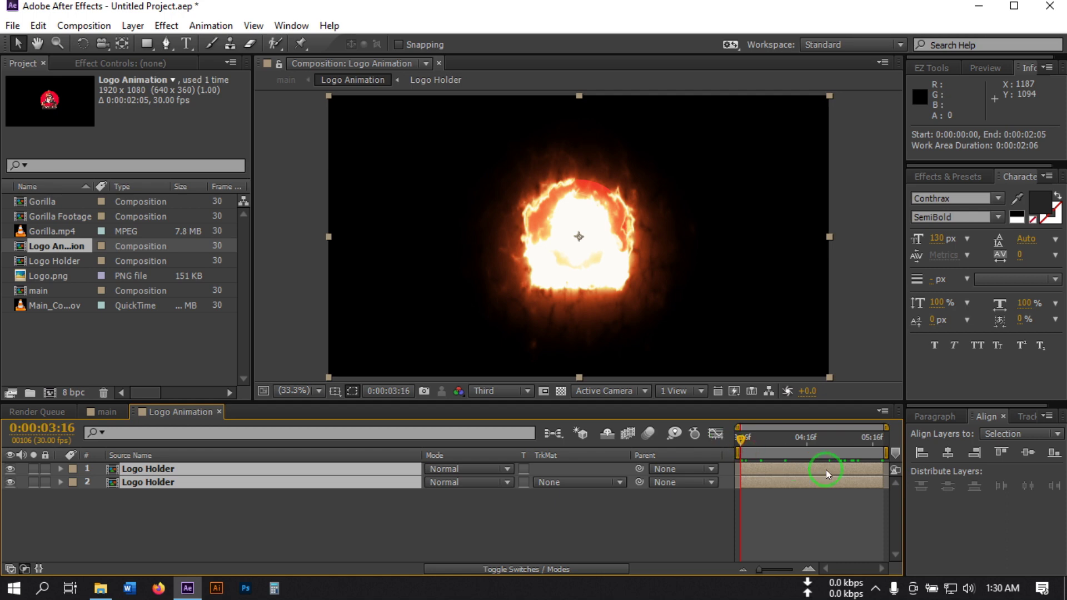
{"action": "key", "text": "ctrl+z"}
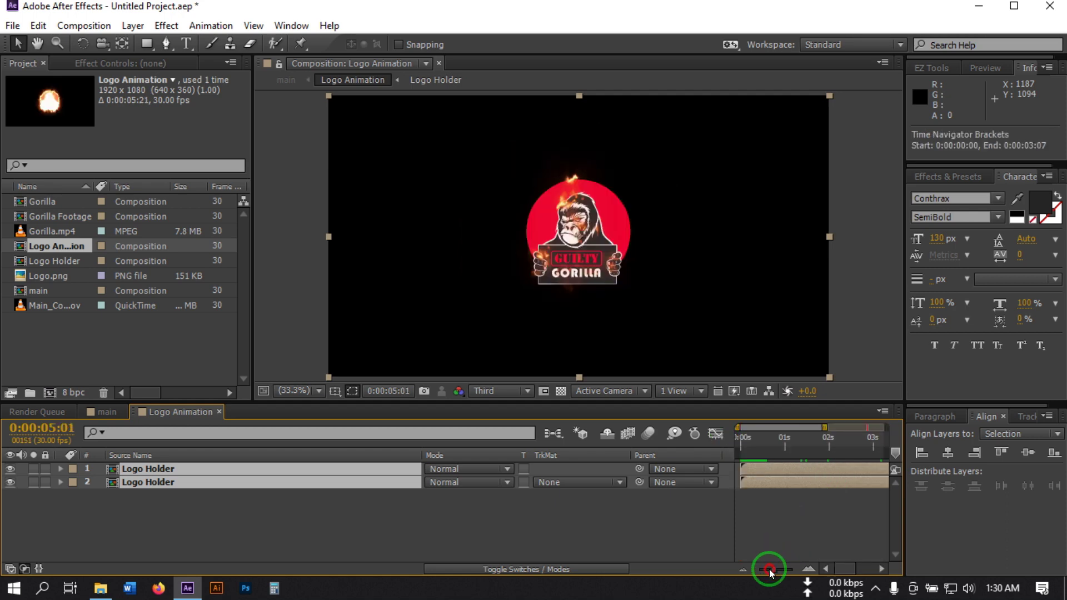
Set the Logo Animation work area to 0:00:02:06 through 0:00:05:20 and trim the composition to it
{"action": "left_click_drag", "start_coordinate": [836, 451], "coordinate": [792, 459]}
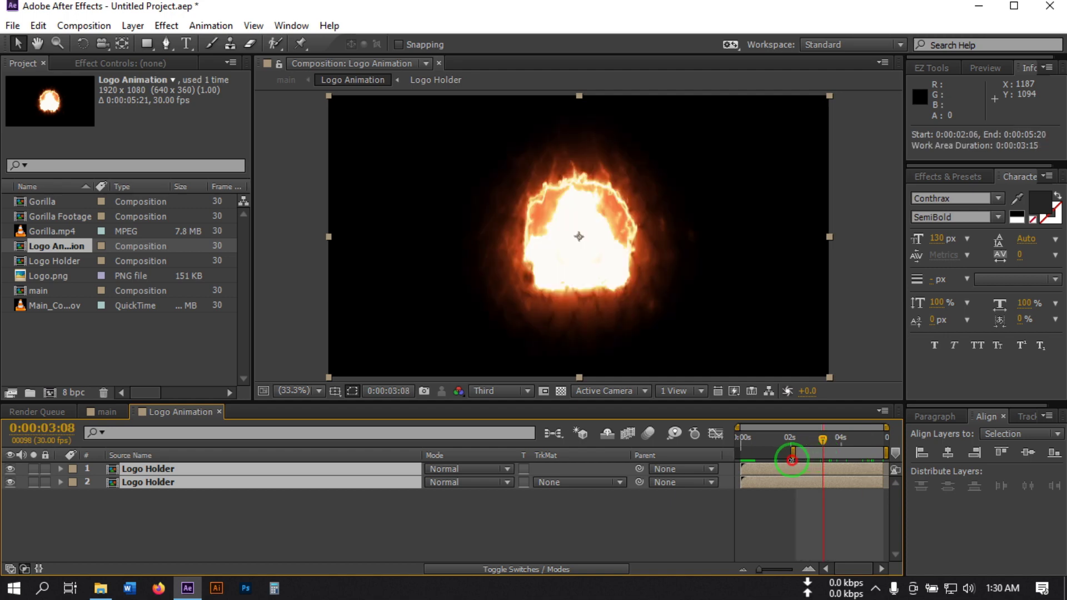
{"action": "left_click", "coordinate": [804, 446]}
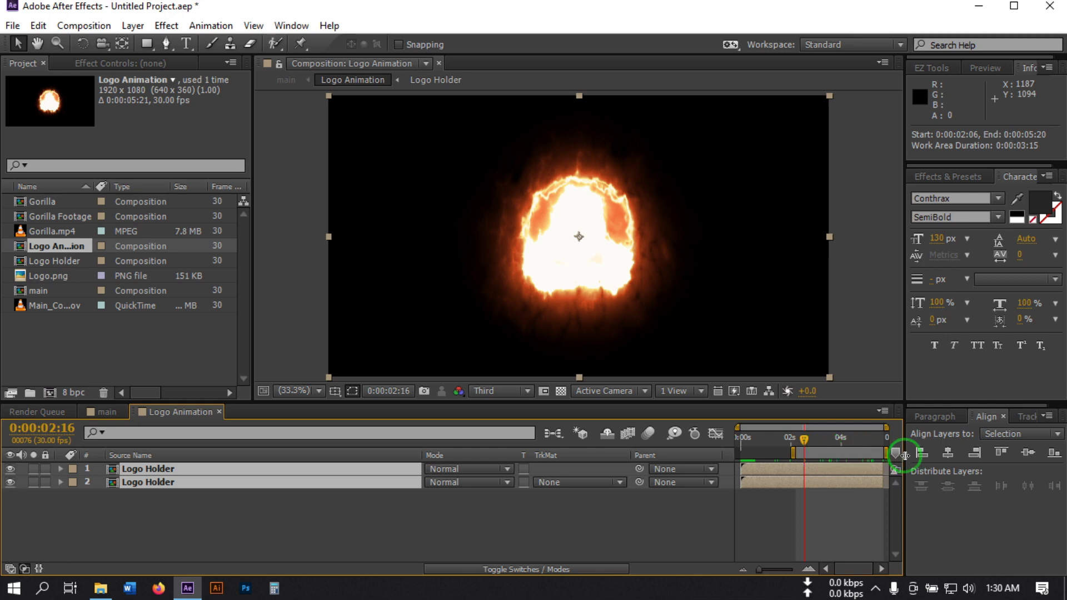
{"action": "left_click_drag", "start_coordinate": [812, 437], "coordinate": [871, 442]}
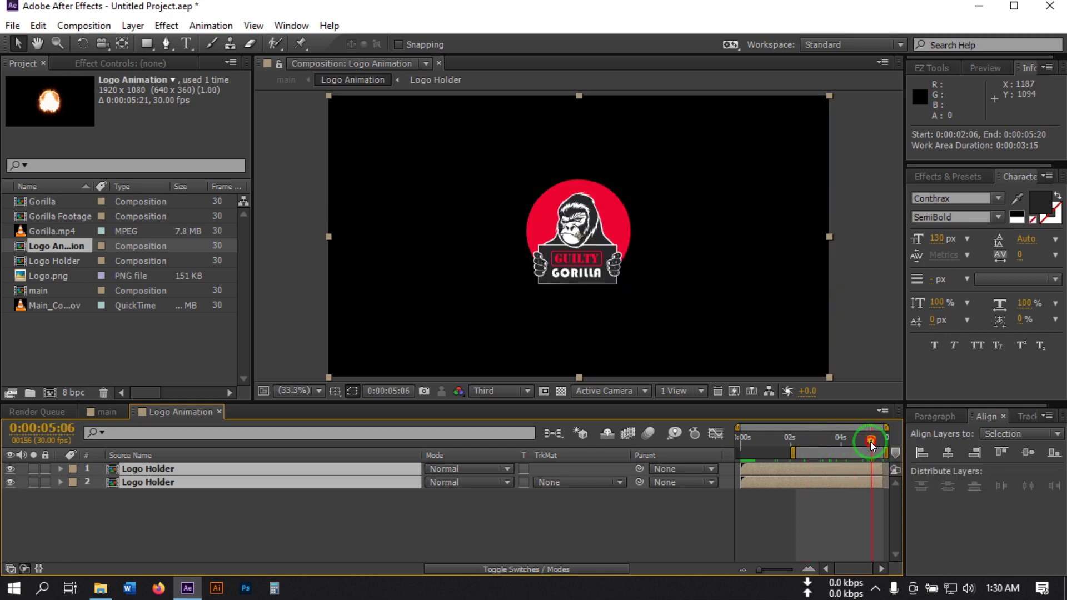
{"action": "right_click", "coordinate": [822, 454]}
{"action": "left_click", "coordinate": [839, 498]}
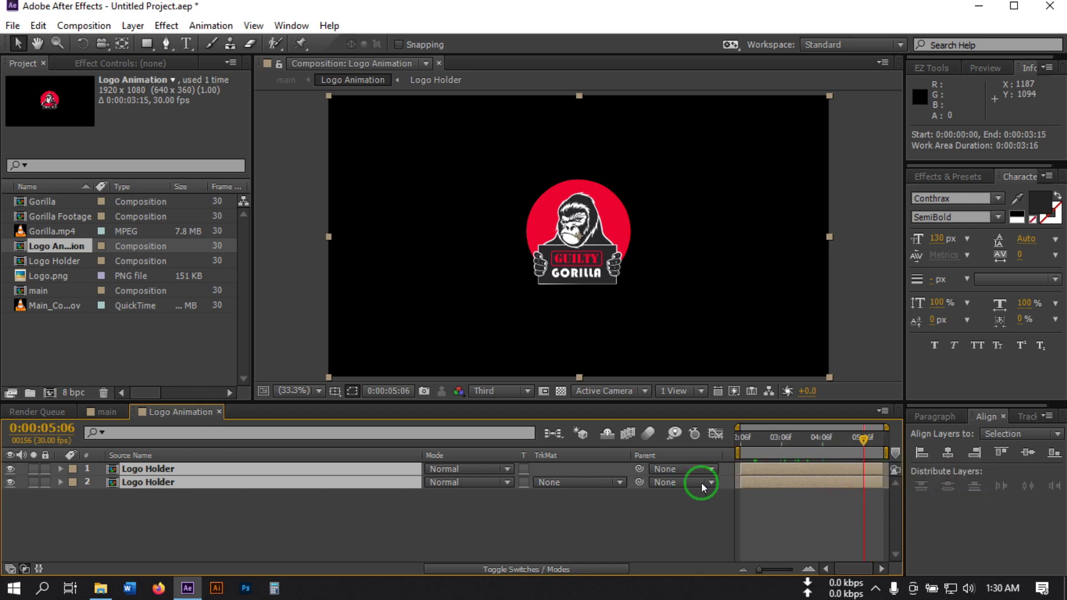
Return to the main composition and check the logo reveal from the crossfade up to 0:00:06:13
{"action": "left_click", "coordinate": [95, 412]}
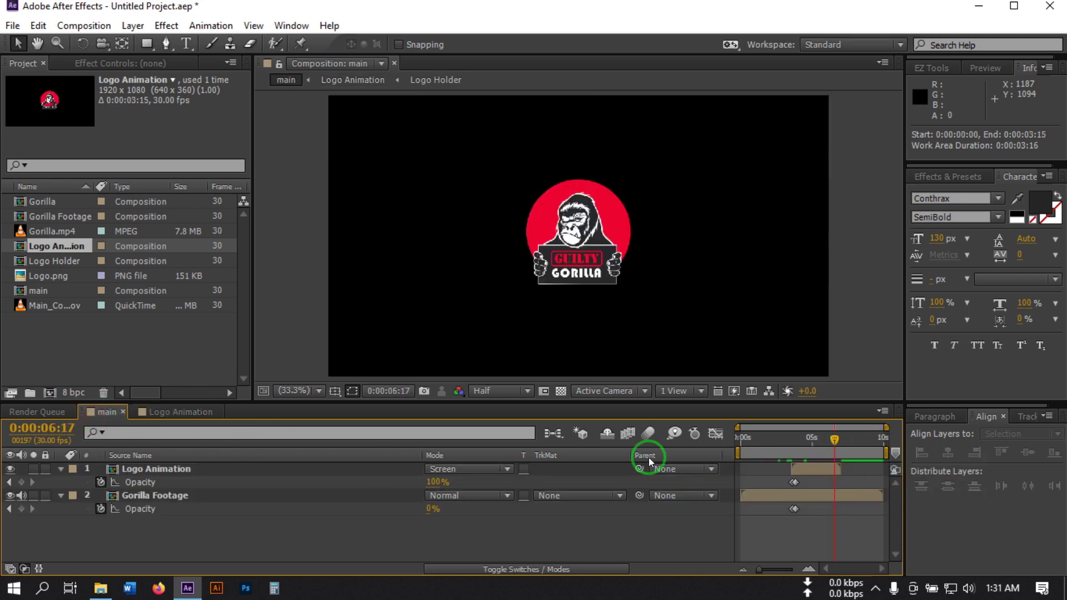
{"action": "left_click", "coordinate": [808, 451]}
{"action": "left_click_drag", "start_coordinate": [808, 451], "coordinate": [799, 459]}
{"action": "left_click", "coordinate": [836, 480]}
{"action": "left_click", "coordinate": [815, 453]}
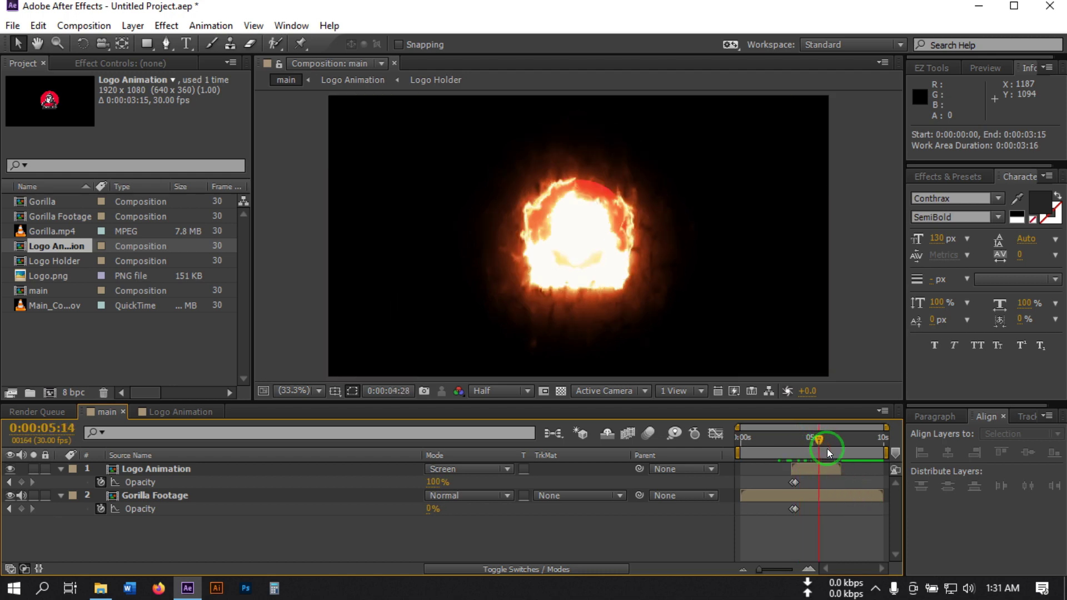
{"action": "left_click", "coordinate": [826, 450]}
{"action": "left_click", "coordinate": [832, 448]}
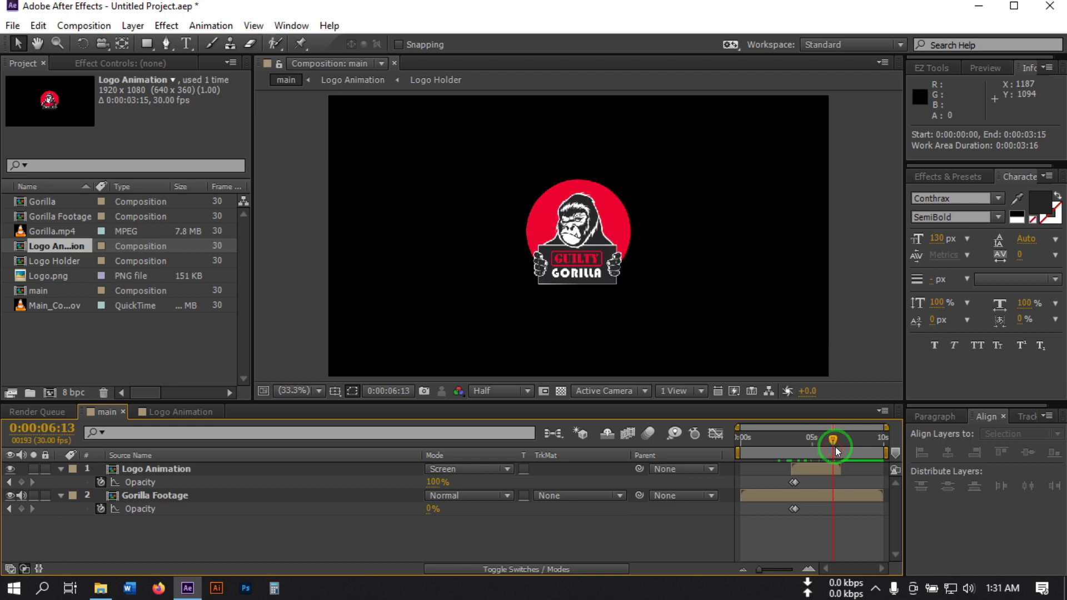
Set the Logo Animation composition's duration to 0:00:05:00
{"action": "left_click", "coordinate": [837, 446]}
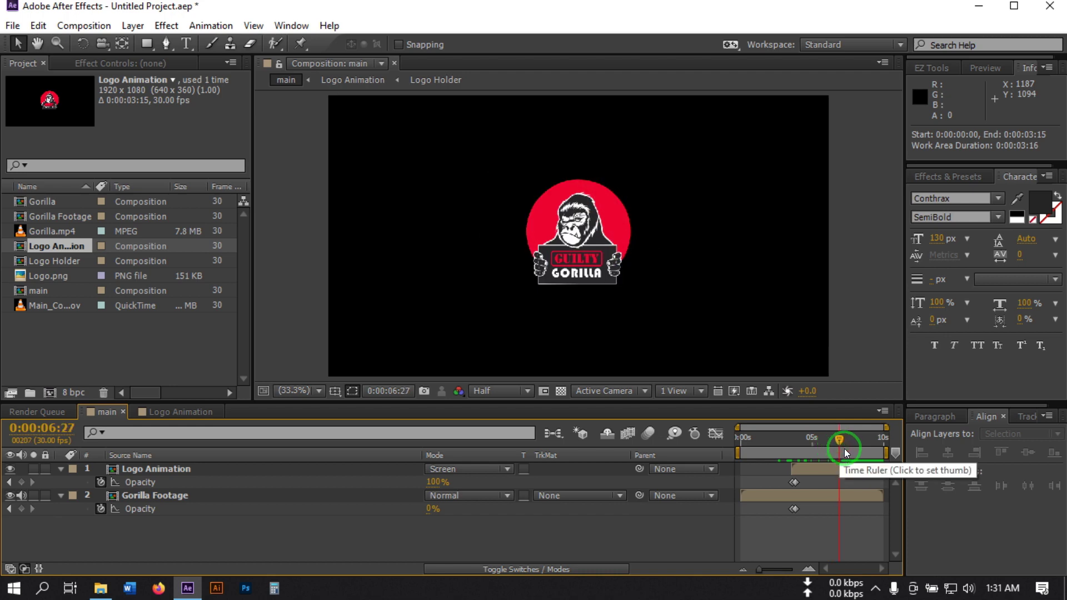
{"action": "left_click_drag", "start_coordinate": [840, 470], "coordinate": [845, 470]}
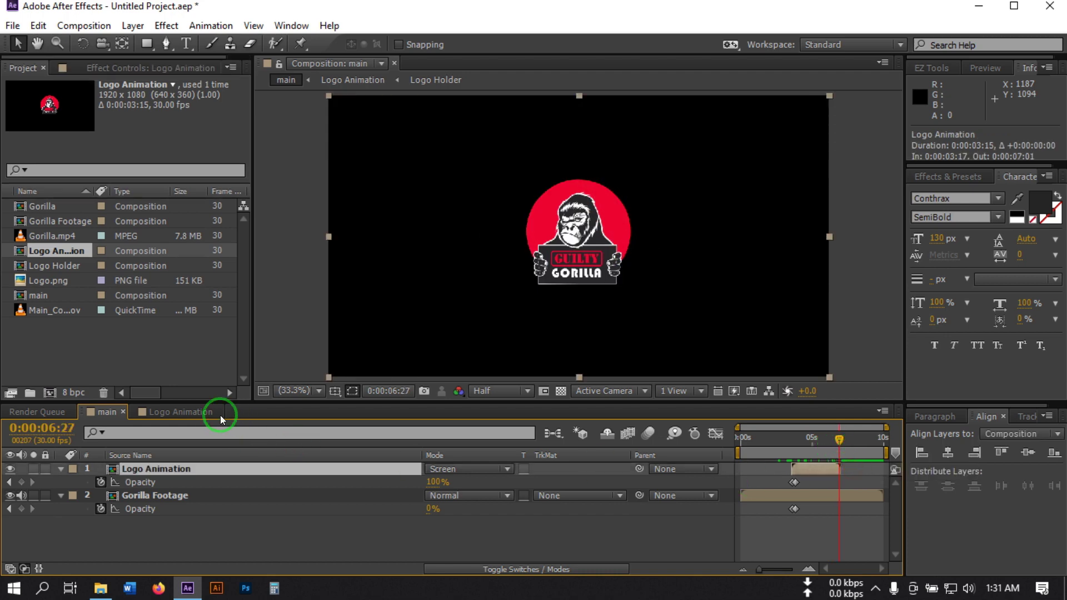
{"action": "left_click", "coordinate": [197, 412]}
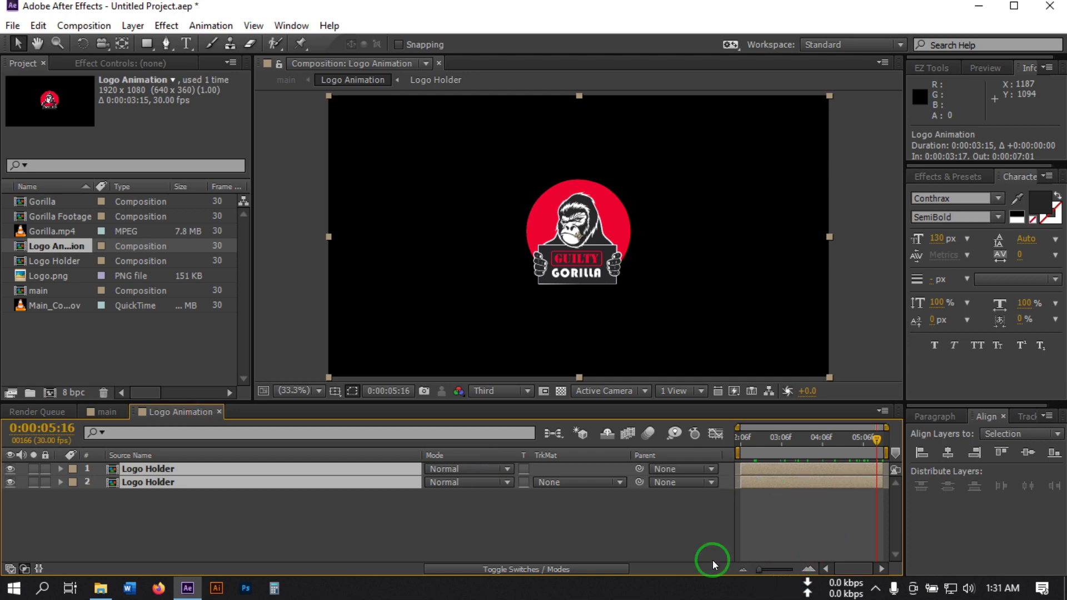
{"action": "left_click", "coordinate": [84, 26]}
{"action": "left_click", "coordinate": [84, 65]}
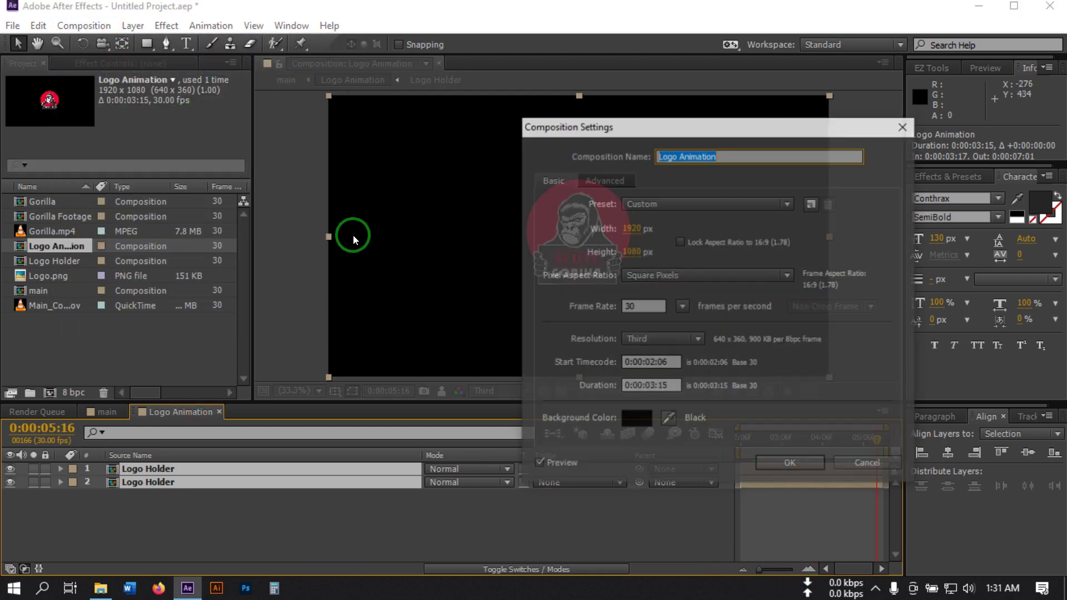
{"action": "left_click", "coordinate": [654, 387]}
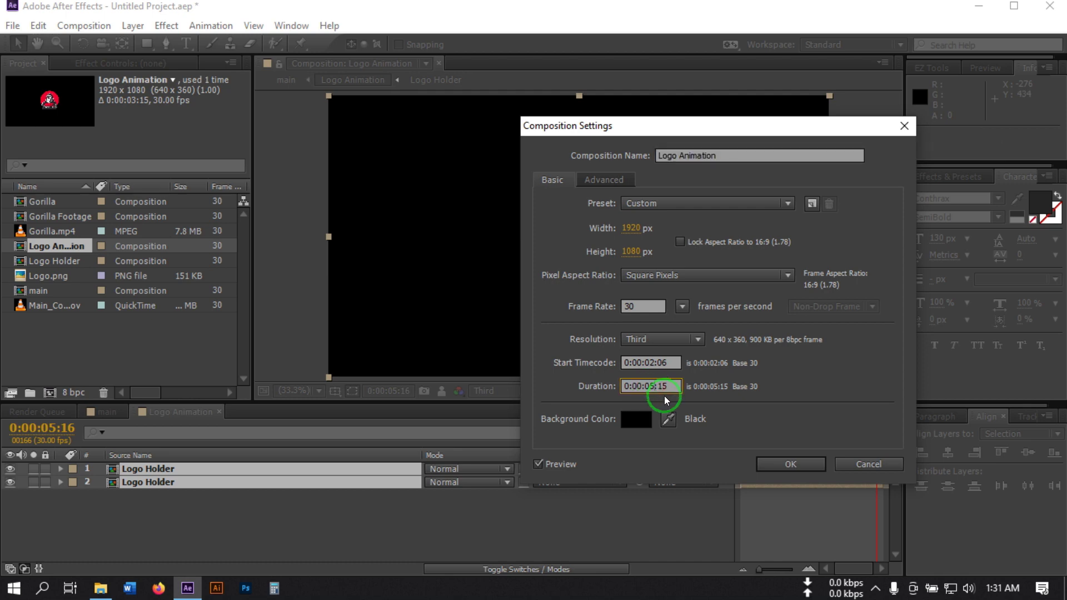
{"action": "left_click_drag", "start_coordinate": [664, 385], "coordinate": [671, 385]}
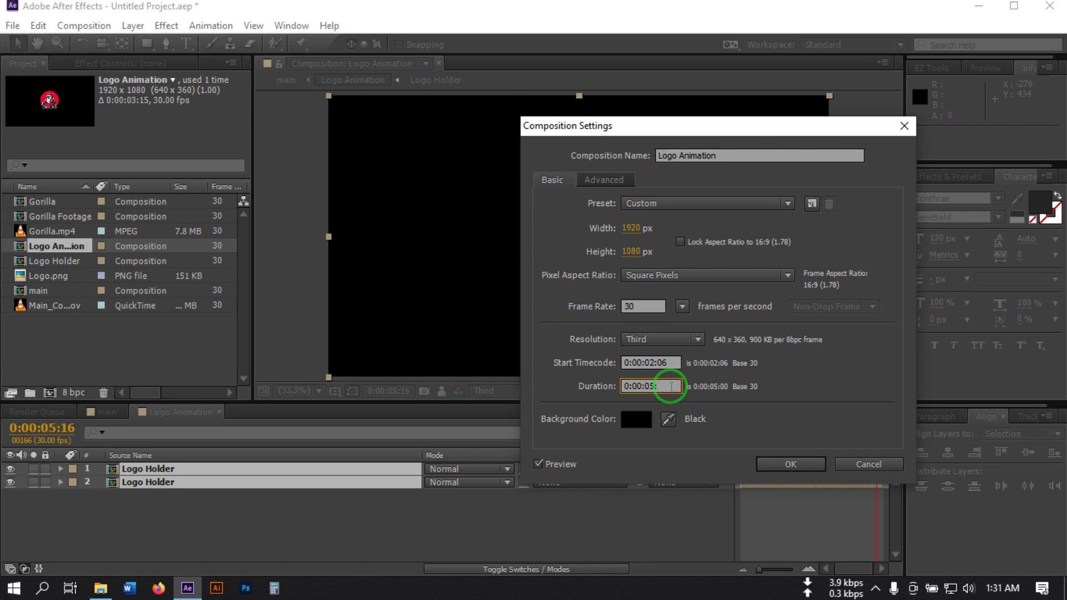
{"action": "left_click", "coordinate": [789, 465]}
Extend both Logo Holder layers to the new end of the Logo Animation composition and check the added time
{"action": "left_click_drag", "start_coordinate": [764, 563], "coordinate": [742, 572]}
{"action": "left_click_drag", "start_coordinate": [838, 467], "coordinate": [900, 465]}
{"action": "left_click_drag", "start_coordinate": [836, 439], "coordinate": [862, 442]}
In the main composition, extend the Logo Animation layer to 0:00:08:16 and trim the composition to a work area ending there
{"action": "left_click", "coordinate": [91, 410]}
{"action": "left_click", "coordinate": [815, 481]}
{"action": "left_click_drag", "start_coordinate": [835, 473], "coordinate": [835, 473]}
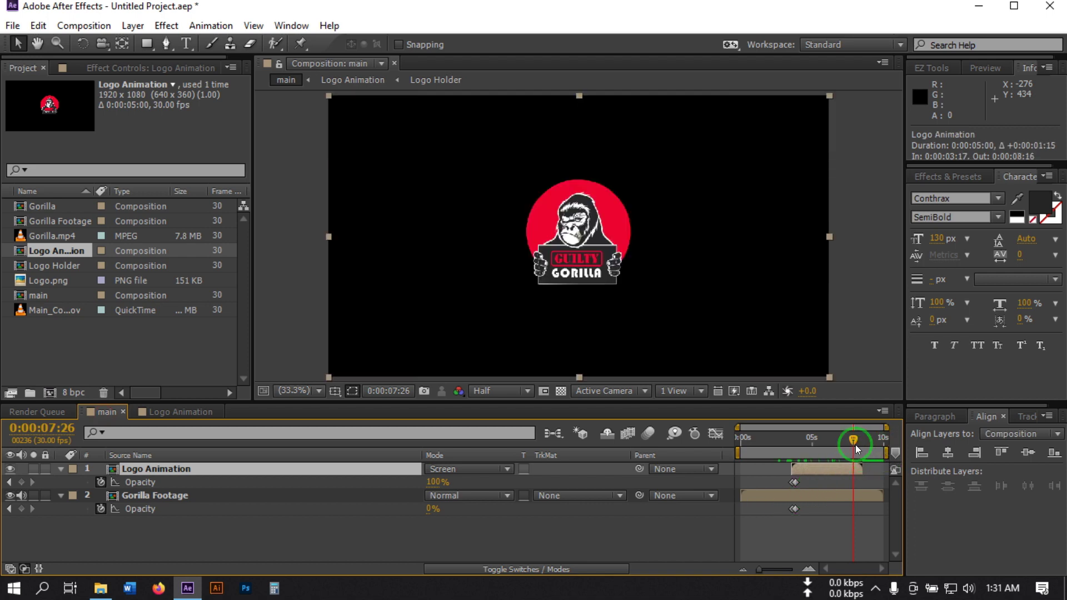
{"action": "left_click_drag", "start_coordinate": [882, 452], "coordinate": [851, 455]}
{"action": "right_click", "coordinate": [851, 454]}
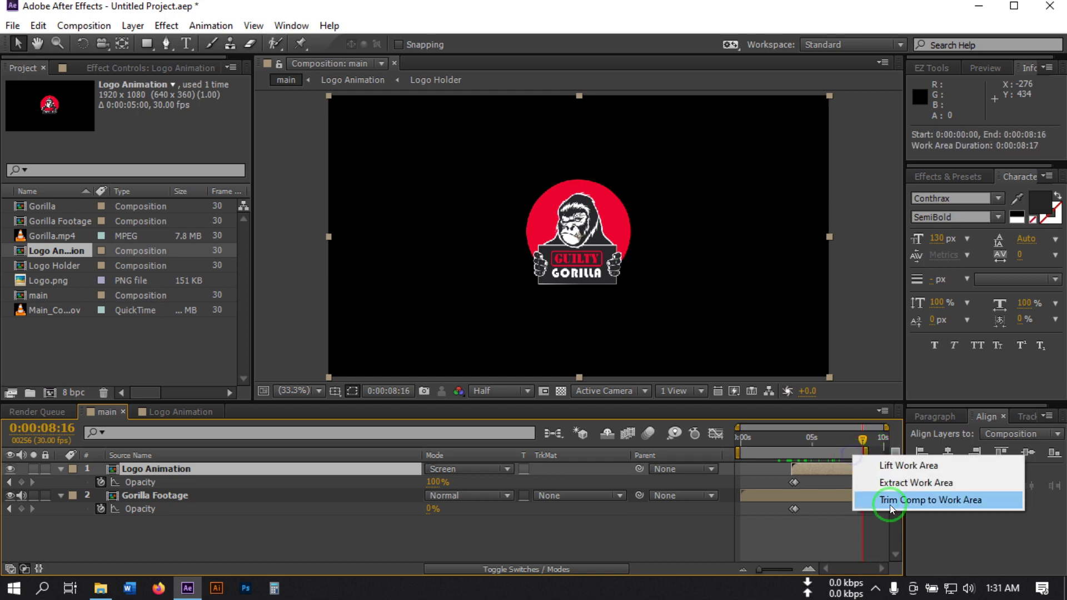
{"action": "left_click", "coordinate": [889, 500]}
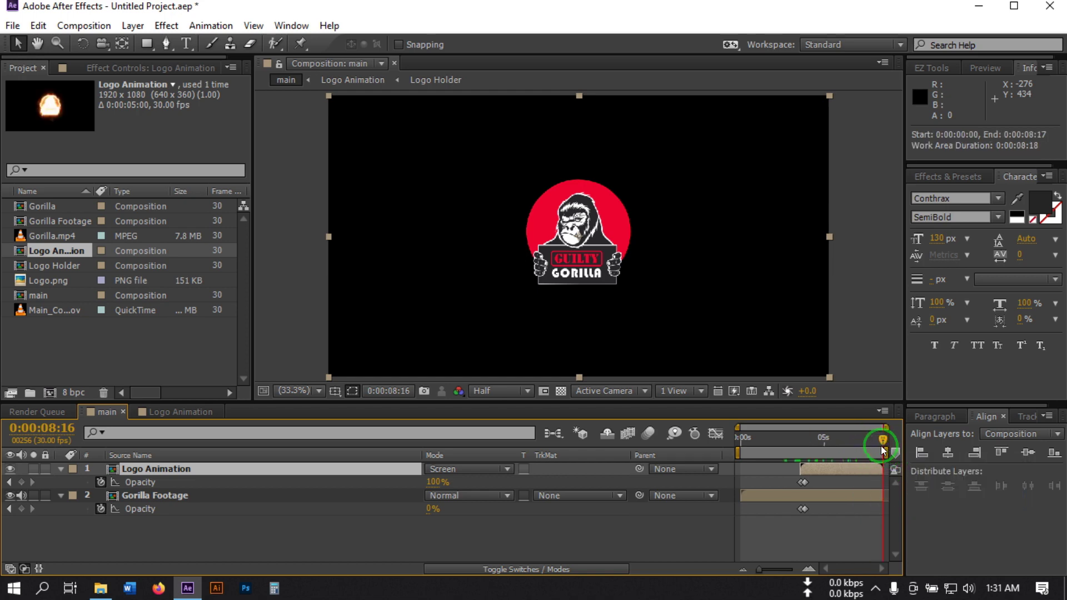
Check the crossfade, open the Gorilla Footage composition at 0:00:01:09 and apply VC Color Vibrance to the Main_Comp.mov layer
{"action": "left_click_drag", "start_coordinate": [875, 440], "coordinate": [802, 465]}
{"action": "left_click", "coordinate": [366, 522]}
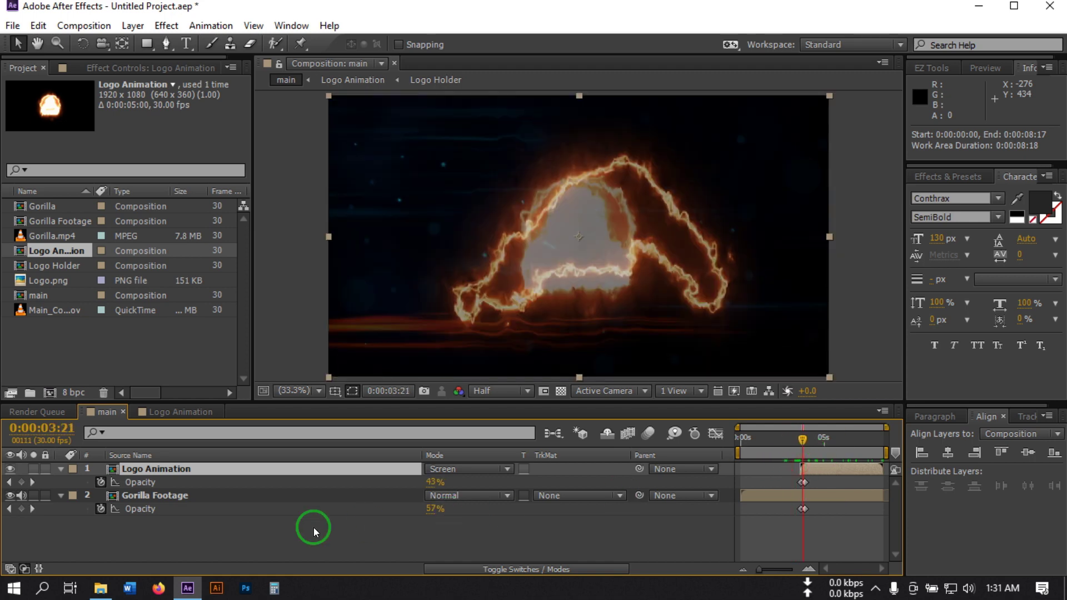
{"action": "left_click", "coordinate": [228, 526]}
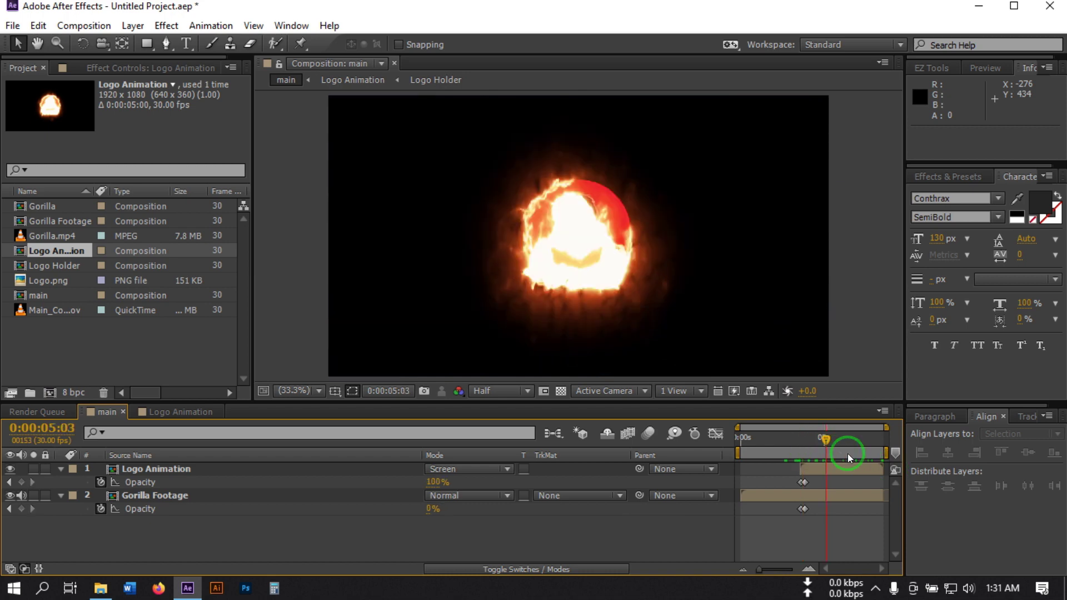
{"action": "left_click", "coordinate": [761, 453]}
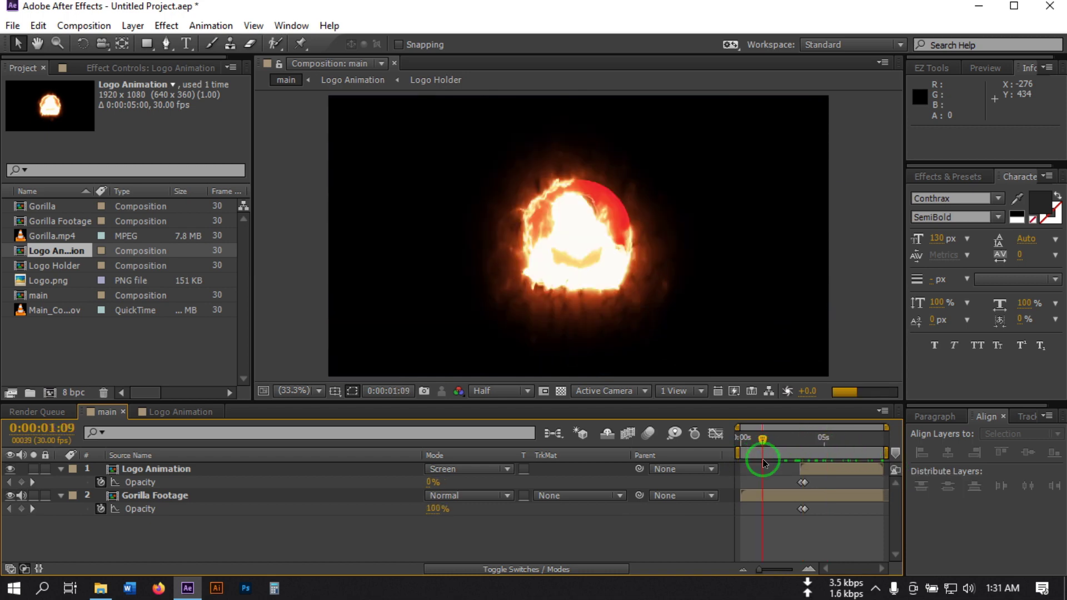
{"action": "double_click", "coordinate": [151, 492]}
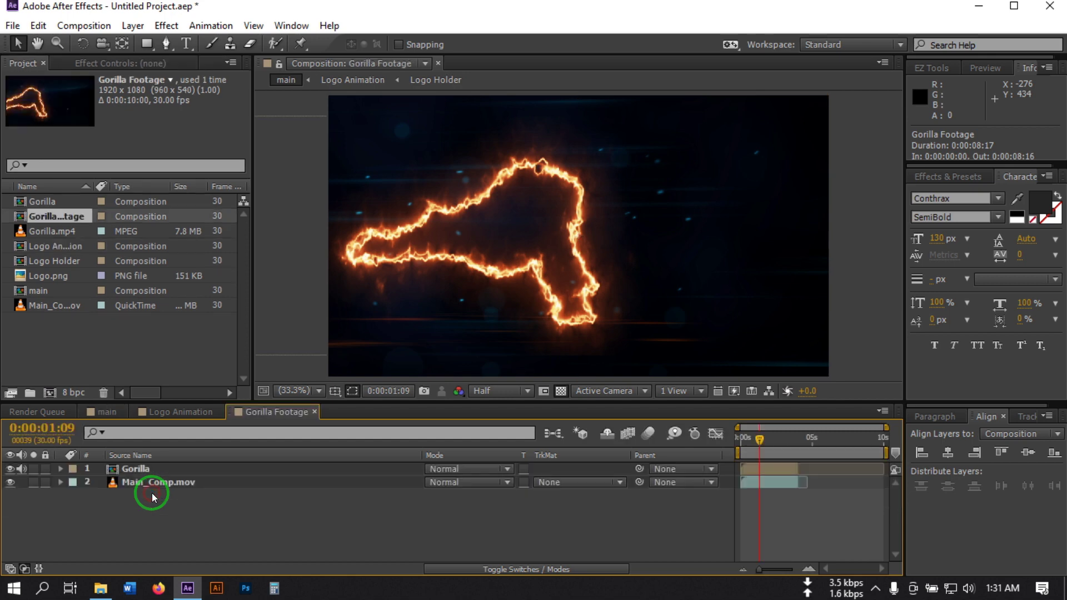
{"action": "left_click", "coordinate": [174, 482]}
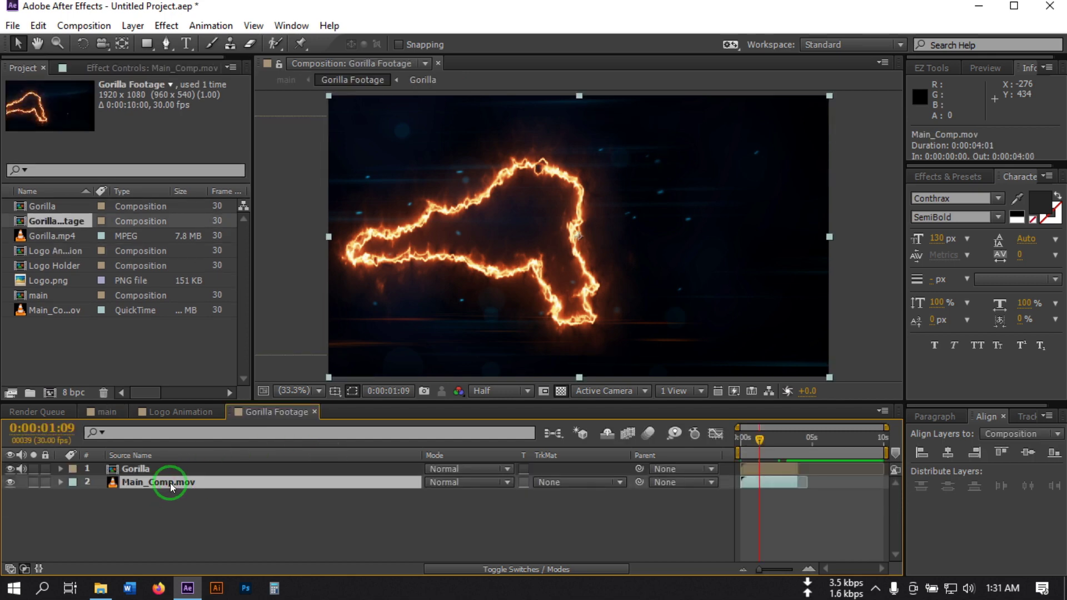
{"action": "key", "text": "ctrl+space"}
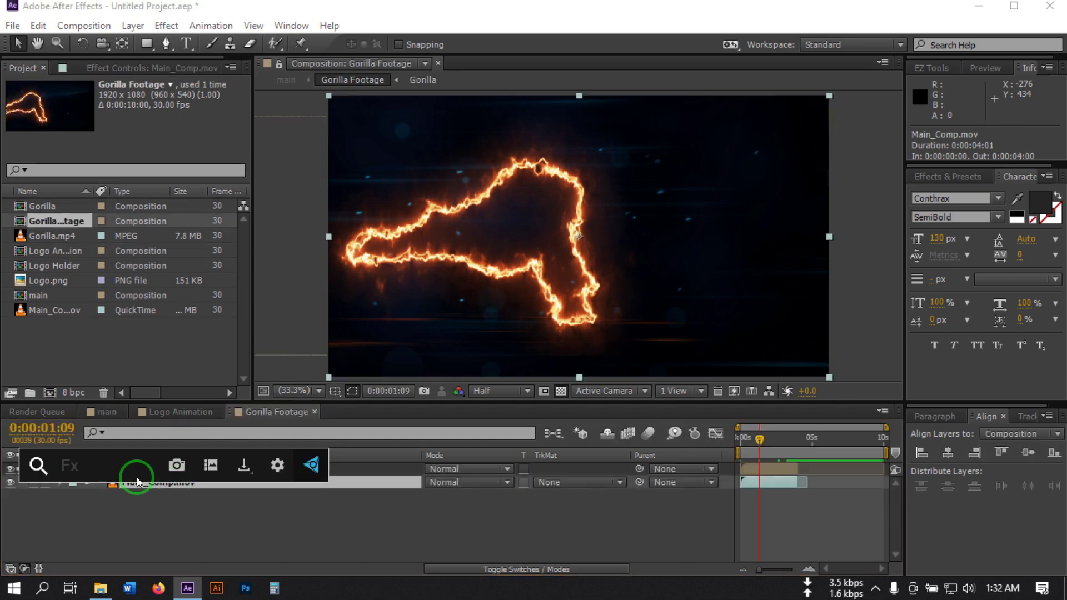
{"action": "type", "text": "vc"}
{"action": "left_click", "coordinate": [136, 428]}
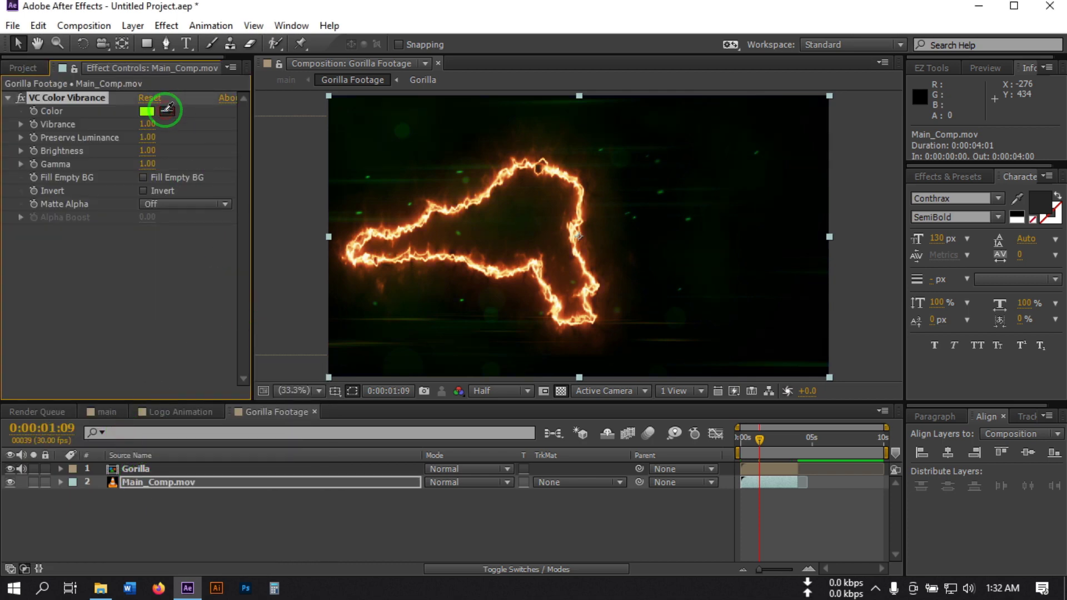
Sample the fiery outline's orange for VC Color Vibrance, adjust it to FA5400, and return to the main composition
{"action": "left_click", "coordinate": [427, 208]}
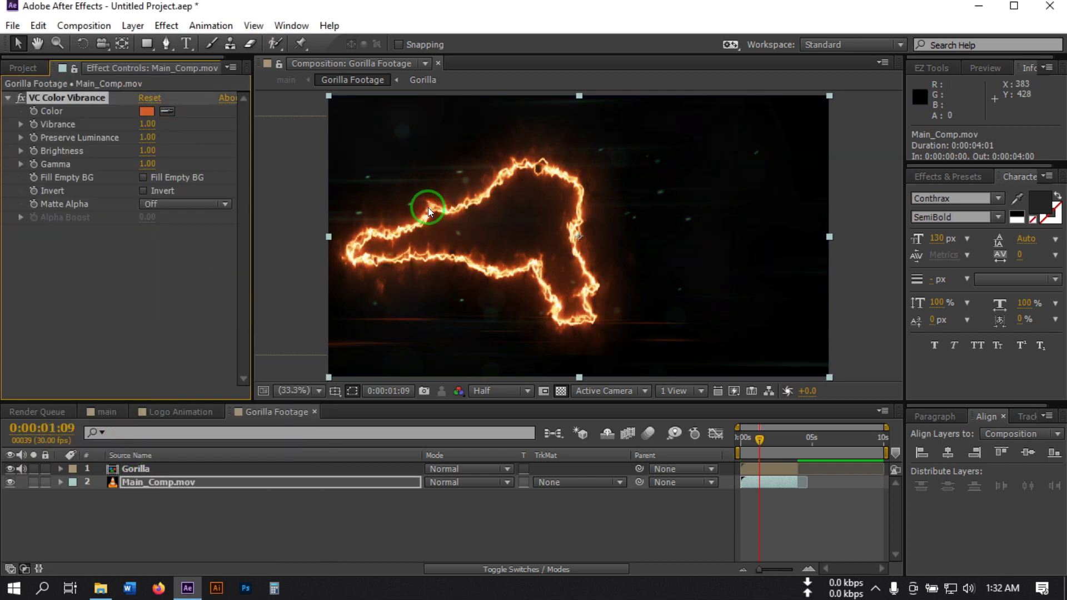
{"action": "left_click", "coordinate": [147, 115]}
{"action": "left_click_drag", "start_coordinate": [817, 393], "coordinate": [854, 378]}
{"action": "left_click", "coordinate": [915, 394]}
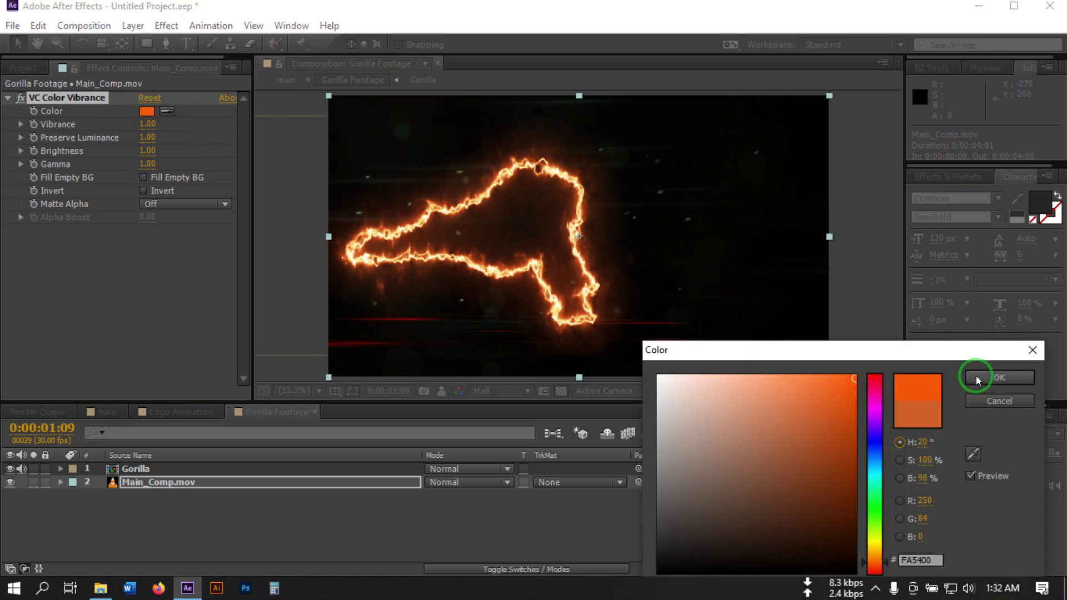
{"action": "left_click", "coordinate": [975, 377]}
{"action": "left_click", "coordinate": [381, 496]}
{"action": "left_click", "coordinate": [115, 469]}
{"action": "left_click", "coordinate": [103, 411]}
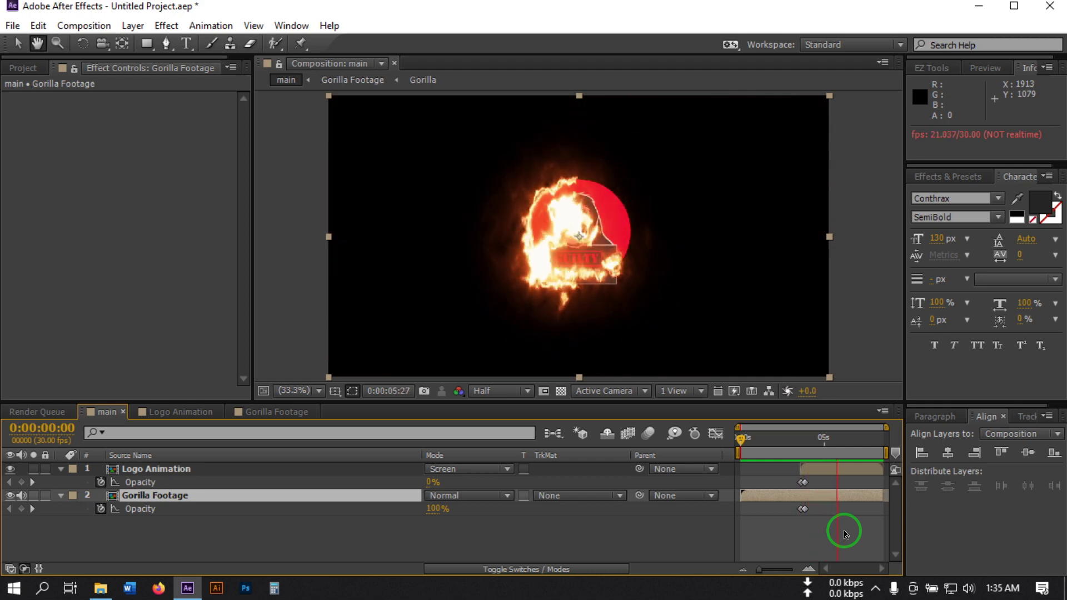
Set a 100% Scale keyframe on the Logo Animation layer at 0:00:04:08
{"action": "left_click_drag", "start_coordinate": [822, 445], "coordinate": [812, 447]}
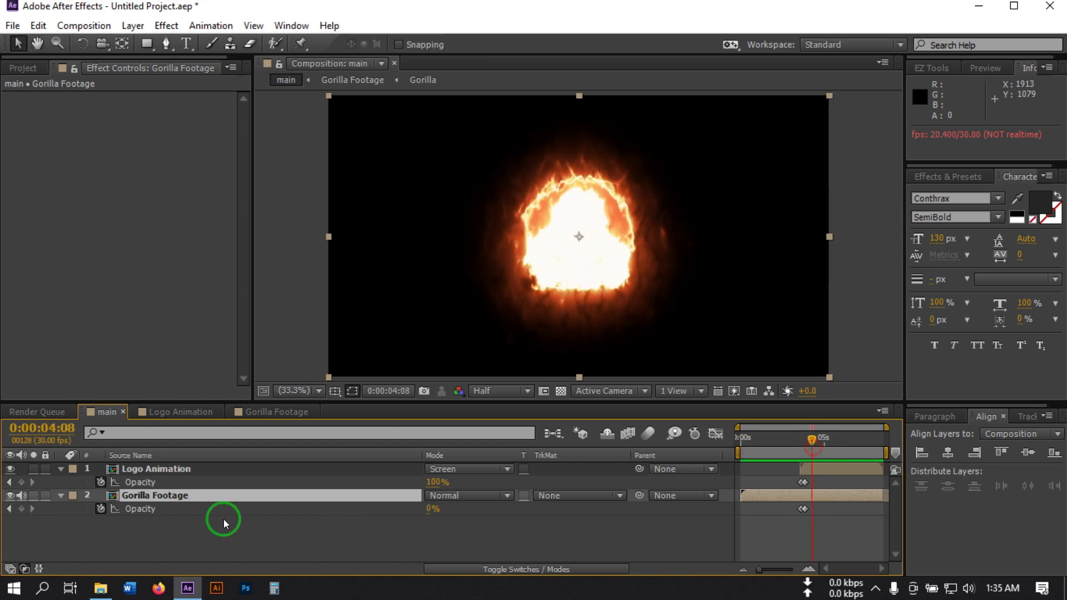
{"action": "left_click", "coordinate": [166, 471]}
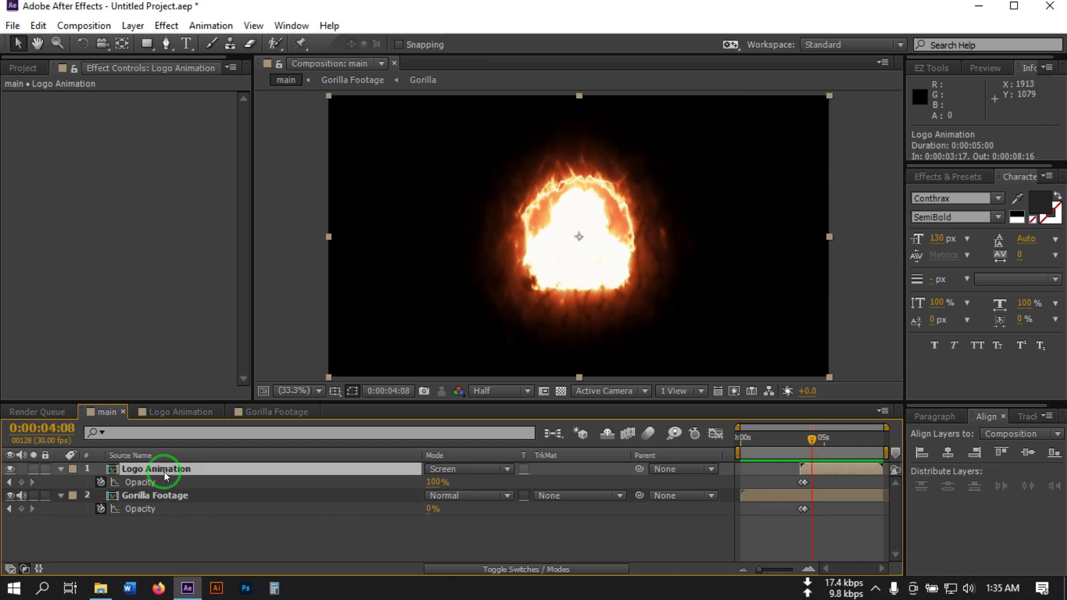
{"action": "key", "text": "s"}
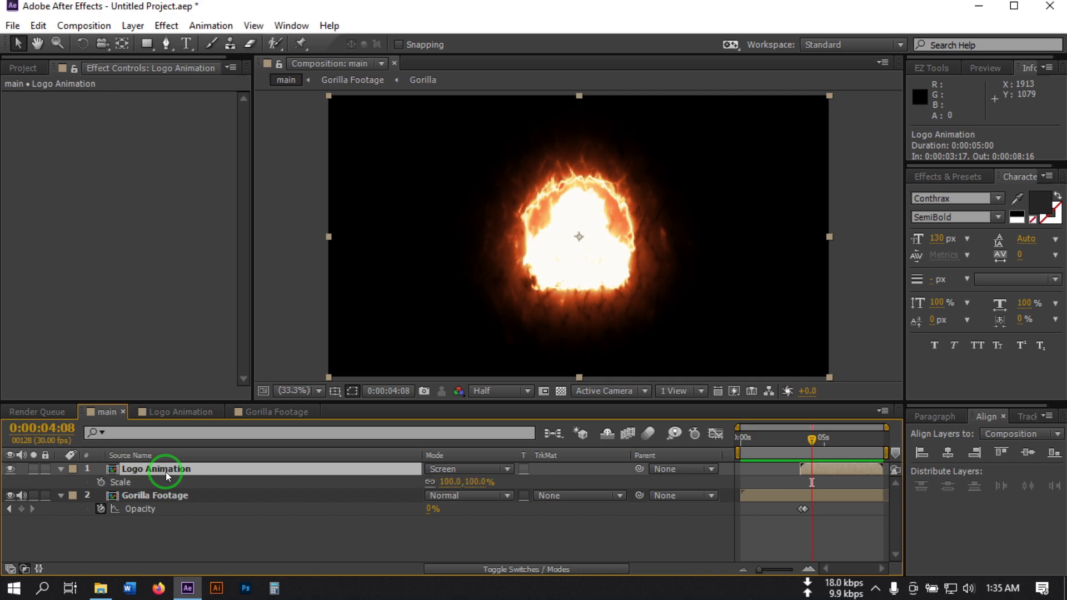
{"action": "left_click", "coordinate": [101, 482]}
At 0:00:08:16, try a Scale of 90% on the Logo Animation layer and settle on 95% for the end keyframe
{"action": "left_click_drag", "start_coordinate": [821, 455], "coordinate": [884, 443]}
{"action": "left_click", "coordinate": [453, 482]}
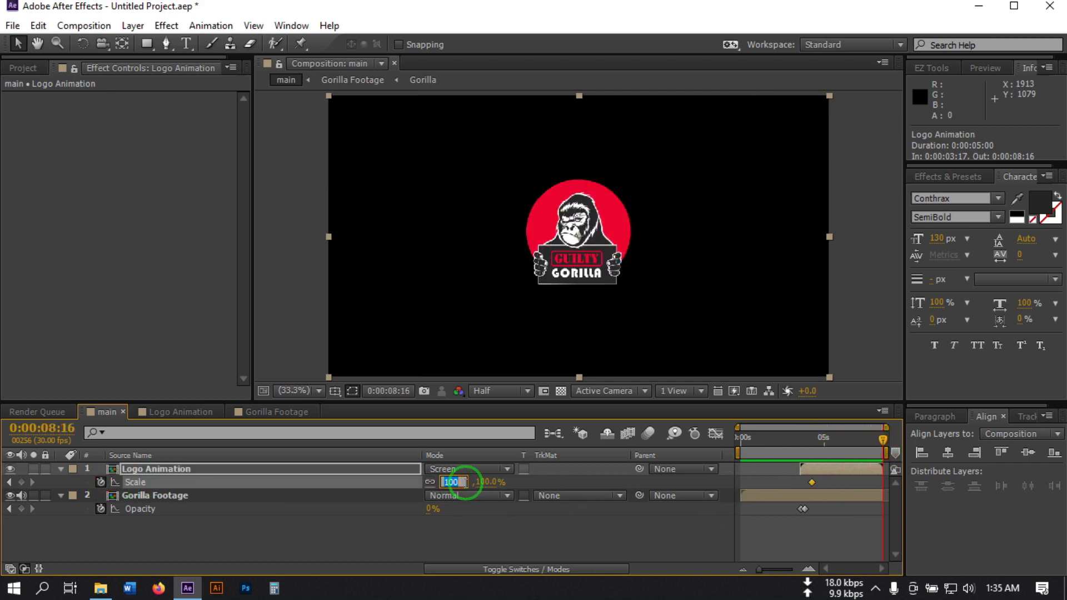
{"action": "type", "text": "90"}
{"action": "key", "text": "Return"}
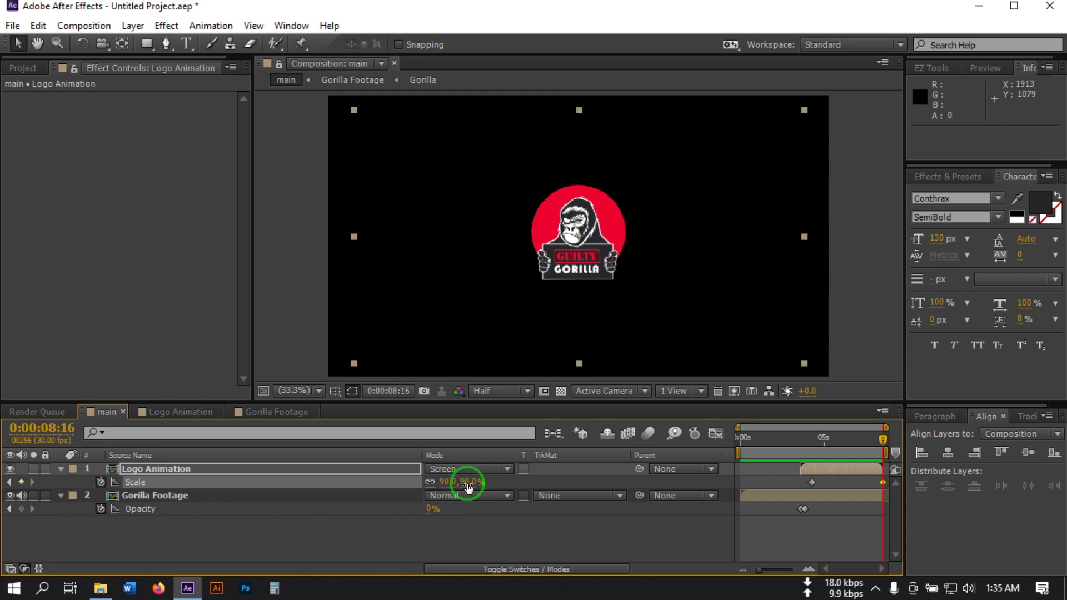
{"action": "left_click", "coordinate": [448, 482]}
{"action": "type", "text": "95"}
{"action": "key", "text": "Return"}
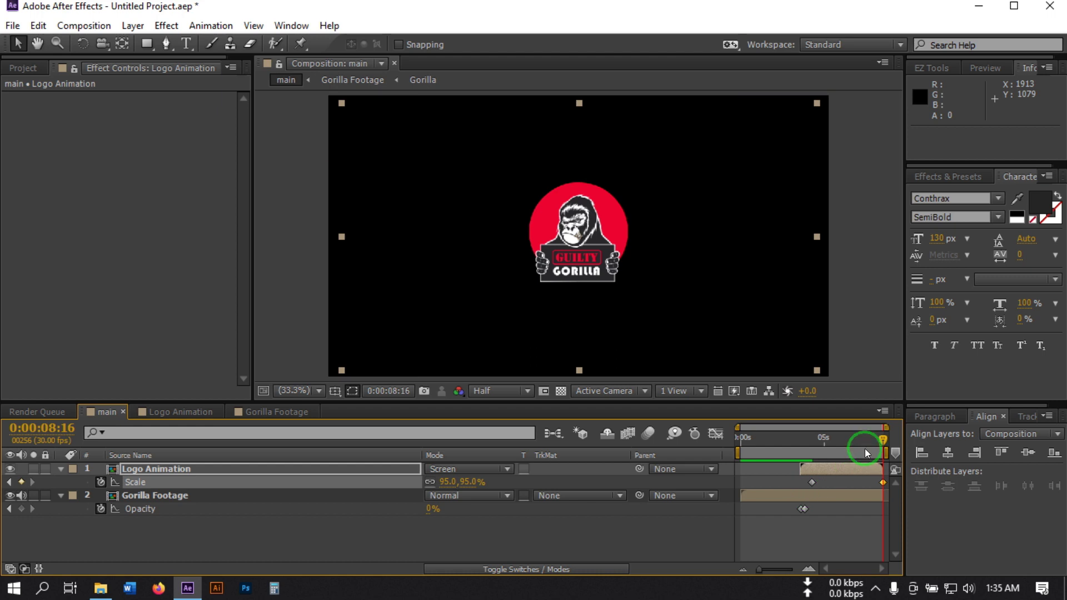
Preview the finished intro in the main composition from 0:00:00:00
{"action": "left_click_drag", "start_coordinate": [852, 446], "coordinate": [721, 495]}
{"action": "key", "text": "space"}
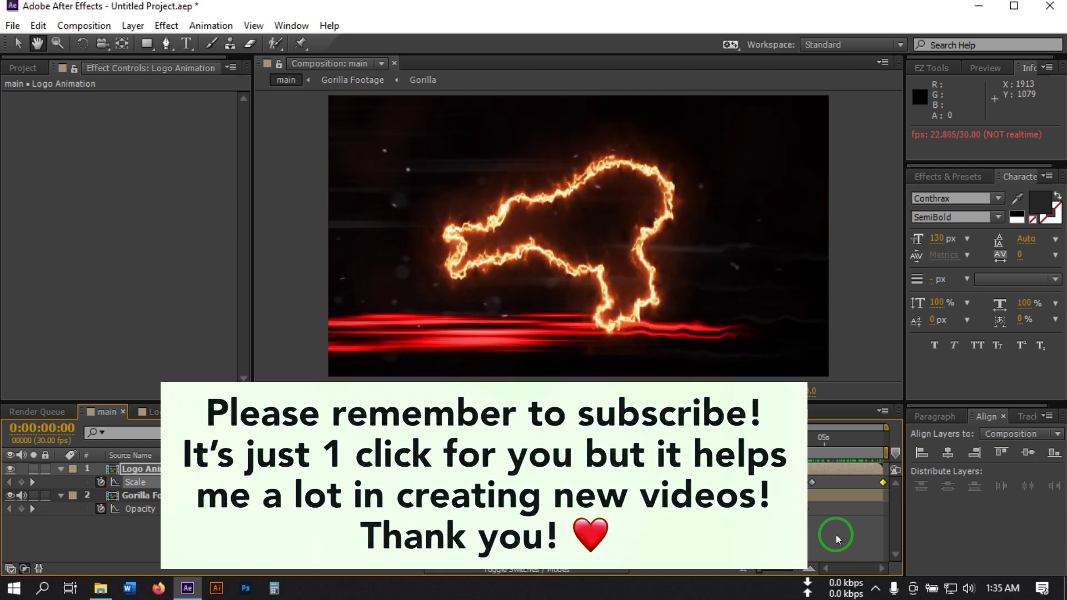
{"action": "key", "text": "space"}
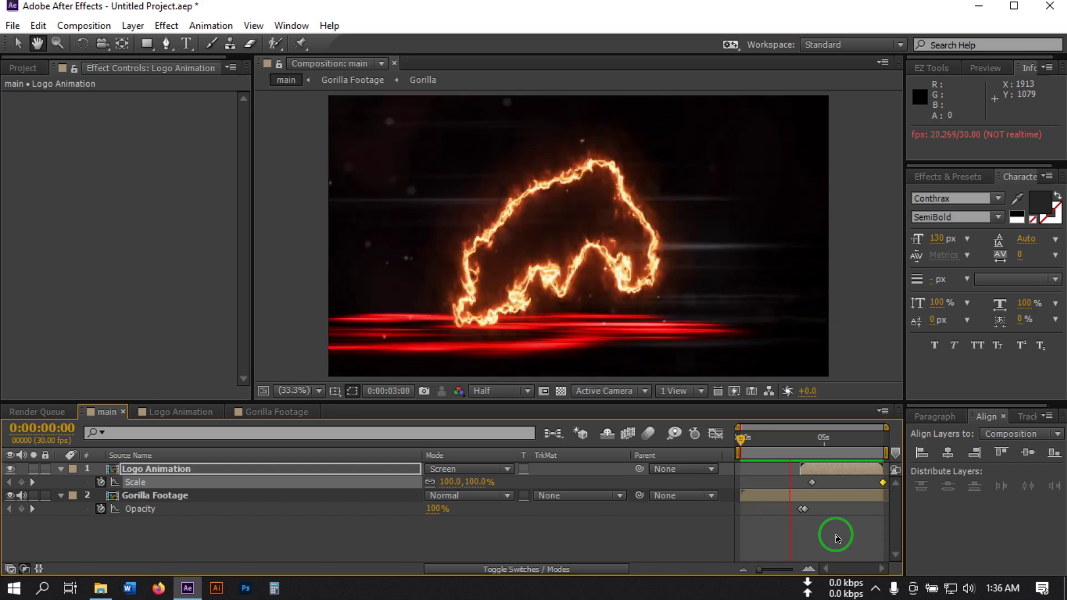
{"action": "key", "text": "space"}
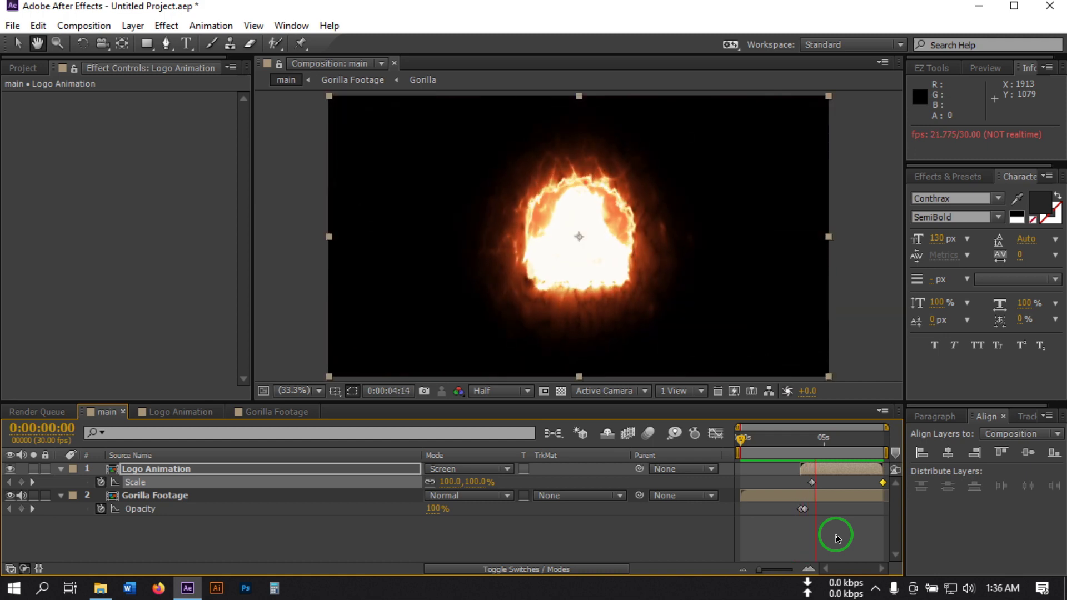